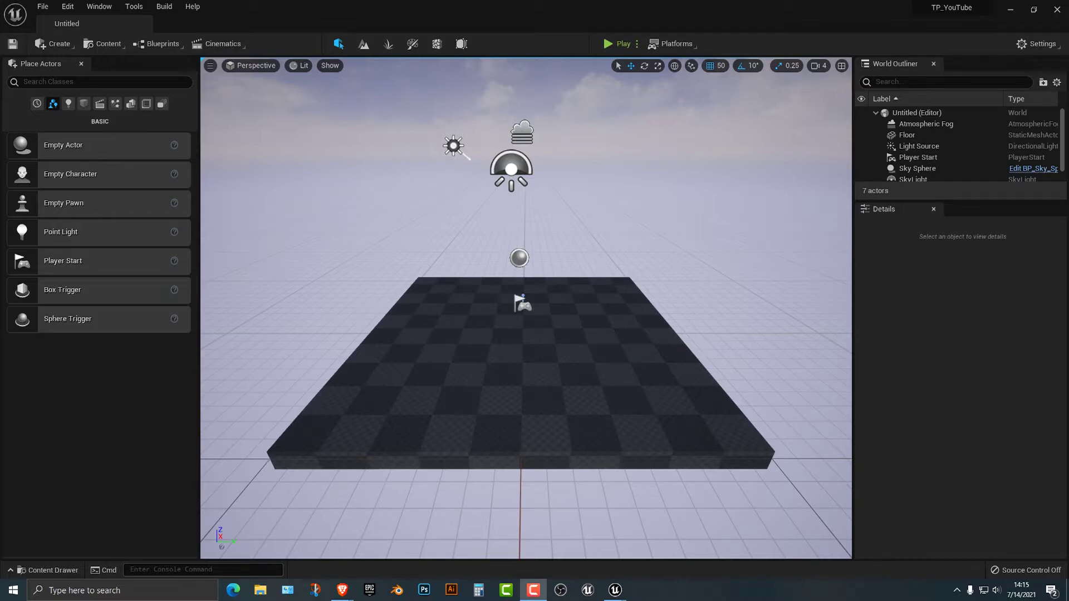
Start a new landscape and lower its location to Z 0.0.
{"action": "mouse_move", "coordinate": [526, 308]}
{"action": "right_mouse_down"}
{"action": "mouse_move", "coordinate": [479, 261]}
{"action": "mouse_move", "coordinate": [531, 298]}
{"action": "mouse_move", "coordinate": [520, 225]}
{"action": "mouse_move", "coordinate": [526, 311]}
{"action": "right_mouse_up"}
{"action": "key", "text": "w"}
{"action": "key", "text": "s"}
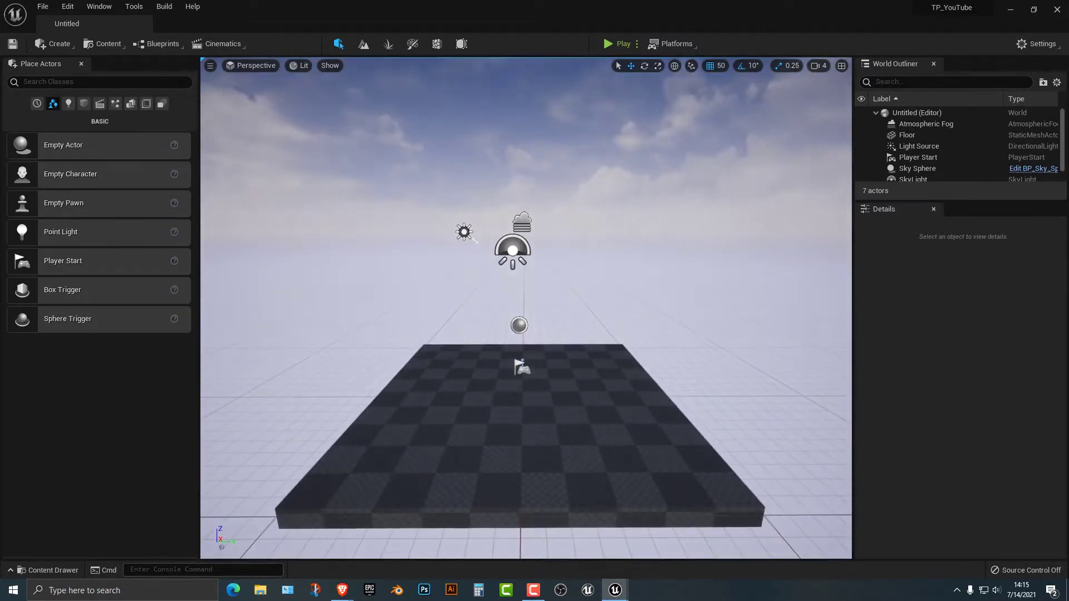
{"action": "left_click", "coordinate": [364, 44]}
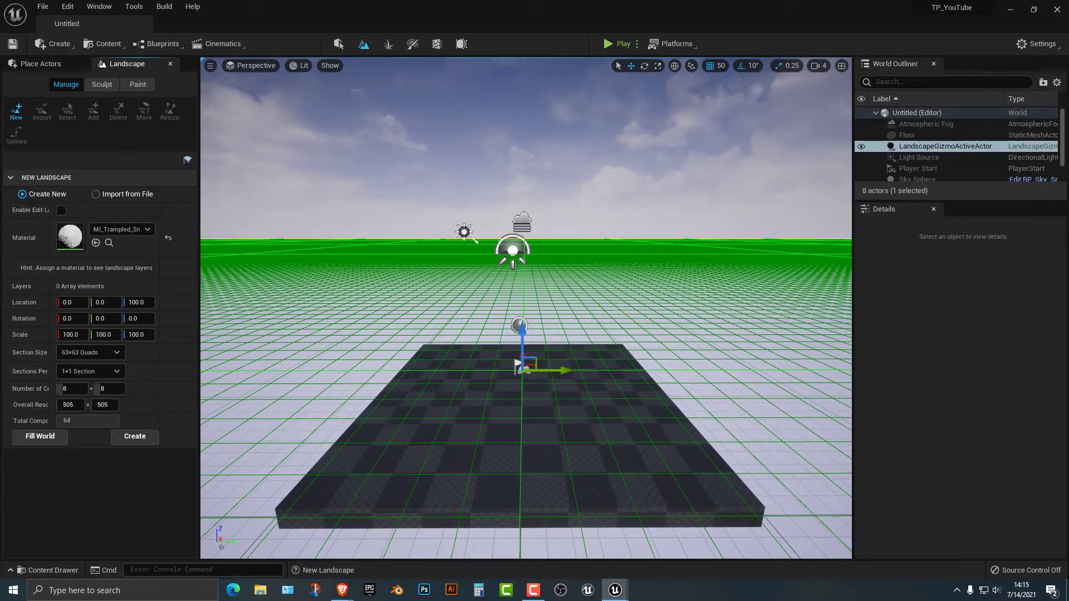
{"action": "left_click_drag", "start_coordinate": [522, 344], "coordinate": [522, 370]}
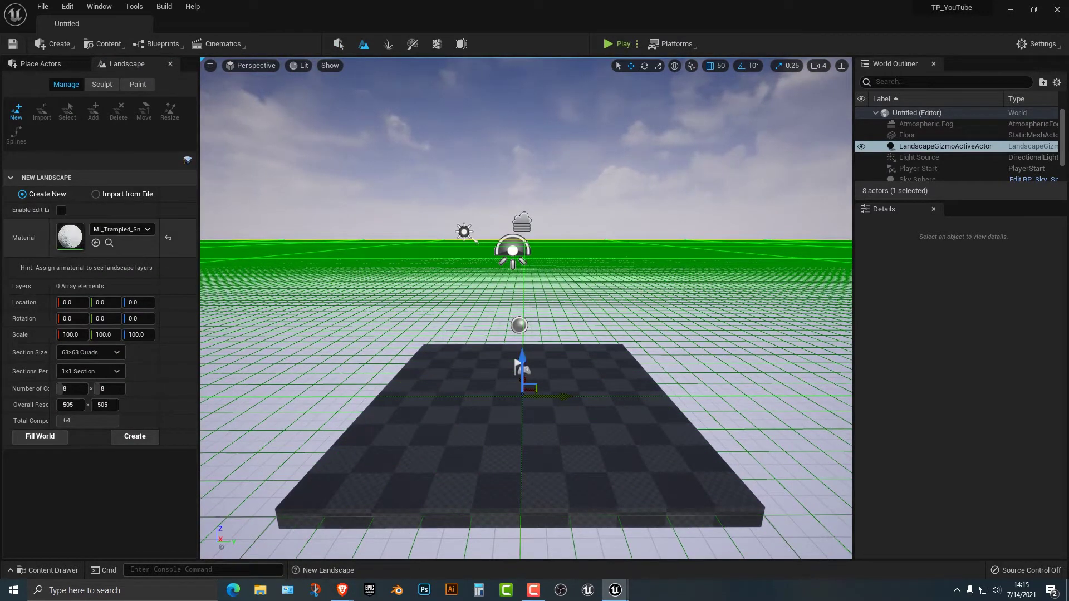
Assign the MI_Mossy_Ground_tkrmbckr_8K material to the new landscape and create it.
{"action": "left_click", "coordinate": [120, 230]}
{"action": "type", "text": "moss"}
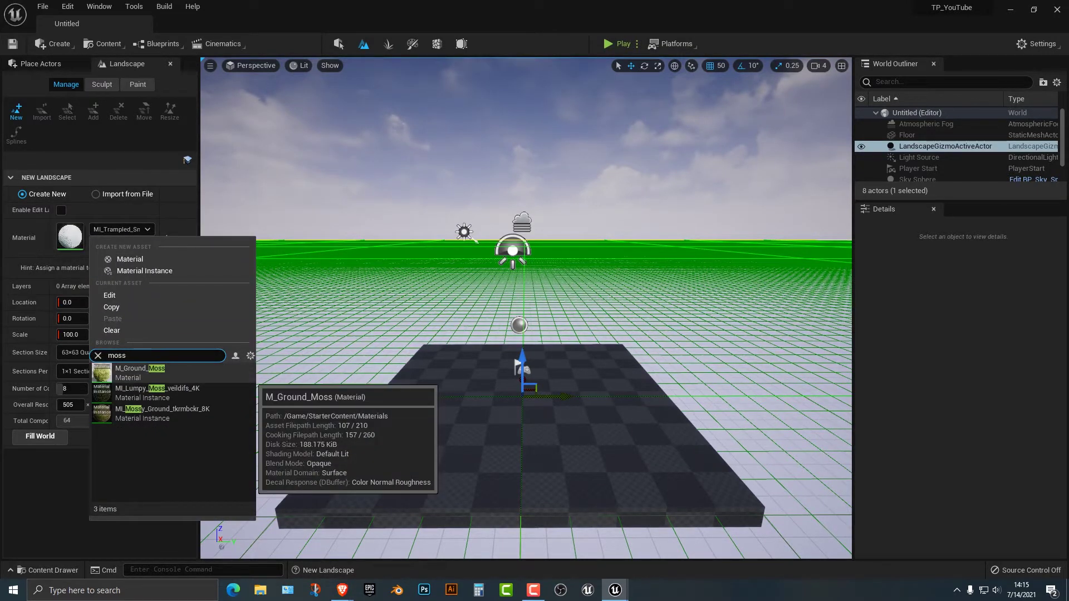
{"action": "left_click", "coordinate": [162, 413]}
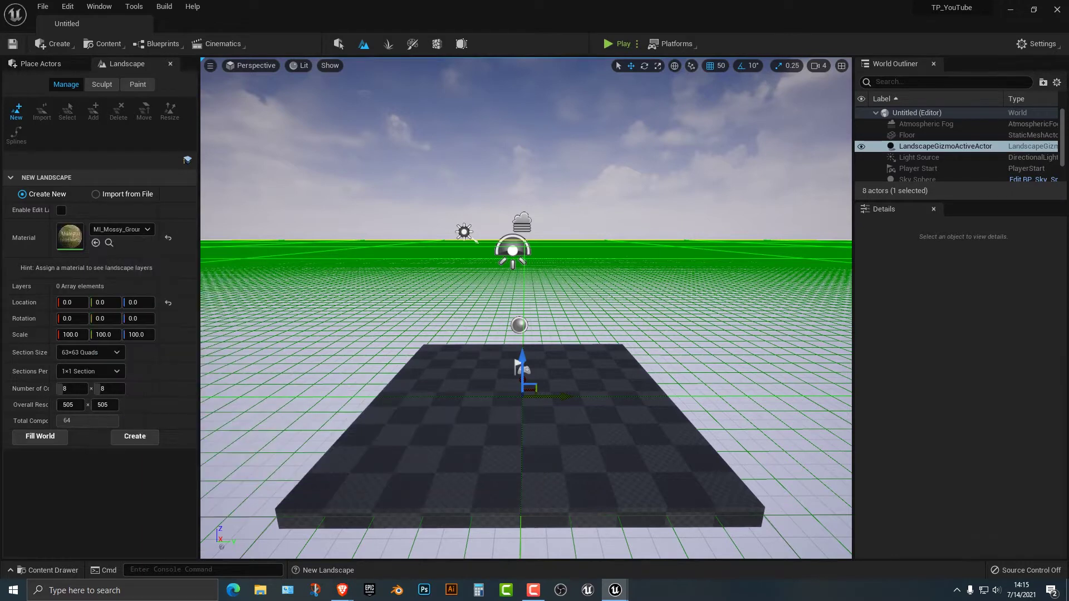
{"action": "left_click", "coordinate": [134, 436]}
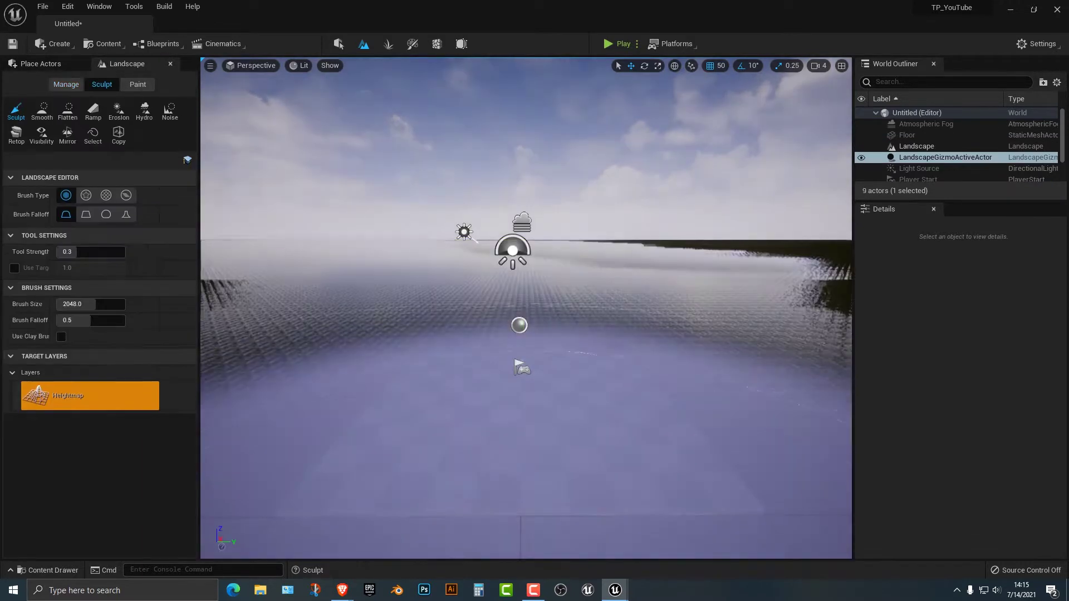
Set Tiling X and Tiling Y of the Mossy_Ground material instance to 0.2 and save it.
{"action": "key", "text": "ctrl+space"}
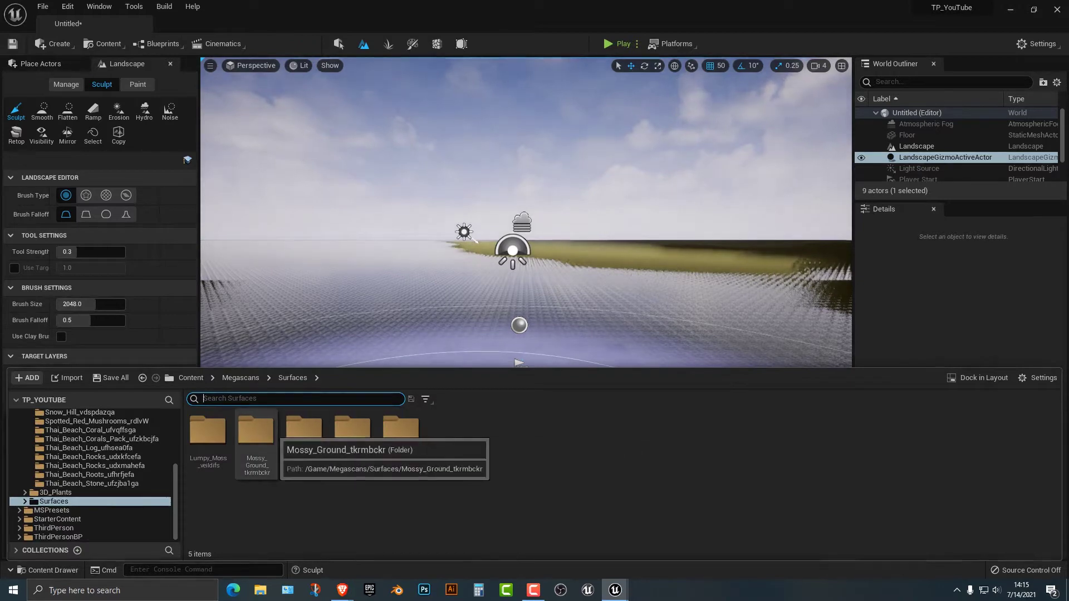
{"action": "double_click", "coordinate": [256, 431]}
{"action": "double_click", "coordinate": [208, 431]}
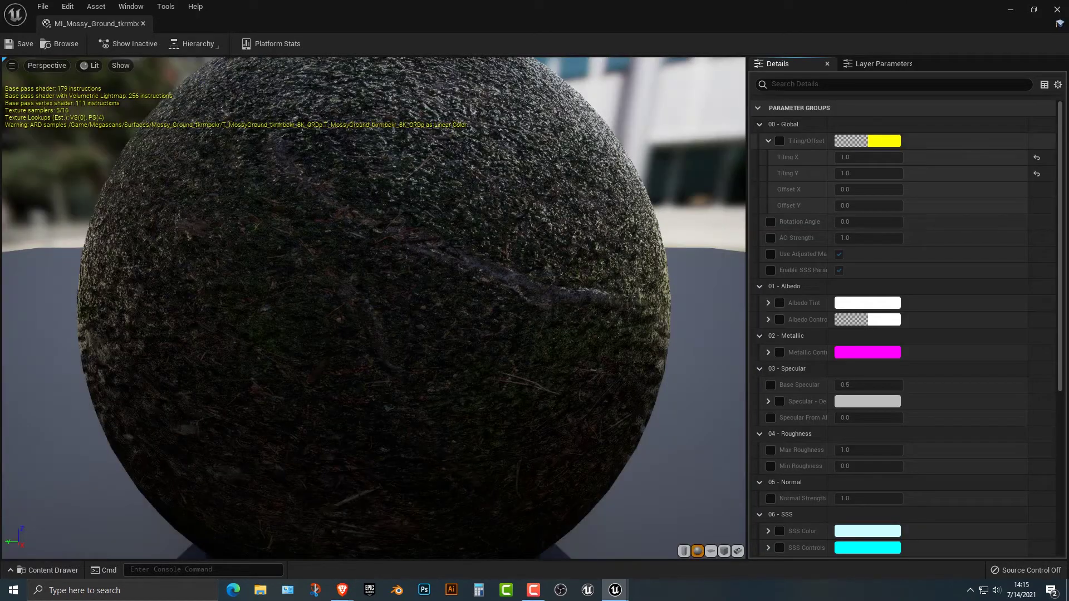
{"action": "left_click", "coordinate": [862, 158]}
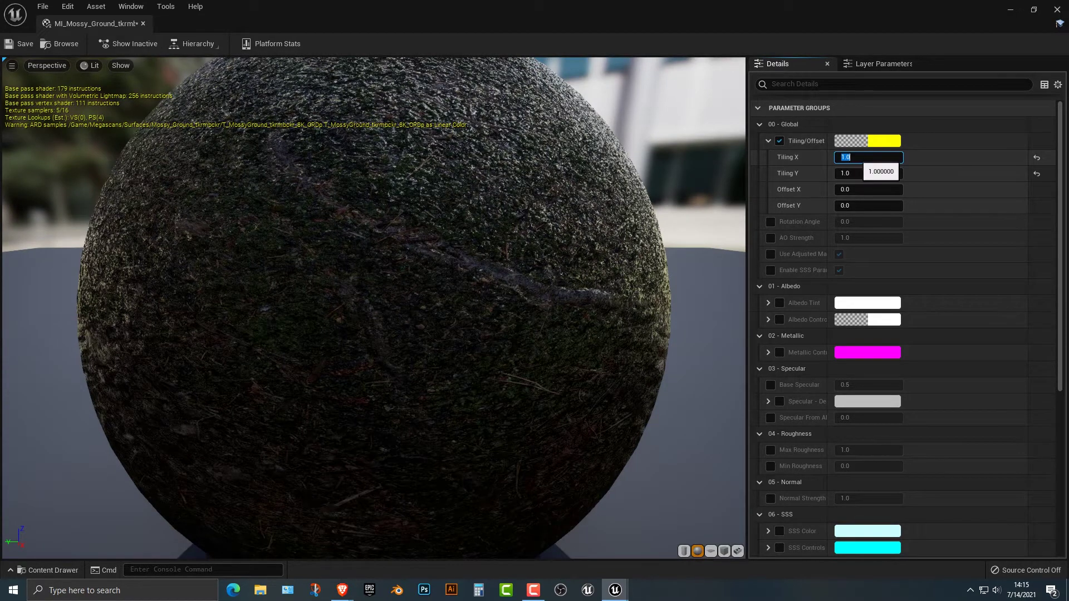
{"action": "type", "text": "0.2"}
{"action": "key", "text": "Tab"}
{"action": "type", "text": "0.2"}
{"action": "key", "text": "Return"}
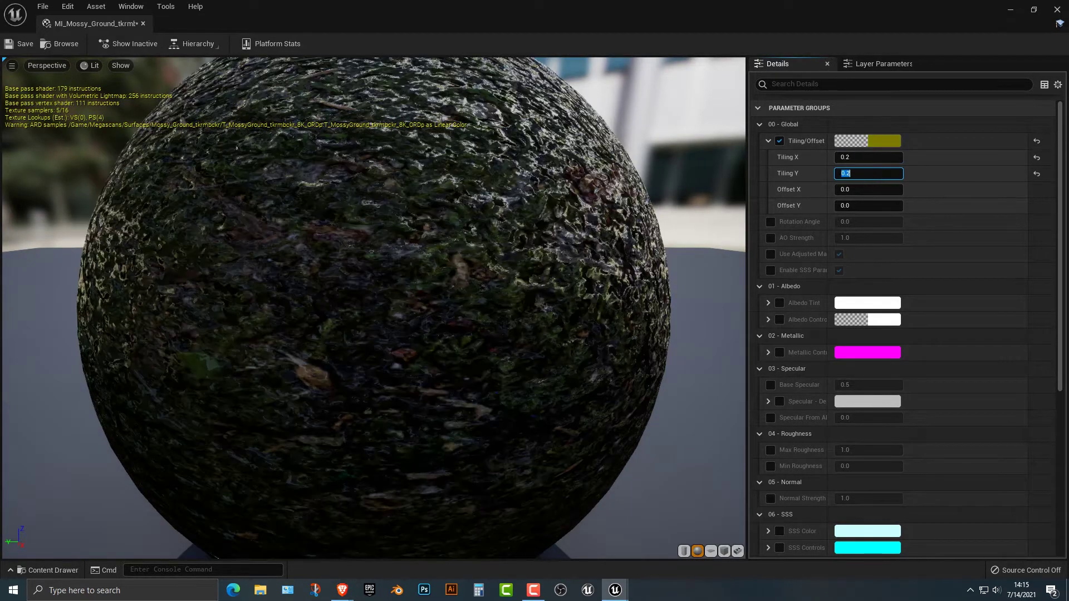
{"action": "left_click", "coordinate": [21, 44]}
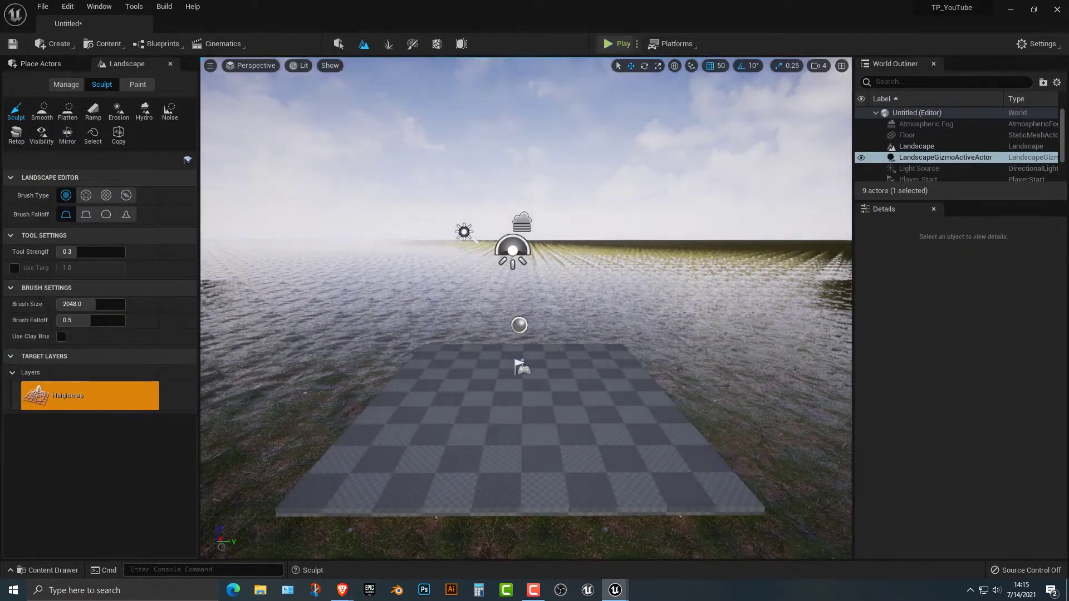
Playtest the level by running the character around the floor and mossy ground, and end the play session.
{"action": "left_click", "coordinate": [617, 43]}
{"action": "key", "text": "w"}
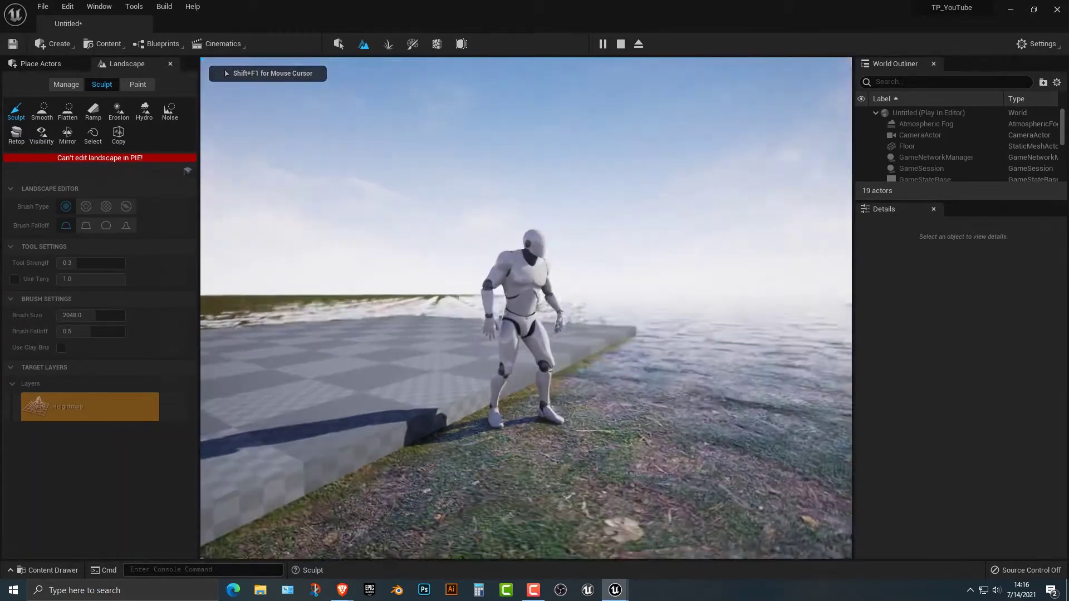
{"action": "key", "text": "w"}
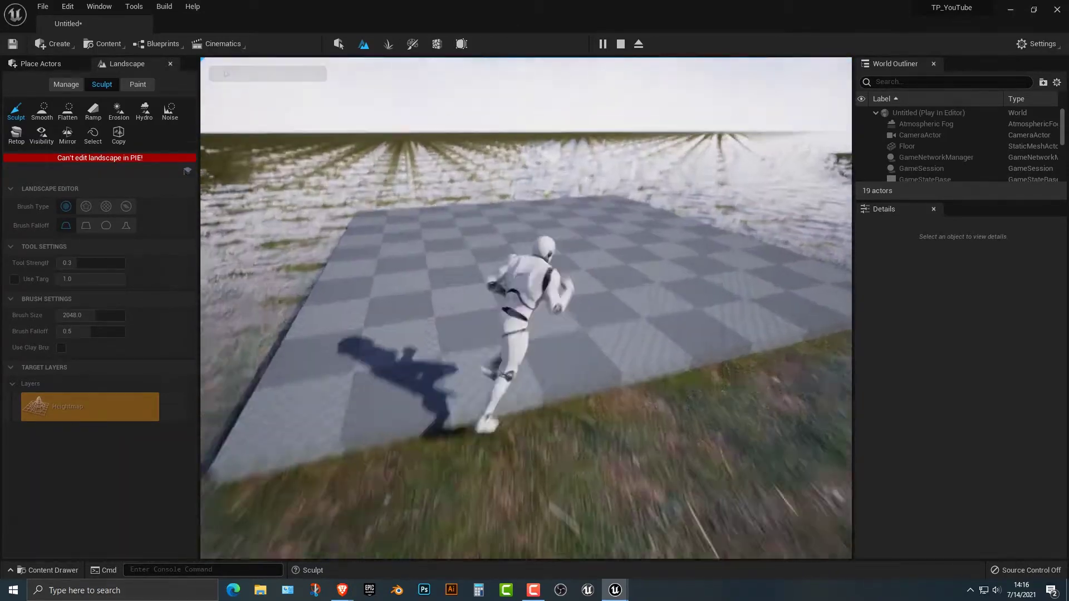
{"action": "key", "text": "Escape"}
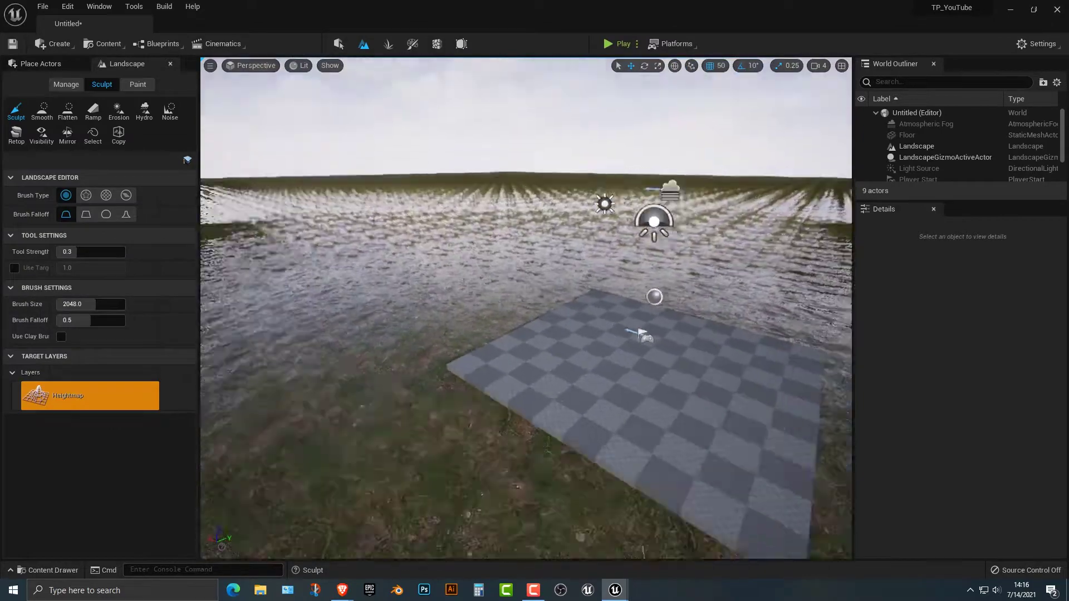
{"action": "right_click_drag", "start_coordinate": [525, 307], "coordinate": [704, 295]}
{"action": "right_click_drag", "start_coordinate": [361, 292], "coordinate": [353, 286]}
{"action": "key", "text": "s"}
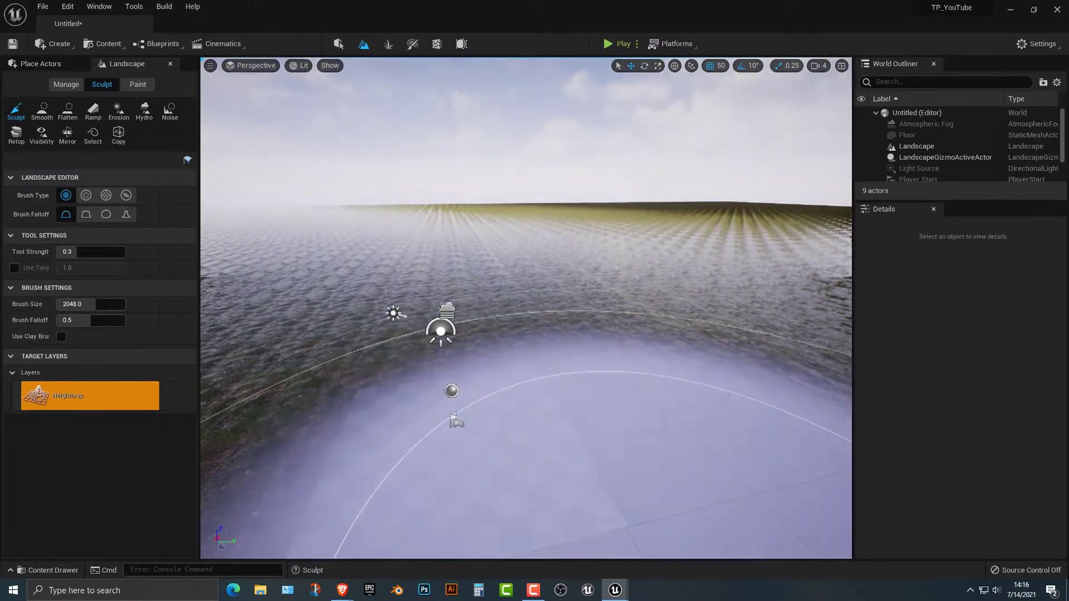
Switch to Quixel Bridge and browse the assets of the Stump and Meadow environment collections.
{"action": "mouse_move", "coordinate": [616, 590]}
{"action": "left_click", "coordinate": [707, 538]}
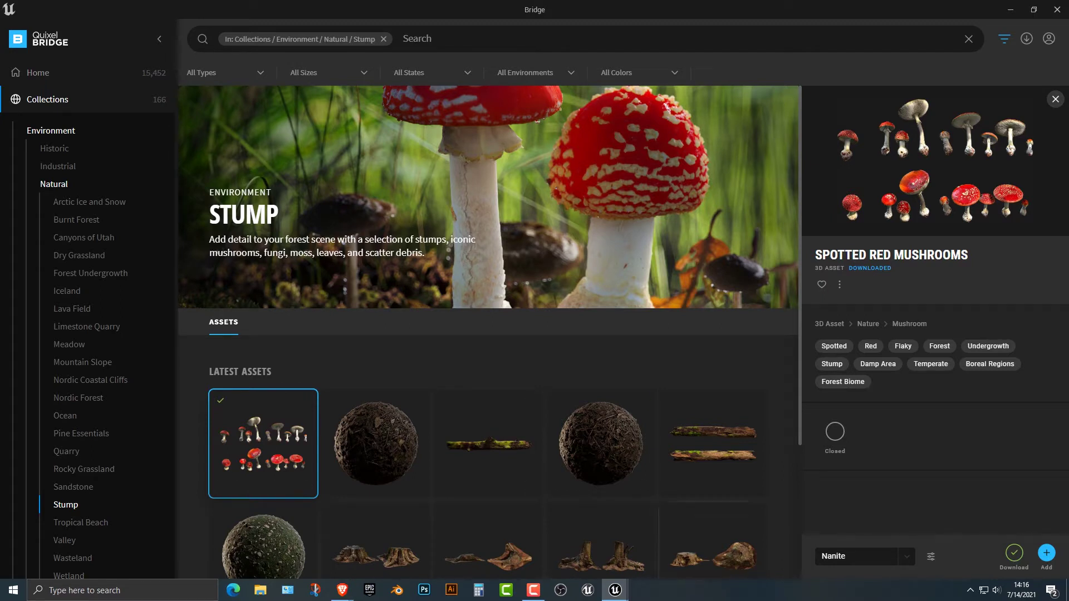
{"action": "scroll", "coordinate": [662, 339], "scroll_direction": "down", "scroll_amount": 3}
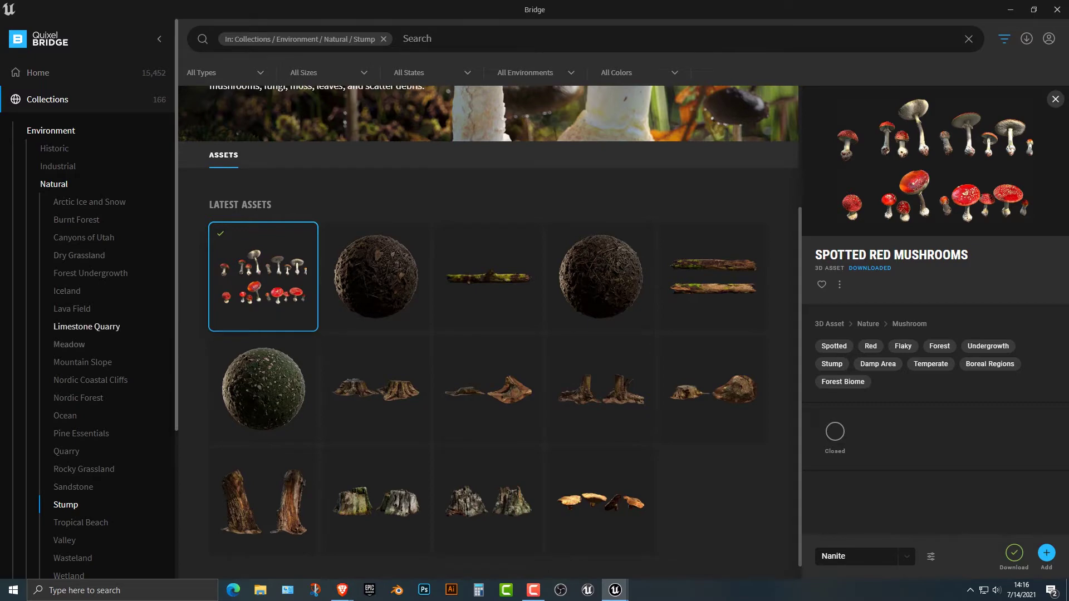
{"action": "left_click", "coordinate": [69, 344]}
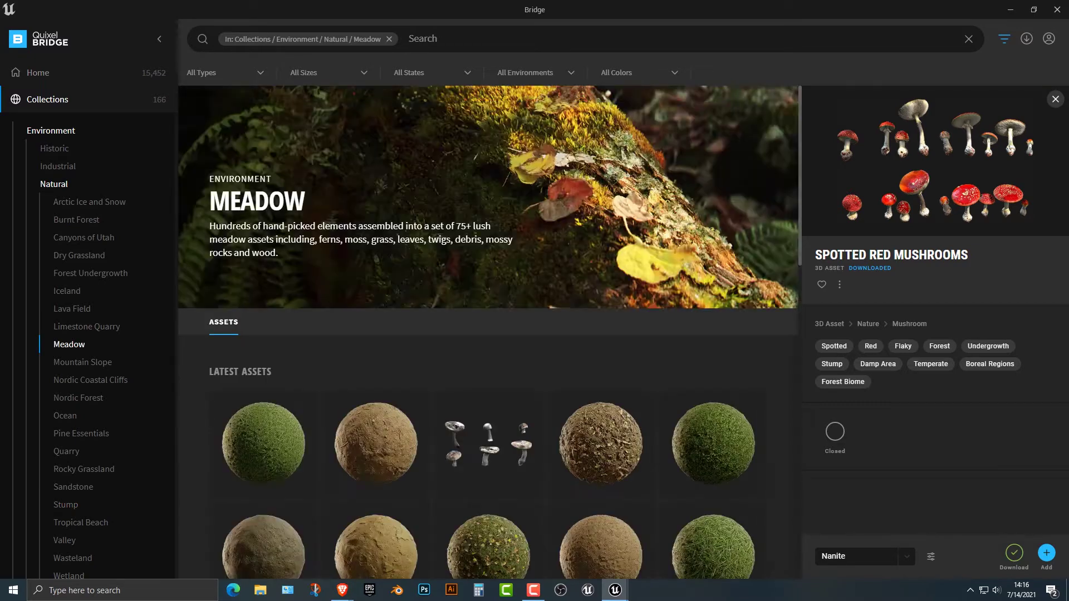
{"action": "scroll", "coordinate": [501, 357], "scroll_direction": "down", "scroll_amount": 3}
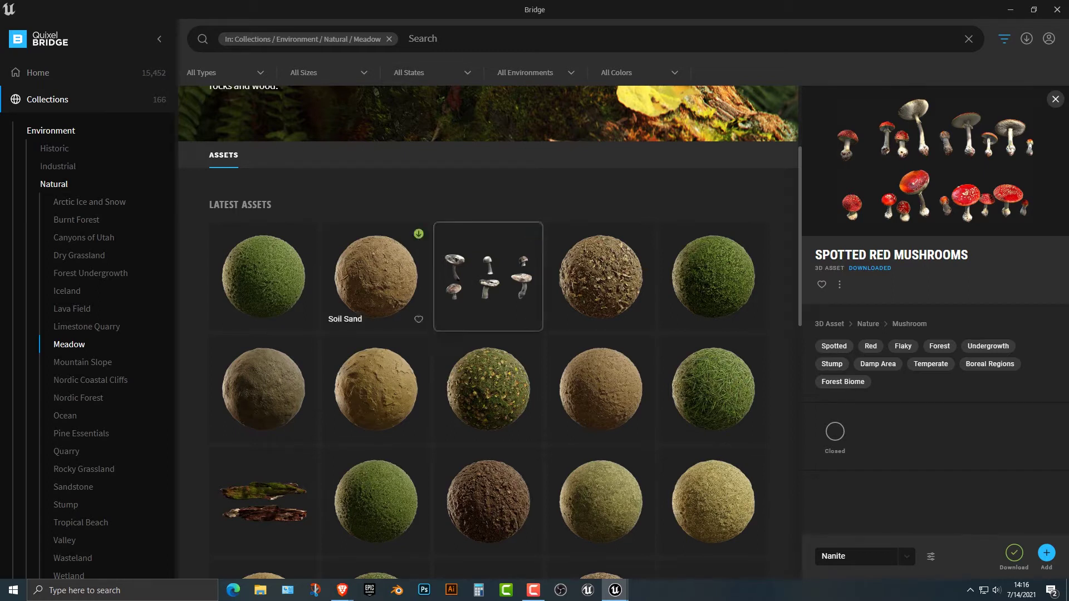
Switch back to Unreal Editor in Select mode and open the Spotted_Red_Mushrooms_rdlvW folder in Megascans 3D_Assets.
{"action": "mouse_move", "coordinate": [615, 590]}
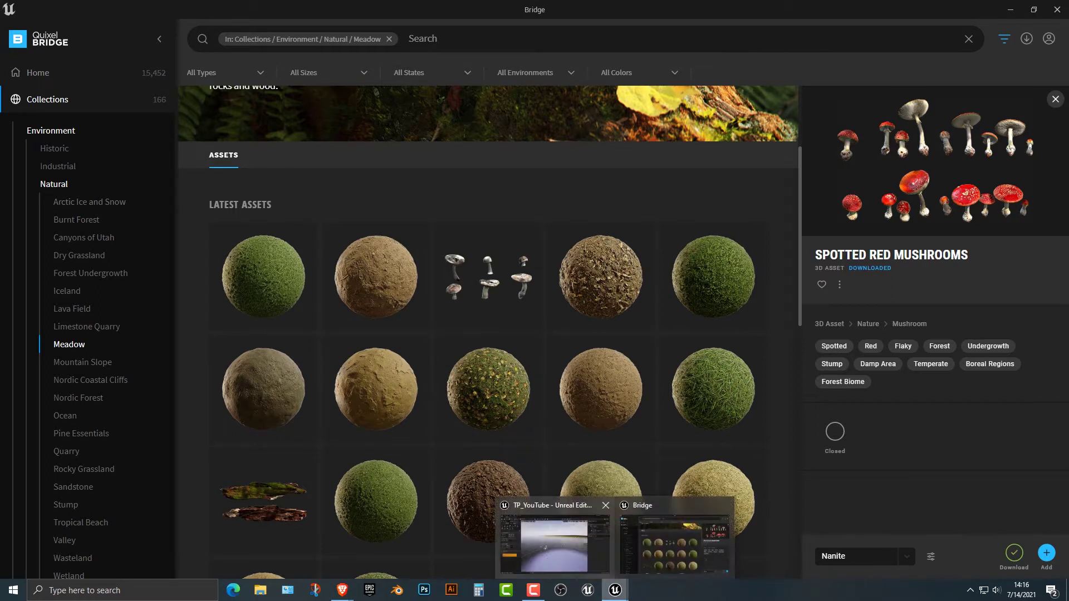
{"action": "left_click", "coordinate": [554, 545]}
{"action": "scroll", "coordinate": [512, 379], "scroll_direction": "down", "scroll_amount": 3}
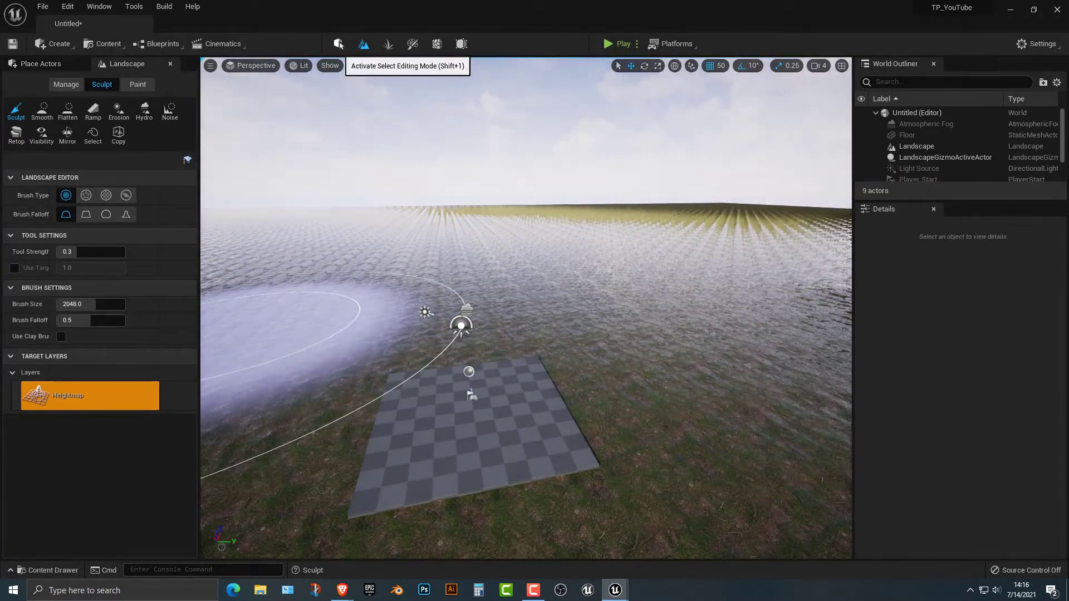
{"action": "left_click", "coordinate": [338, 43]}
{"action": "key", "text": "ctrl+space"}
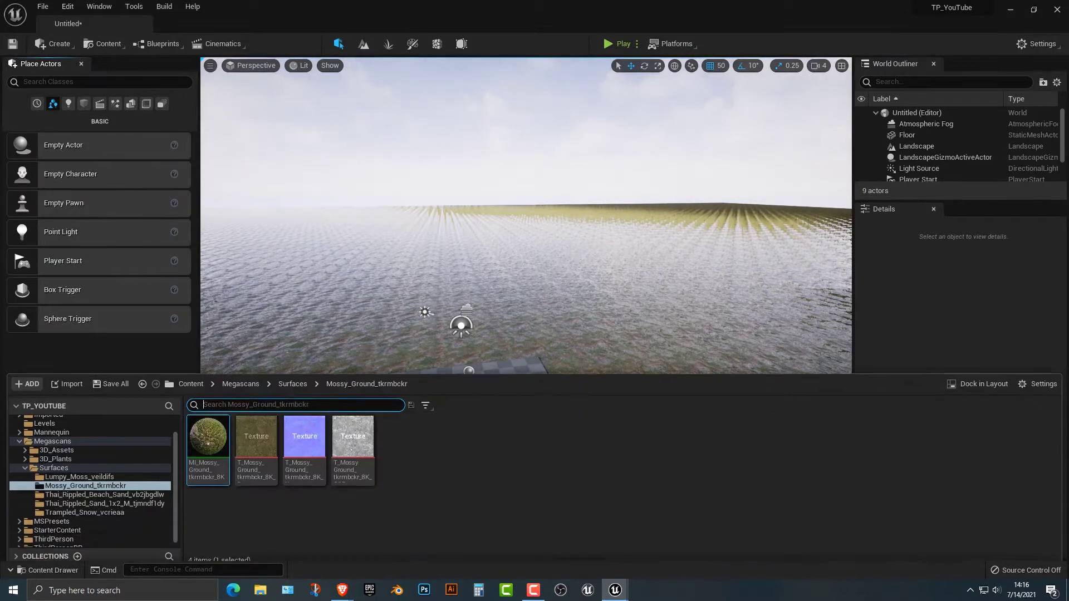
{"action": "left_click", "coordinate": [292, 377]}
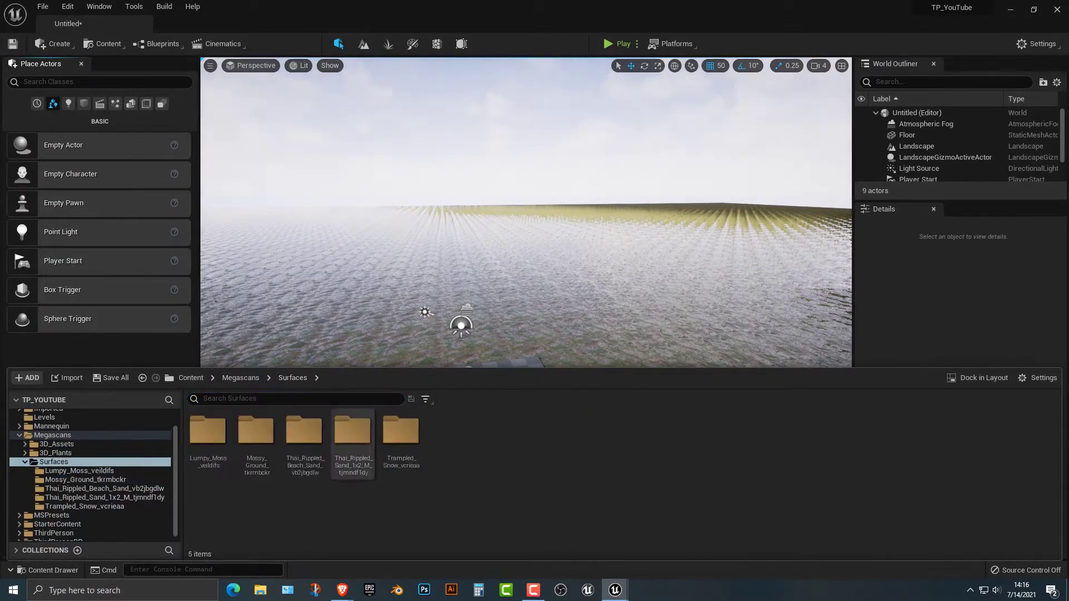
{"action": "left_click", "coordinate": [241, 377]}
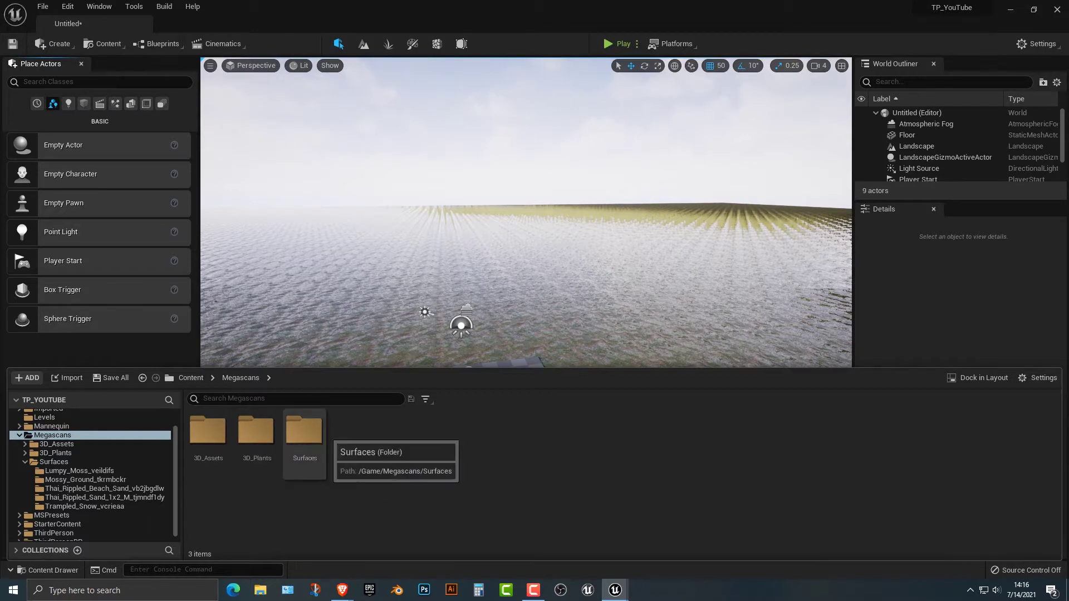
{"action": "double_click", "coordinate": [208, 429]}
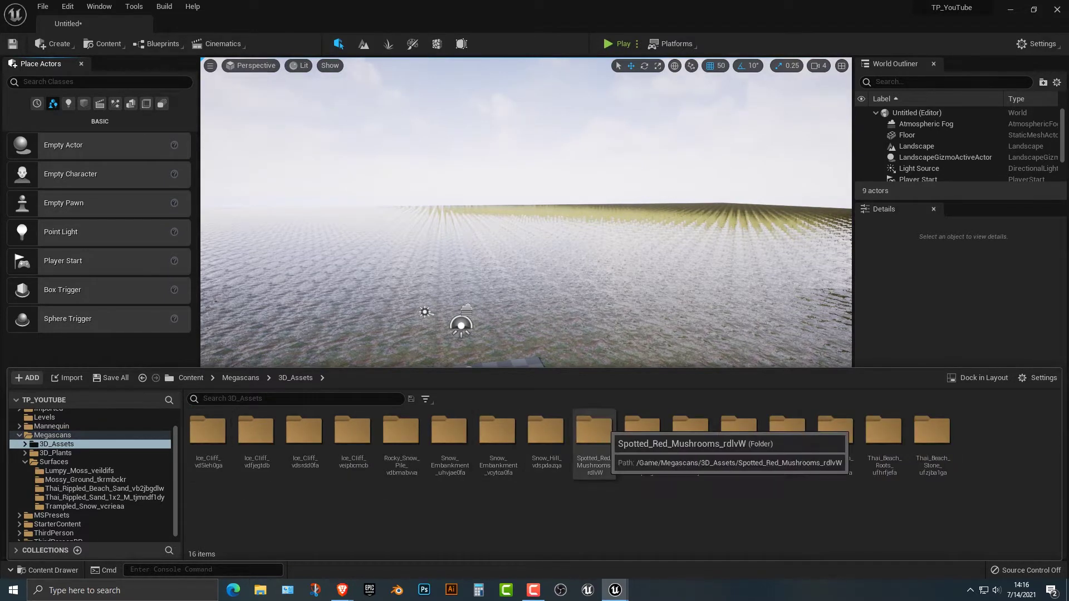
{"action": "double_click", "coordinate": [594, 430]}
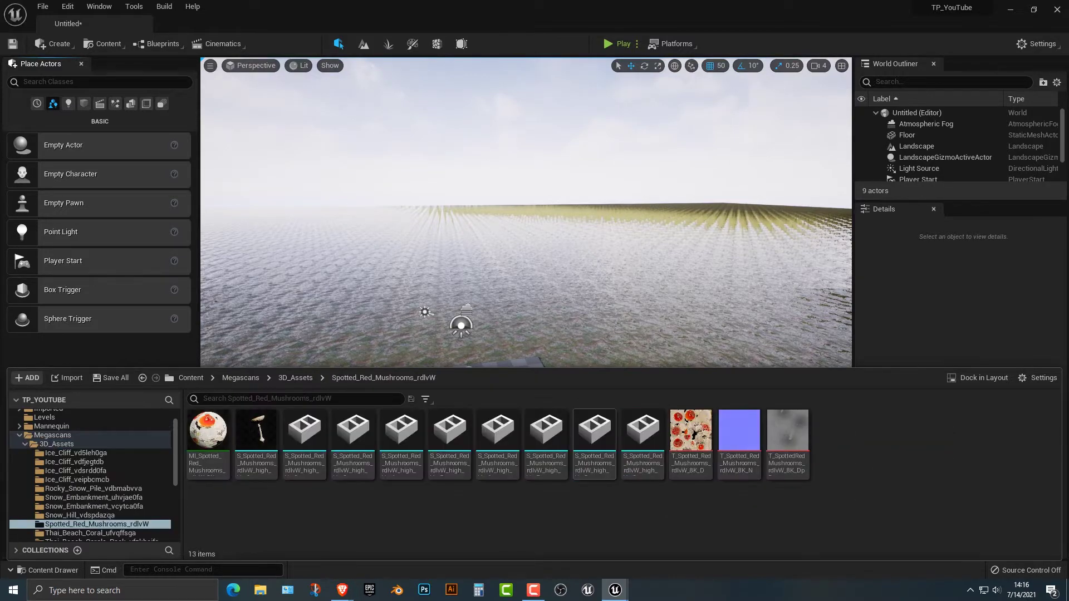
Place the first spotted red mushroom mesh on the mossy ground beside the floor, at about X 700, Y -1150, Z 0.
{"action": "right_click_drag", "start_coordinate": [527, 222], "coordinate": [498, 291]}
{"action": "key", "text": "w"}
{"action": "key", "text": "w"}
{"action": "key", "text": "a"}
{"action": "key", "text": "ctrl+space"}
{"action": "left_click_drag", "start_coordinate": [257, 431], "coordinate": [412, 315]}
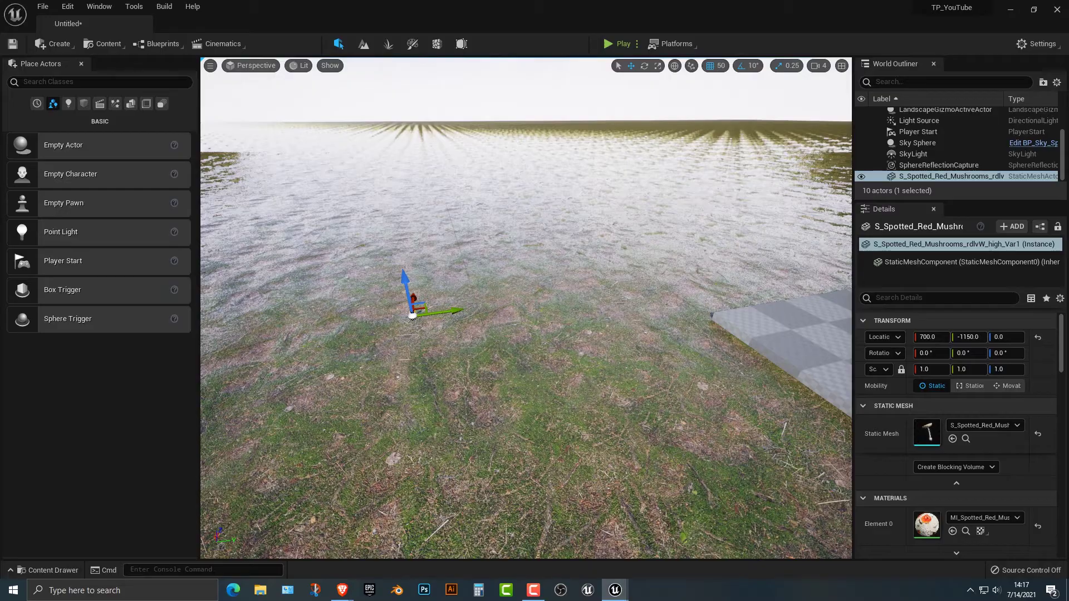
Place further spotted red mushroom variants on the mossy ground, including one at about X 700, Y -700, Z 0.
{"action": "key", "text": "ctrl+space"}
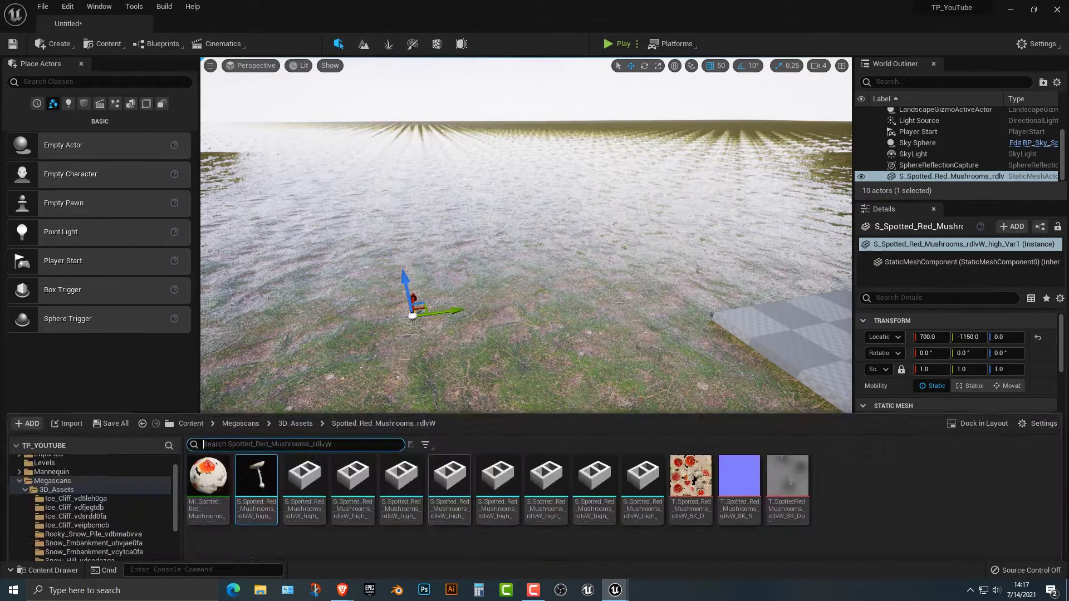
{"action": "left_click", "coordinate": [309, 445]}
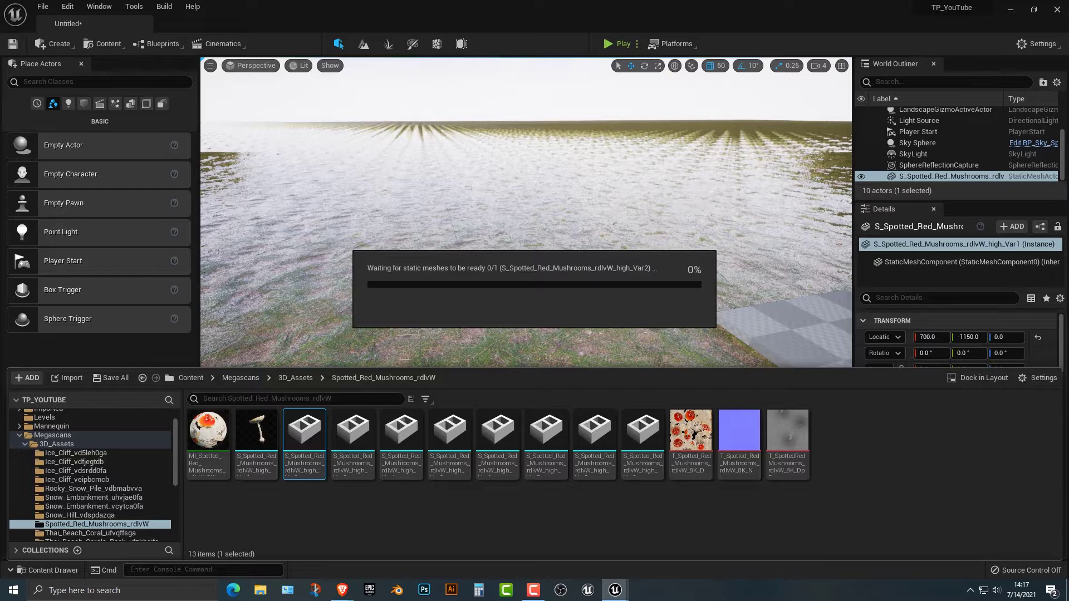
{"action": "left_click_drag", "start_coordinate": [352, 444], "coordinate": [390, 356]}
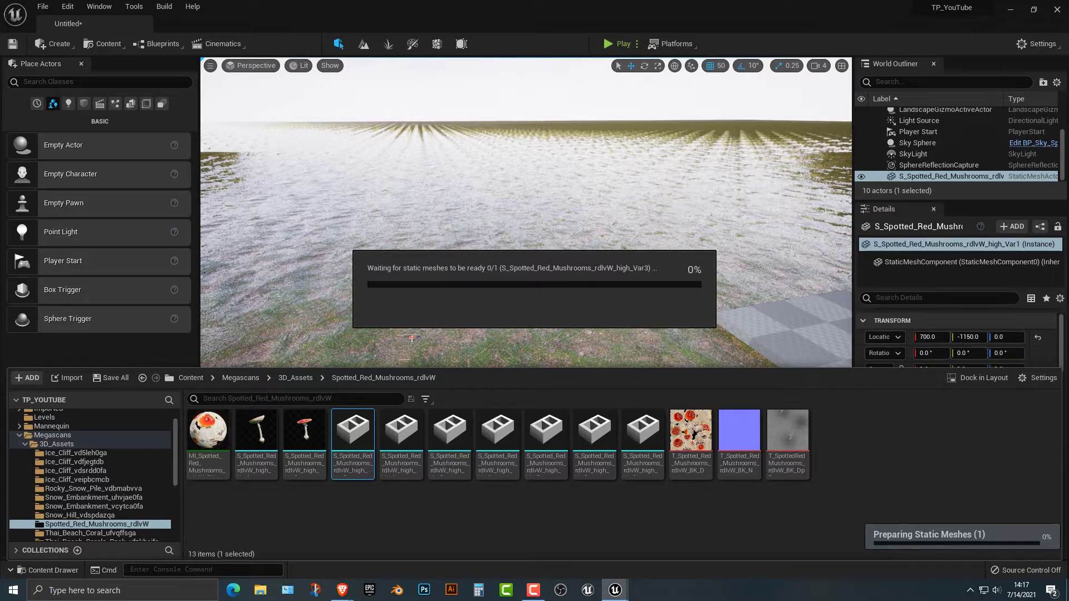
{"action": "left_click", "coordinate": [401, 440]}
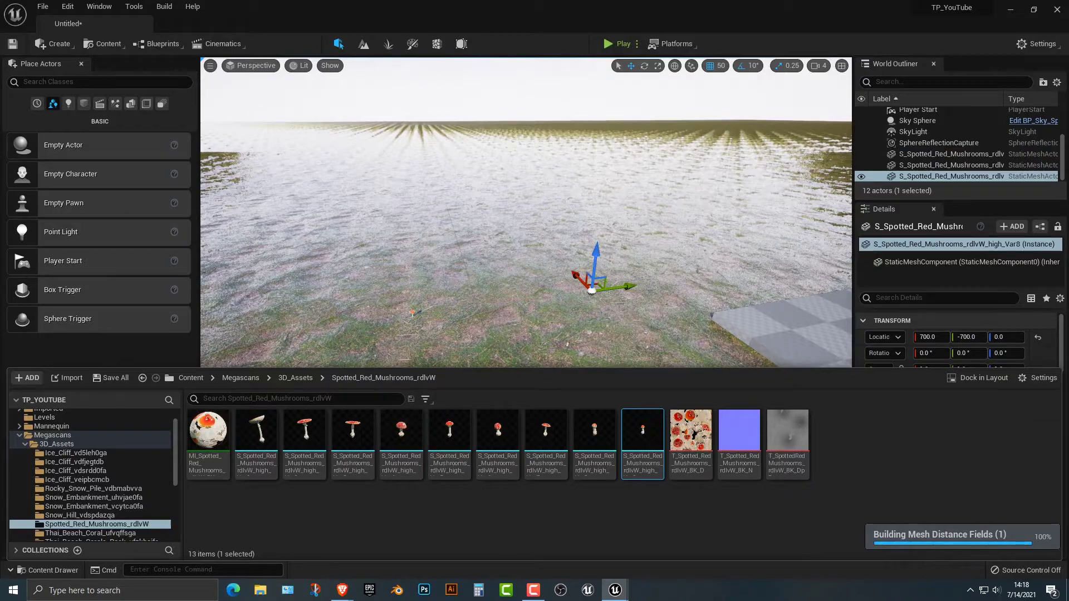
Select the three spotted red mushroom actors placed so far on the mossy ground.
{"action": "key", "text": "w"}
{"action": "right_click_drag", "start_coordinate": [526, 212], "coordinate": [549, 228]}
{"action": "key", "text": "w"}
{"action": "key", "text": "s"}
{"action": "key", "text": "w"}
{"action": "key", "text": "s"}
{"action": "key", "text": "s"}
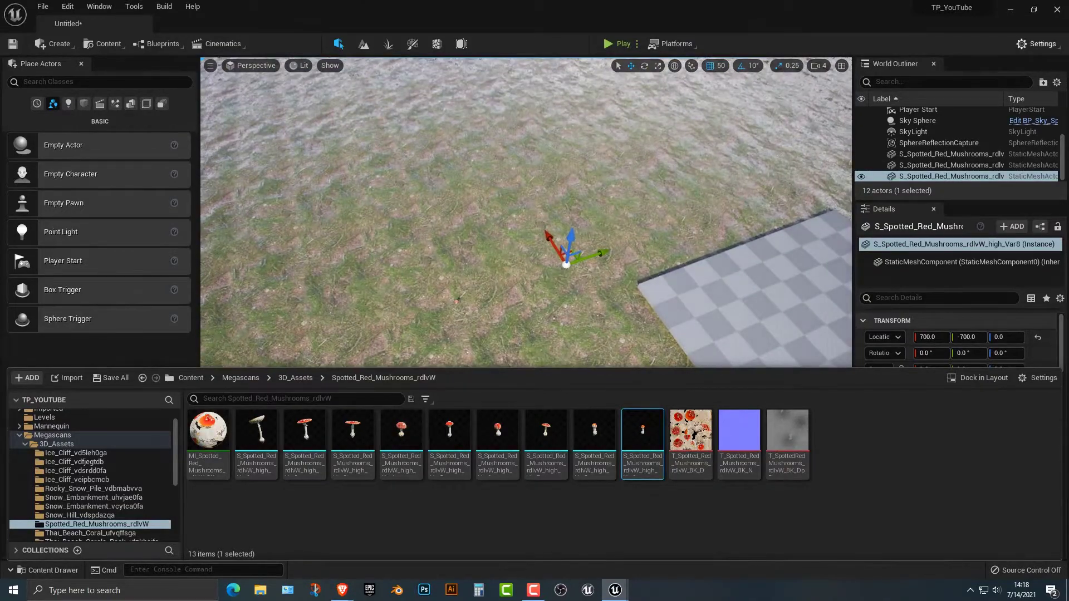
{"action": "left_click", "coordinate": [953, 156]}
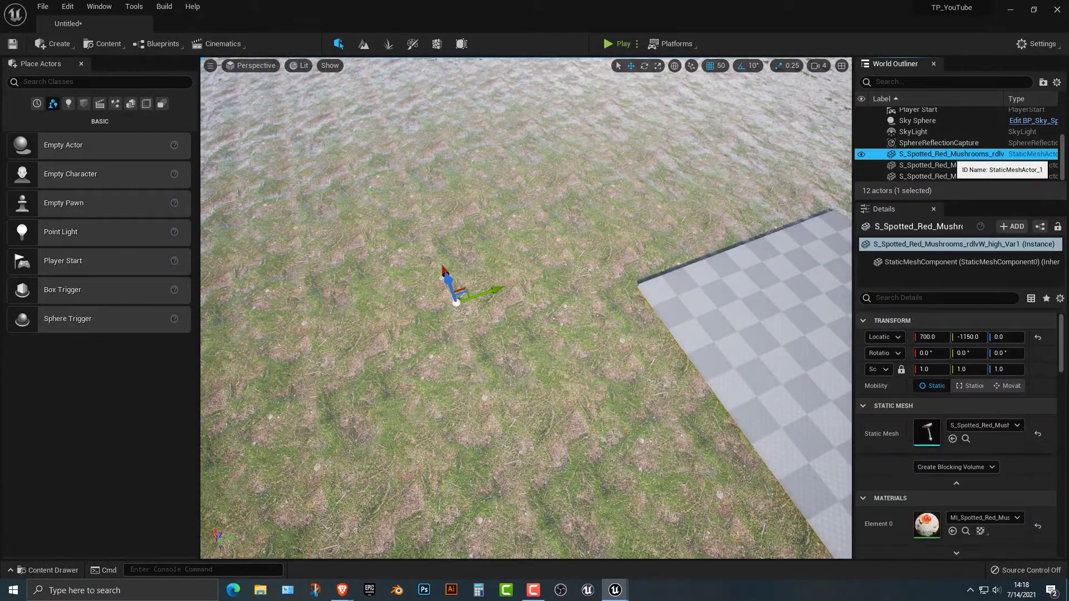
{"action": "scroll", "coordinate": [947, 167], "scroll_direction": "up", "scroll_amount": 3}
{"action": "scroll", "coordinate": [946, 167], "scroll_direction": "down", "scroll_amount": 3}
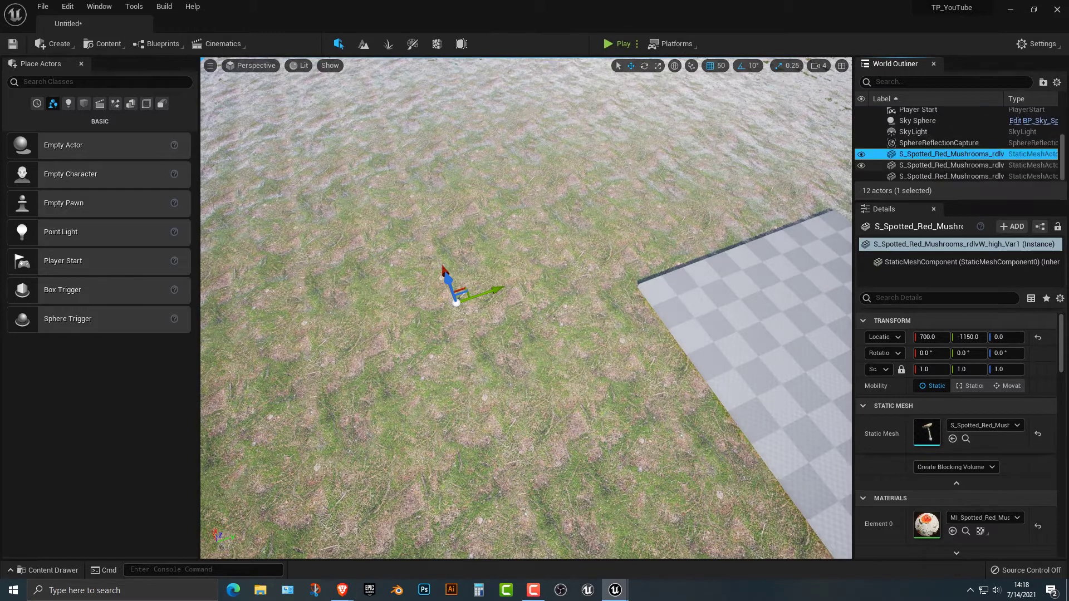
{"action": "left_click", "coordinate": [953, 177], "text": "shift"}
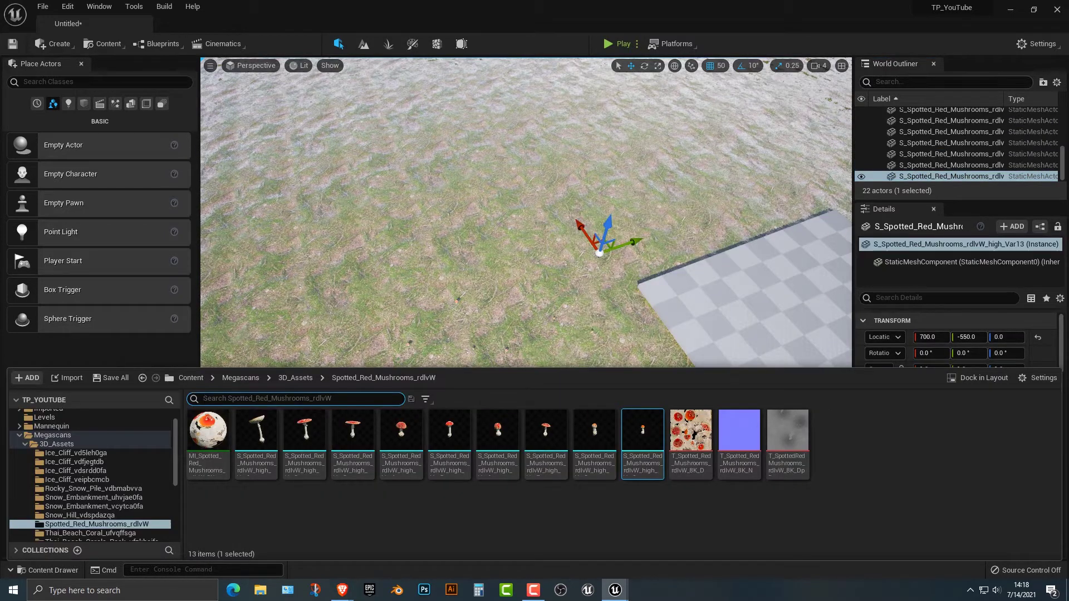
Select all 13 spotted red mushroom actors and set their scale to 100 on every axis.
{"action": "scroll", "coordinate": [951, 118], "scroll_direction": "up", "scroll_amount": 4}
{"action": "left_click", "coordinate": [951, 149]}
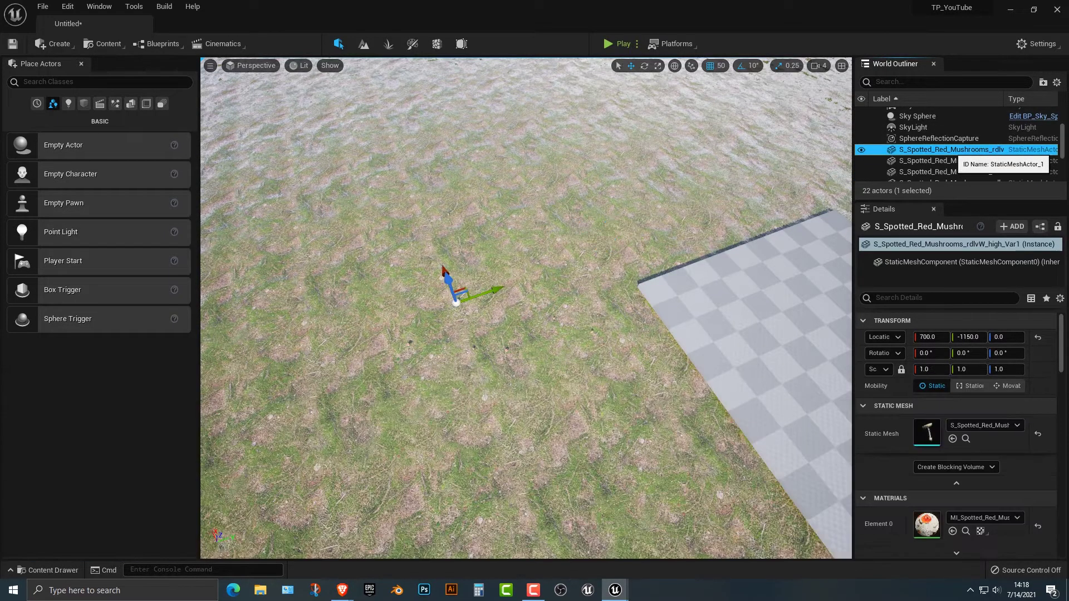
{"action": "scroll", "coordinate": [951, 151], "scroll_direction": "down", "scroll_amount": 5}
{"action": "left_click", "coordinate": [947, 175], "text": "shift"}
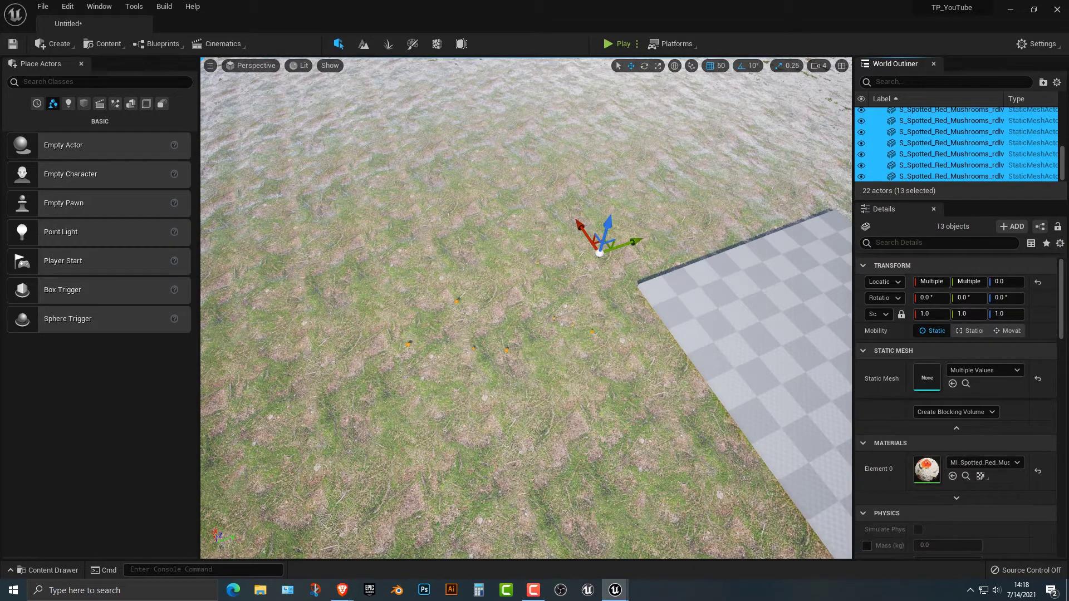
{"action": "left_click", "coordinate": [928, 314]}
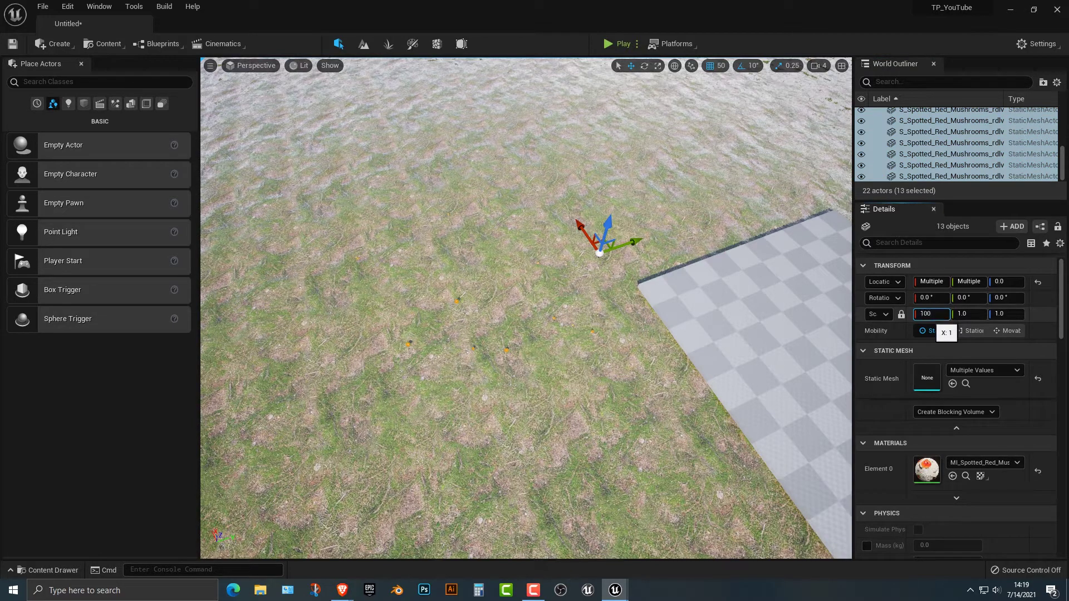
{"action": "key", "text": "Return"}
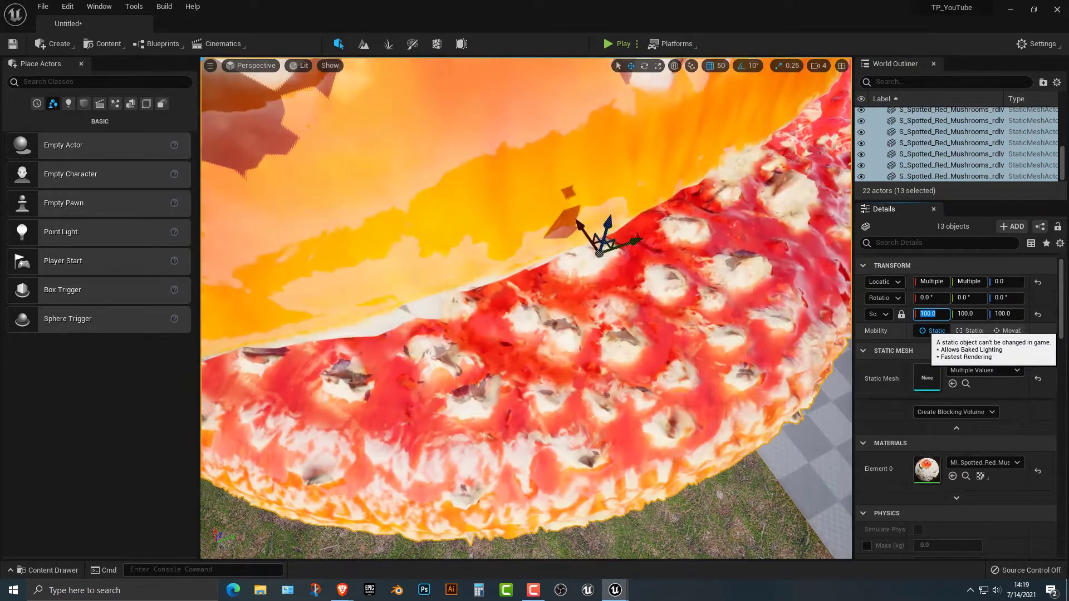
Move the Var1 mushroom out of the cluster to the other side of the checkered floor, at about X 700, Y 550.
{"action": "right_click_drag", "start_coordinate": [526, 308], "coordinate": [448, 261]}
{"action": "key", "text": "s"}
{"action": "key", "text": "d"}
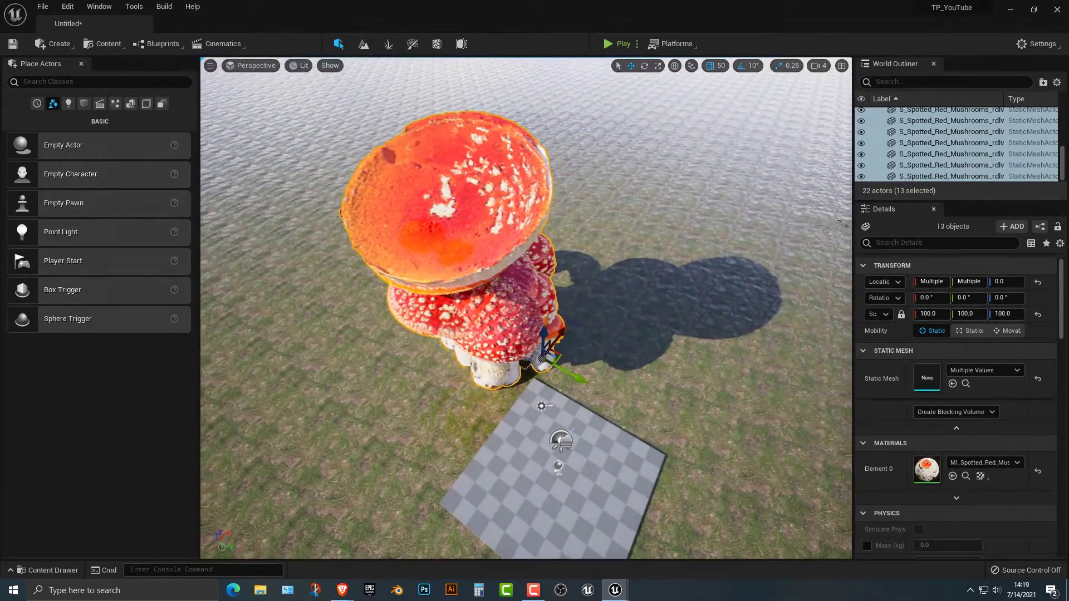
{"action": "scroll", "coordinate": [947, 145], "scroll_direction": "up", "scroll_amount": 1}
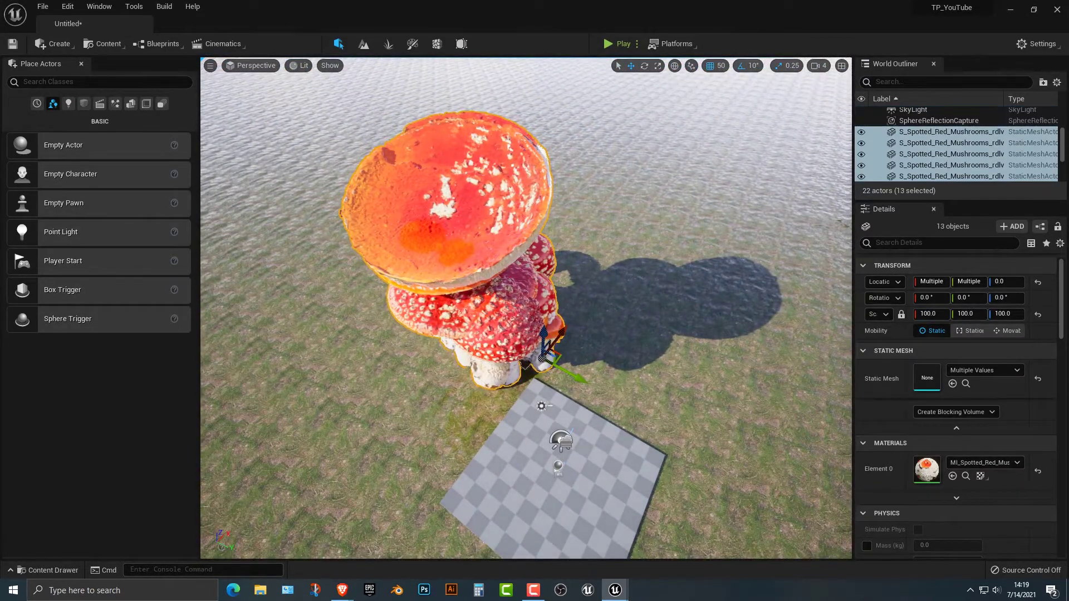
{"action": "left_click", "coordinate": [946, 131]}
{"action": "left_click_drag", "start_coordinate": [518, 345], "coordinate": [716, 453]}
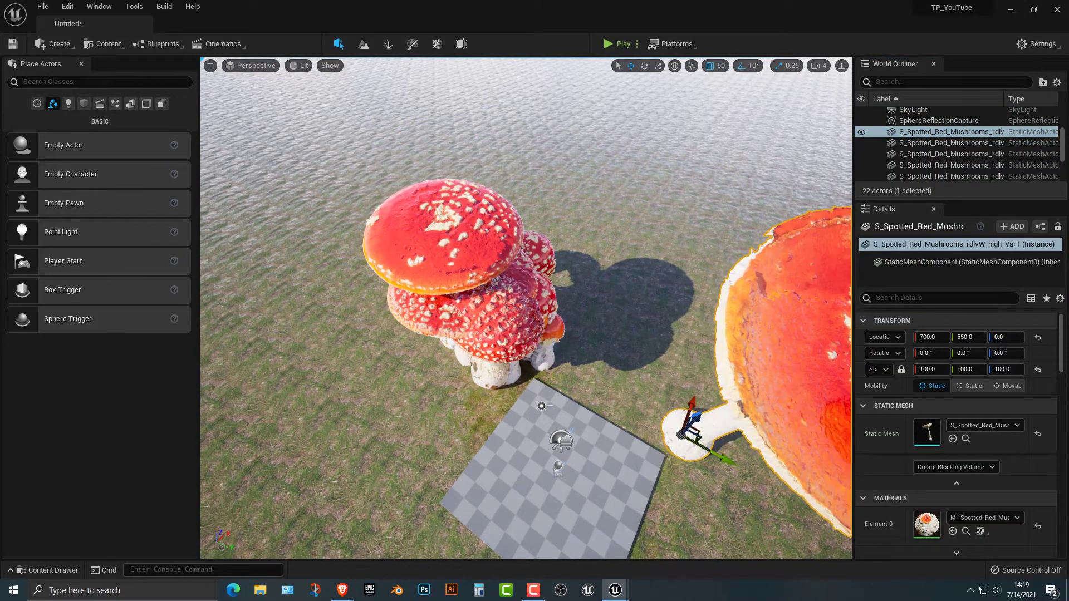
Move the large Var2 mushroom away from the cluster and the Var3 mushroom to about X 450, Y -2750.
{"action": "left_click", "coordinate": [442, 237]}
{"action": "left_click_drag", "start_coordinate": [485, 299], "coordinate": [335, 437]}
{"action": "left_click", "coordinate": [418, 295]}
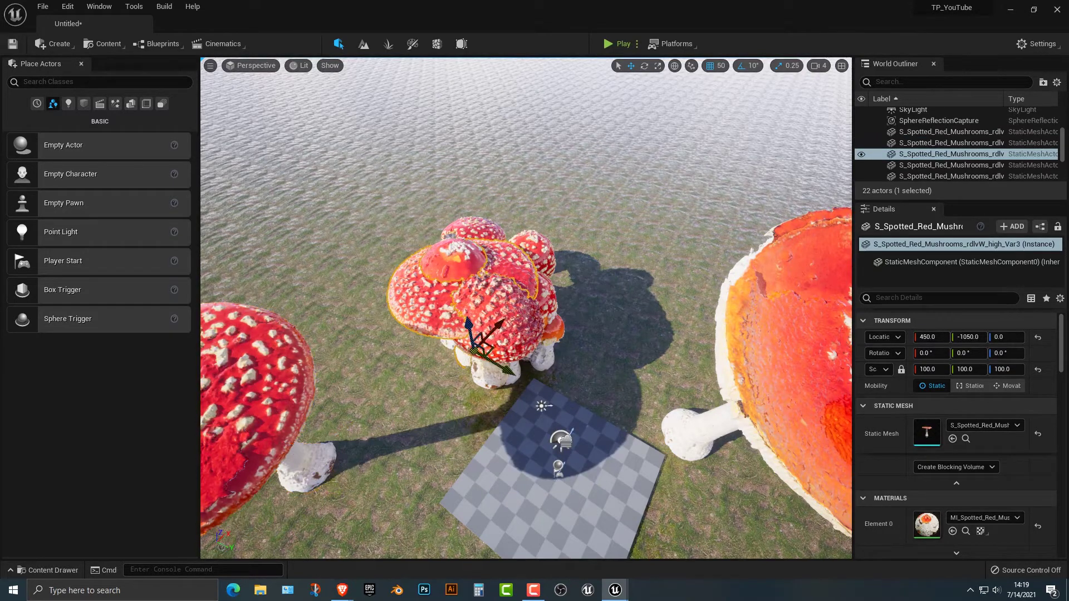
{"action": "left_click_drag", "start_coordinate": [508, 369], "coordinate": [376, 295]}
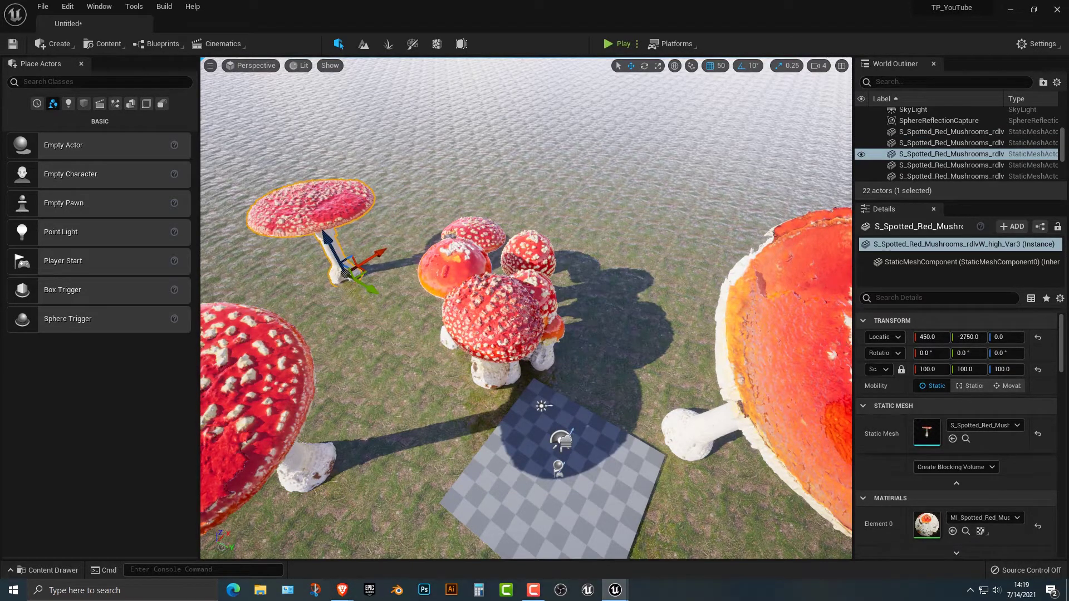
Spread out two thin mushrooms: Var5 to about X 2450, Y -1150 and Var10 to about X 1700, Y -2400.
{"action": "left_click", "coordinate": [451, 267]}
{"action": "left_click_drag", "start_coordinate": [487, 320], "coordinate": [590, 219]}
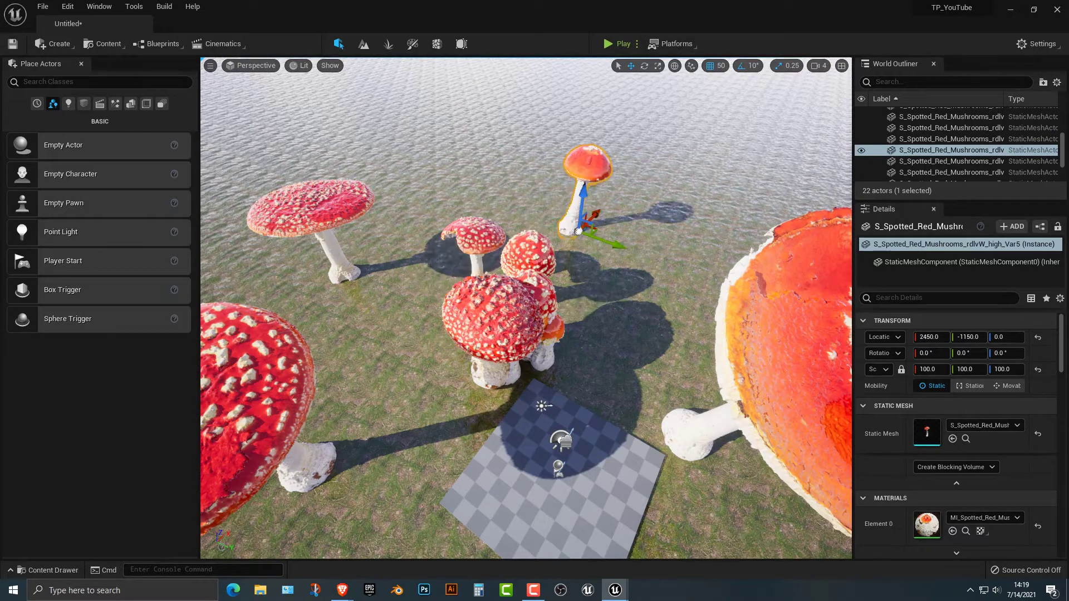
{"action": "left_click", "coordinate": [473, 240]}
{"action": "left_click_drag", "start_coordinate": [491, 269], "coordinate": [482, 239]}
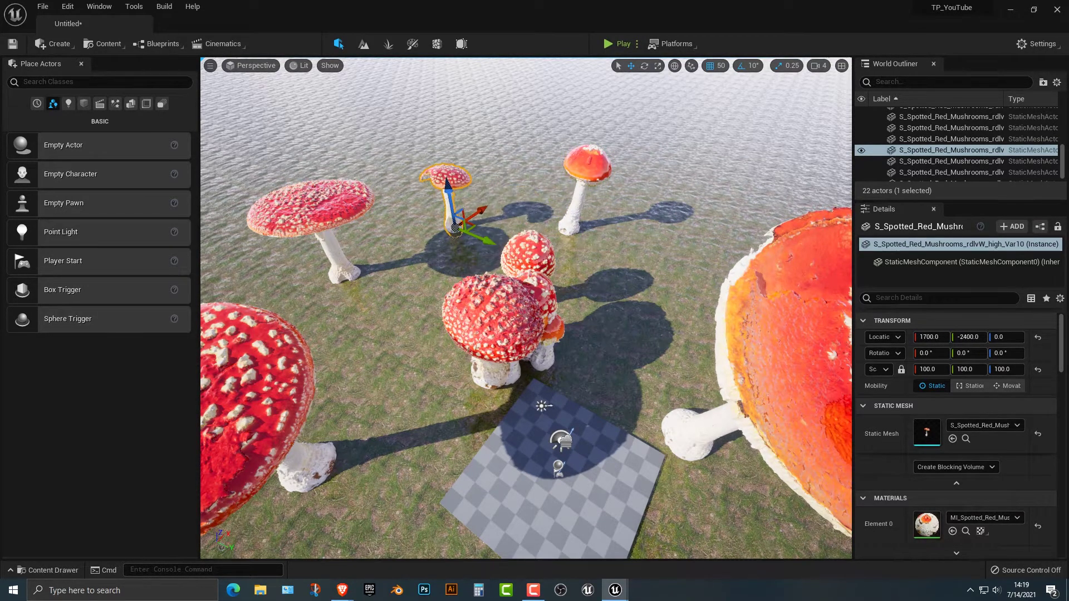
Move the Var4 mushroom to about X 50, Y -1500 and the small Var12 mushroom to about X 1150, Y -1850.
{"action": "left_click", "coordinate": [490, 320]}
{"action": "left_click_drag", "start_coordinate": [517, 346], "coordinate": [481, 380]}
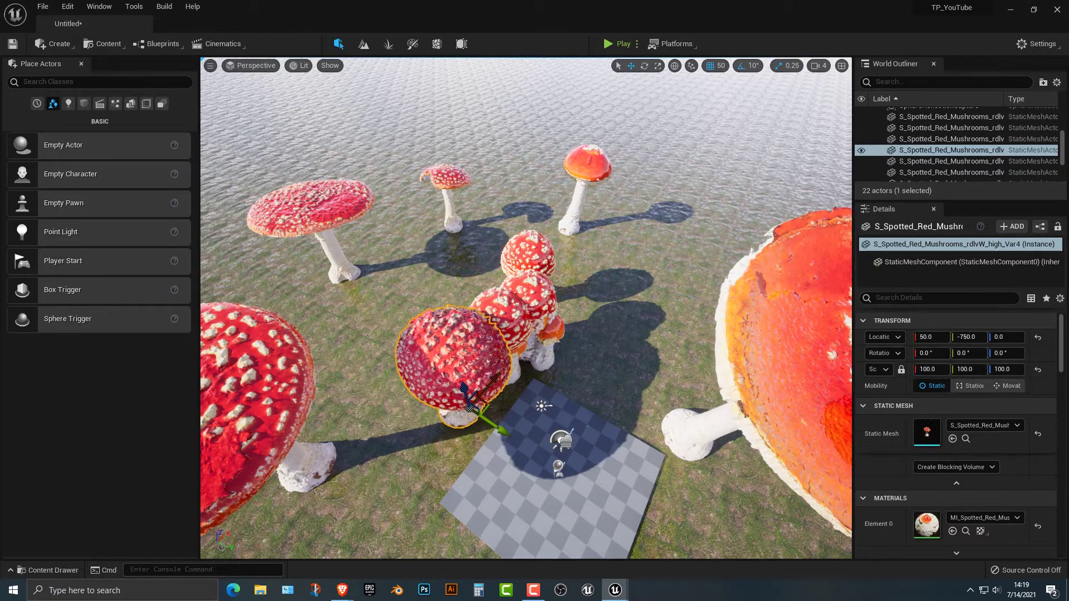
{"action": "left_click_drag", "start_coordinate": [499, 431], "coordinate": [419, 389]}
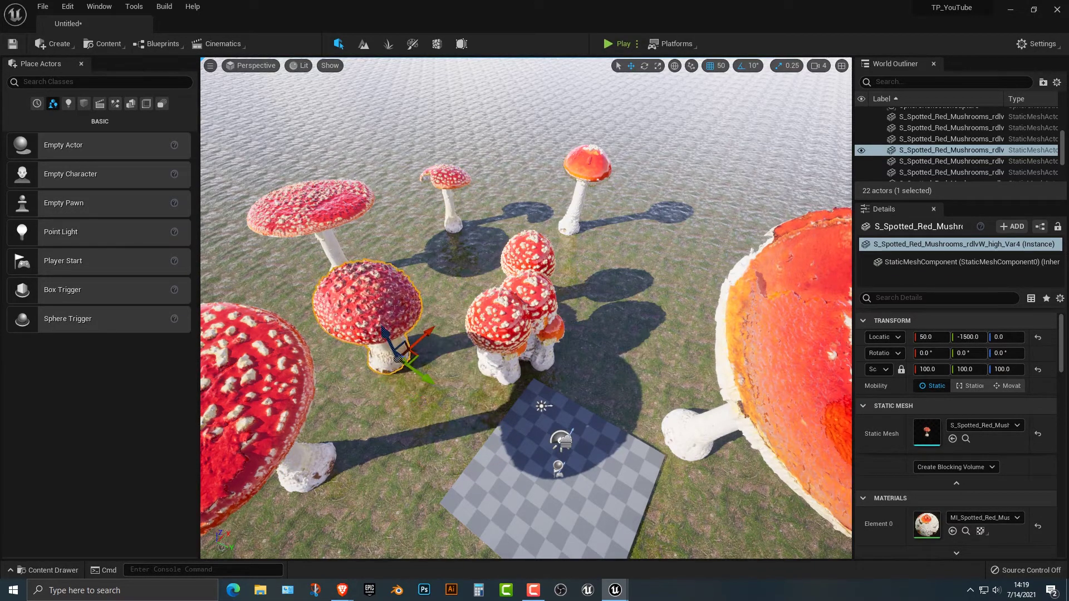
{"action": "left_click", "coordinate": [509, 364]}
{"action": "left_click_drag", "start_coordinate": [537, 386], "coordinate": [498, 259]}
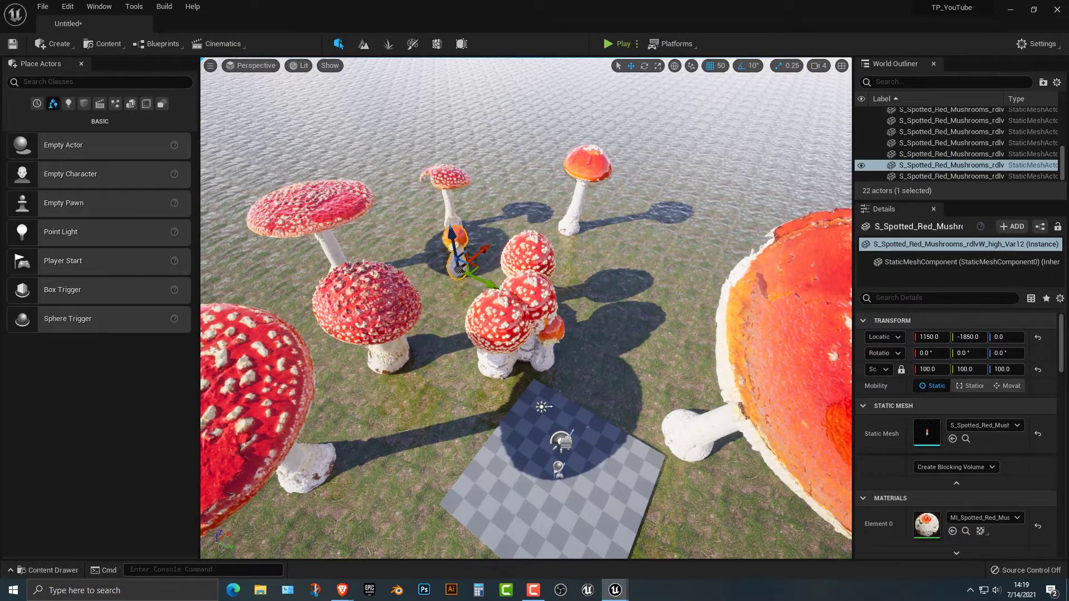
Move the Var6 mushroom out of the cluster to the near side of the floor, at about X -1050, Y -450.
{"action": "left_click", "coordinate": [497, 323]}
{"action": "left_click_drag", "start_coordinate": [519, 333], "coordinate": [454, 541]}
{"action": "scroll", "coordinate": [397, 518], "scroll_direction": "down", "scroll_amount": 3}
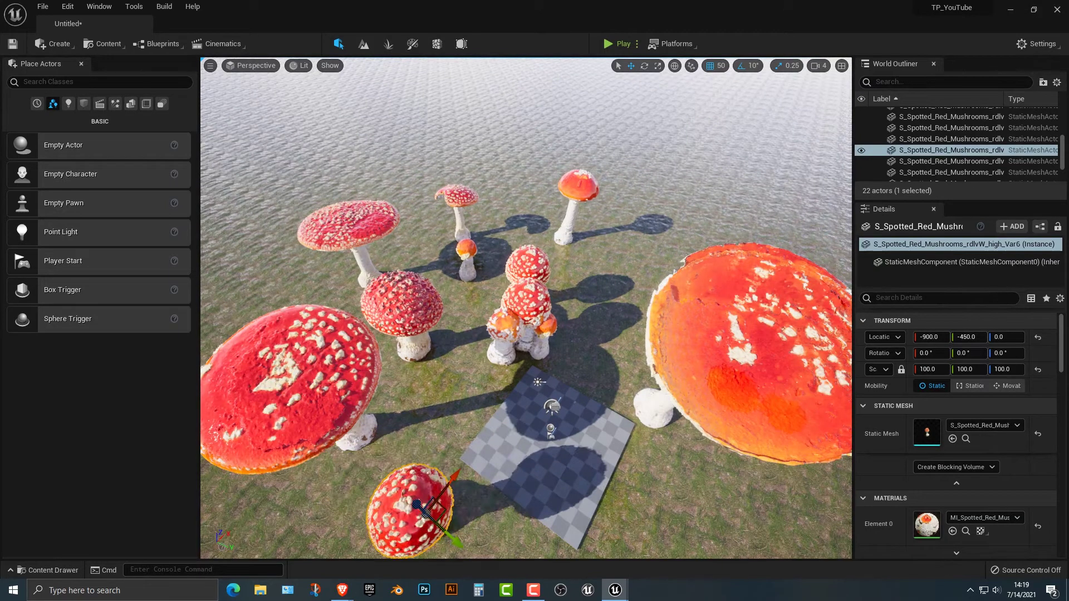
{"action": "left_click_drag", "start_coordinate": [440, 487], "coordinate": [418, 504]}
Move the Var11 mushroom clear of the cluster beside the floor and the Var7 mushroom to about X 2250, Y -100.
{"action": "left_click", "coordinate": [504, 337]}
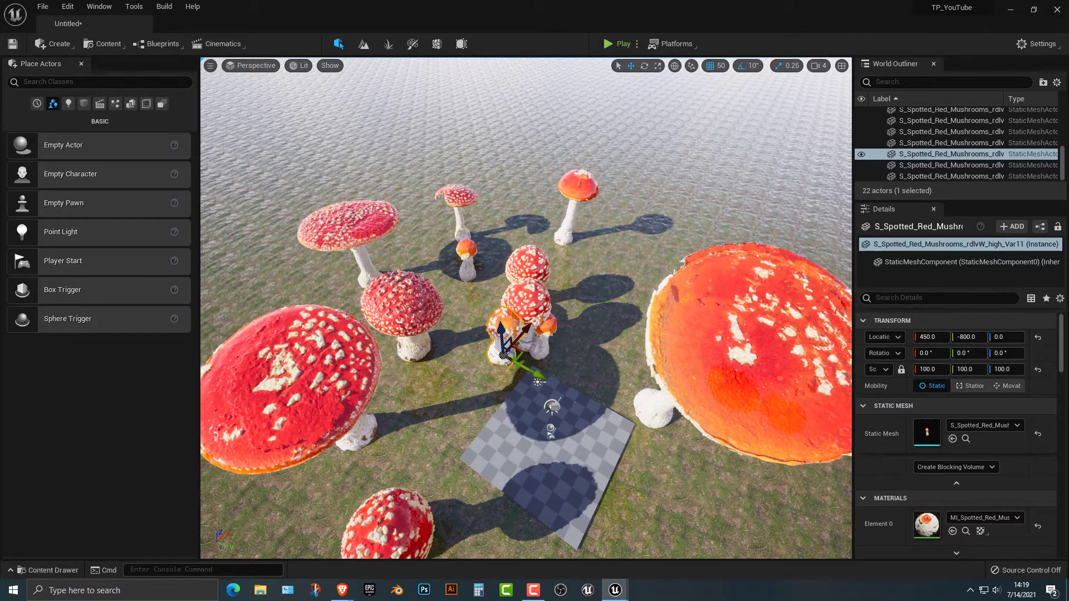
{"action": "left_click_drag", "start_coordinate": [522, 330], "coordinate": [478, 379]}
{"action": "left_click", "coordinate": [528, 319]}
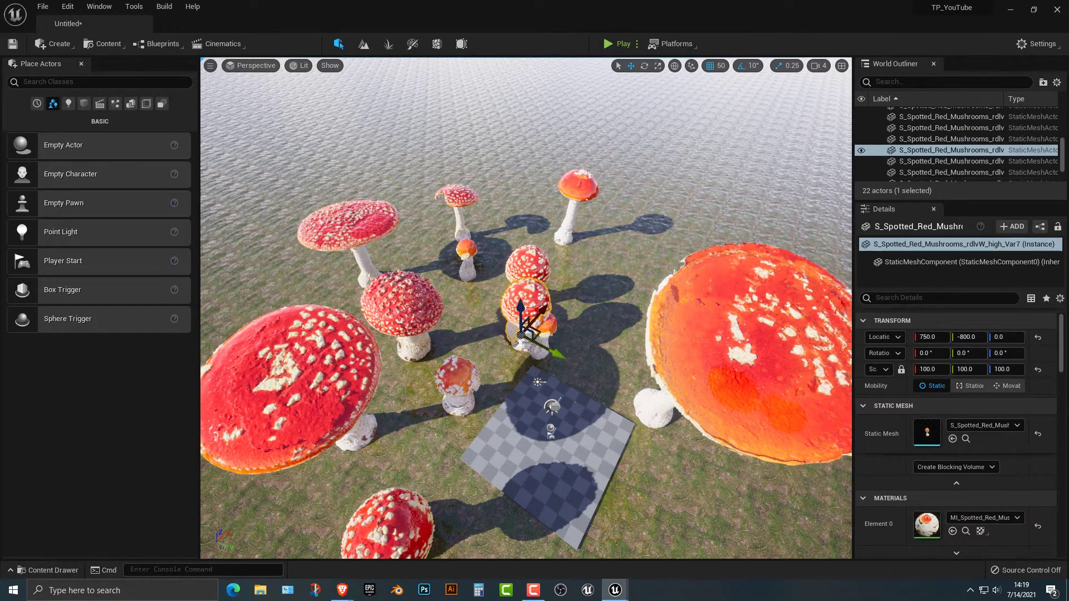
{"action": "left_click_drag", "start_coordinate": [543, 320], "coordinate": [680, 290]}
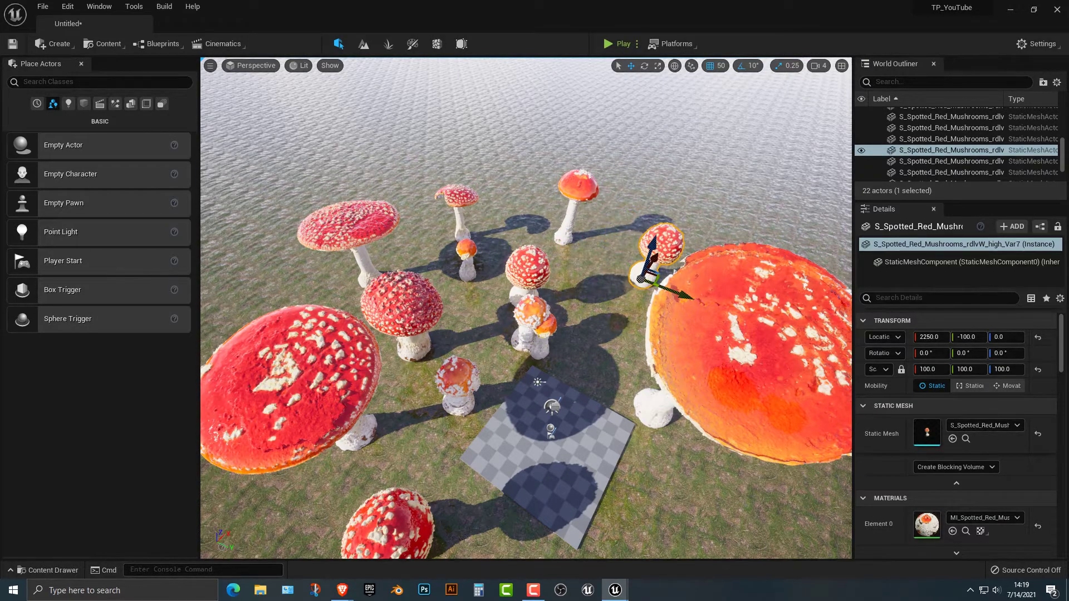
Move the Var13 mushroom to about X -100, Y 1050, keeping it on the ground by undoing the stray vertical move.
{"action": "left_click", "coordinate": [545, 329]}
{"action": "left_click_drag", "start_coordinate": [573, 365], "coordinate": [749, 499]}
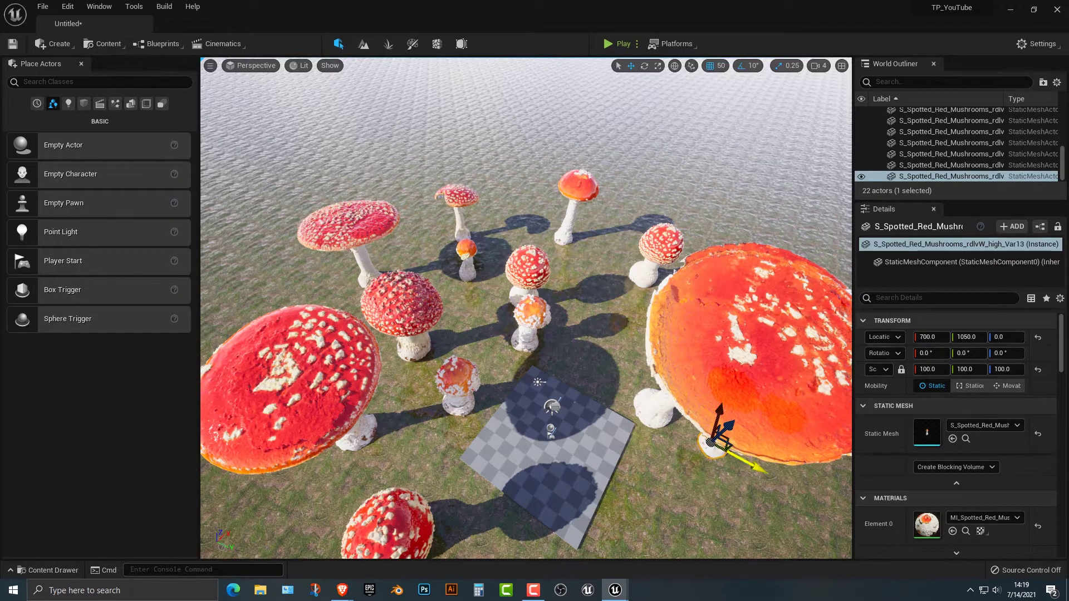
{"action": "left_click_drag", "start_coordinate": [718, 416], "coordinate": [705, 505]}
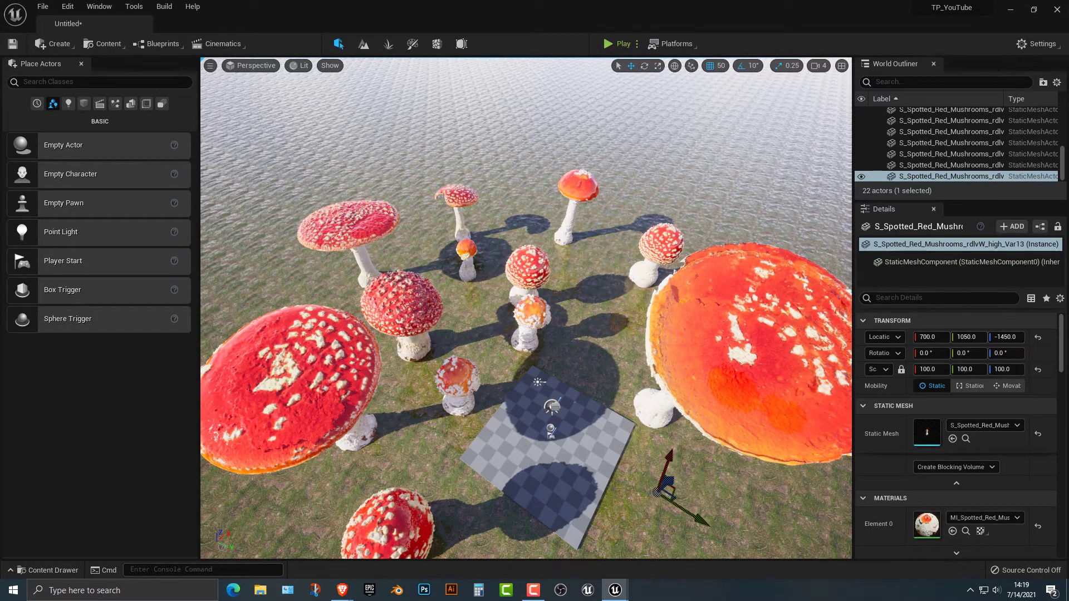
{"action": "key", "text": "ctrl+z"}
{"action": "key", "text": "ctrl+z"}
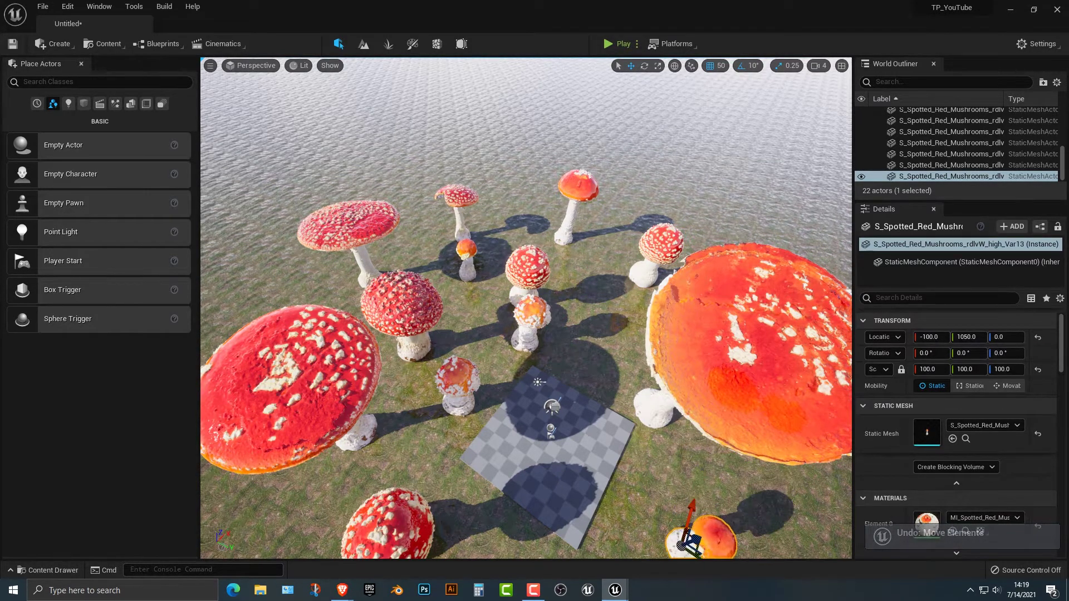
Move the Var8 mushroom to about X 700, Y 50, next to the edge of the floor.
{"action": "right_click_drag", "start_coordinate": [532, 326], "coordinate": [539, 326]}
{"action": "left_click", "coordinate": [525, 327]}
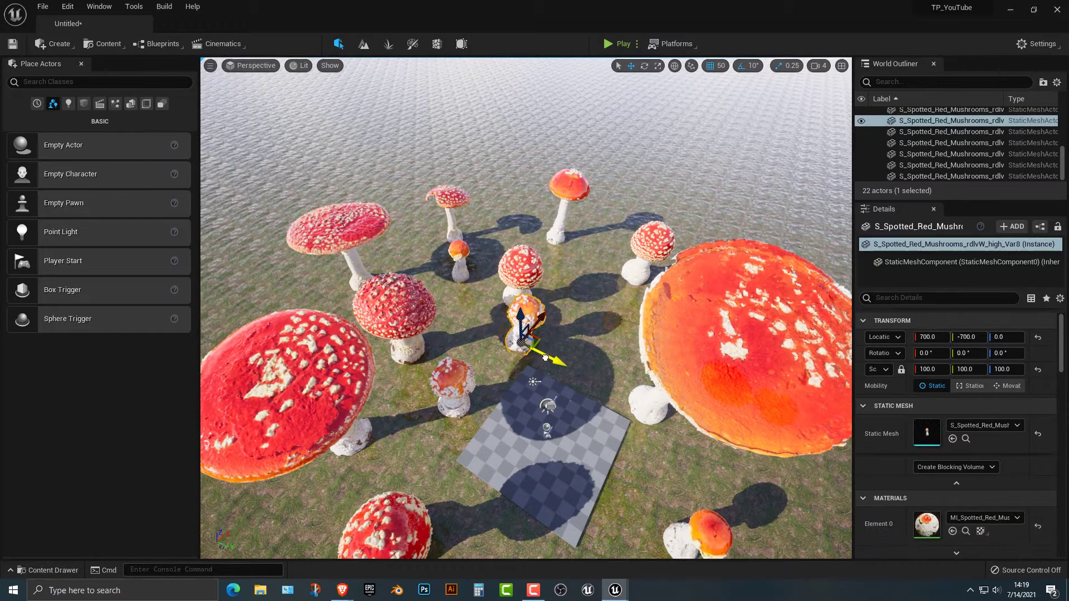
{"action": "left_click_drag", "start_coordinate": [546, 357], "coordinate": [632, 371]}
Play the level and run the character around the floor and the giant mushrooms to check their scale, ending the play session.
{"action": "left_click", "coordinate": [608, 43]}
{"action": "key", "text": "w"}
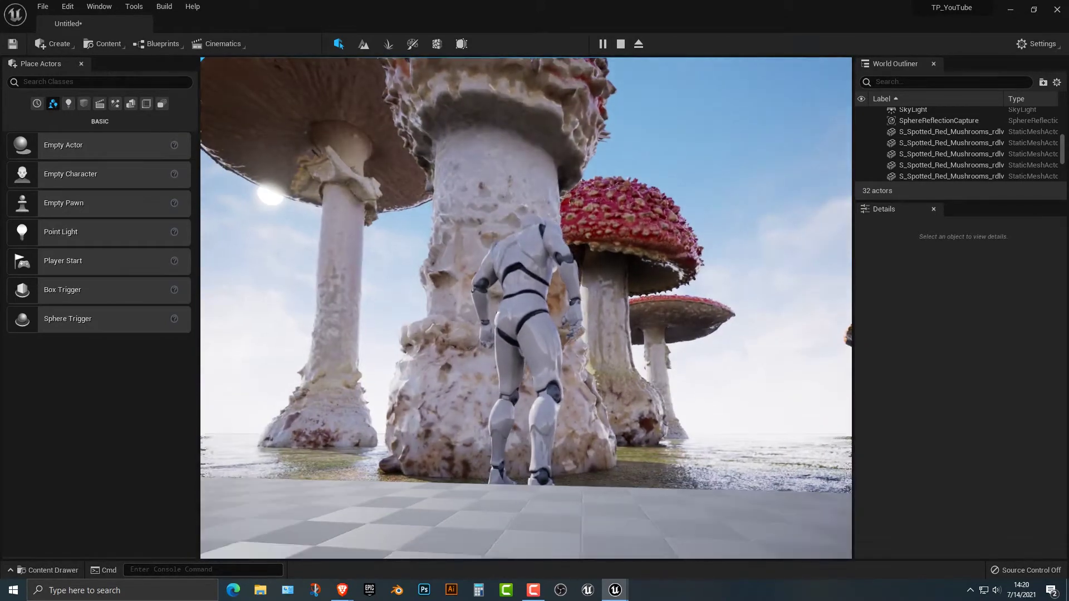
{"action": "key", "text": "w"}
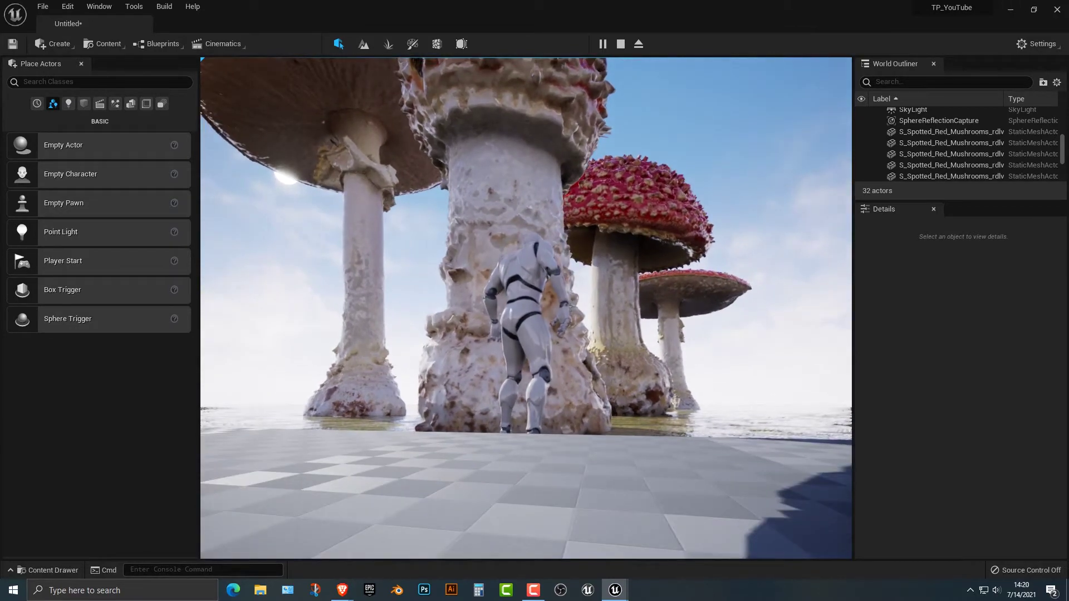
{"action": "key", "text": "w"}
{"action": "key", "text": "d"}
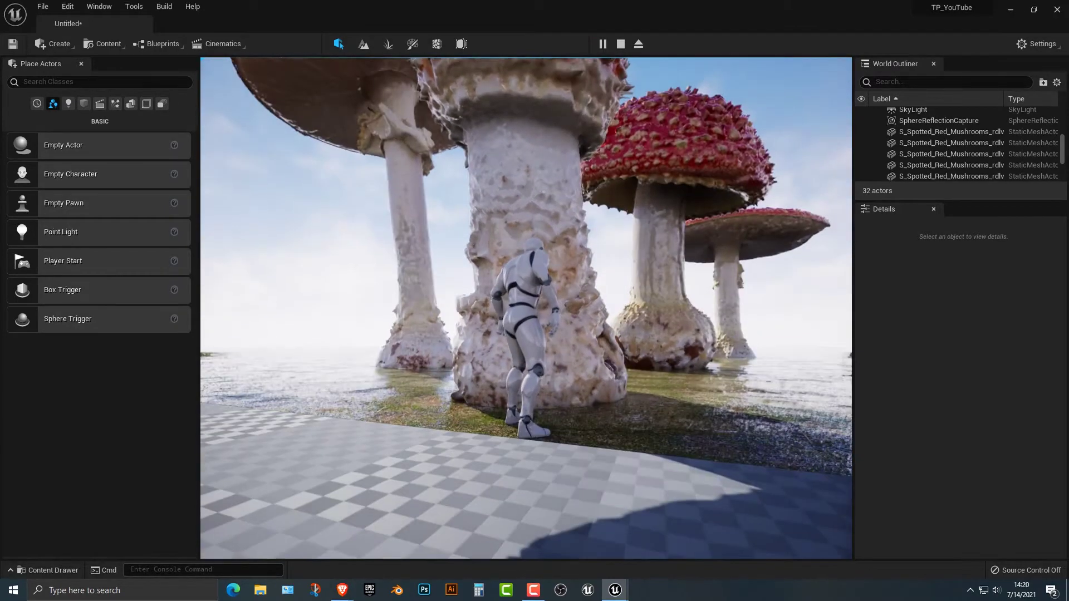
{"action": "key", "text": "w"}
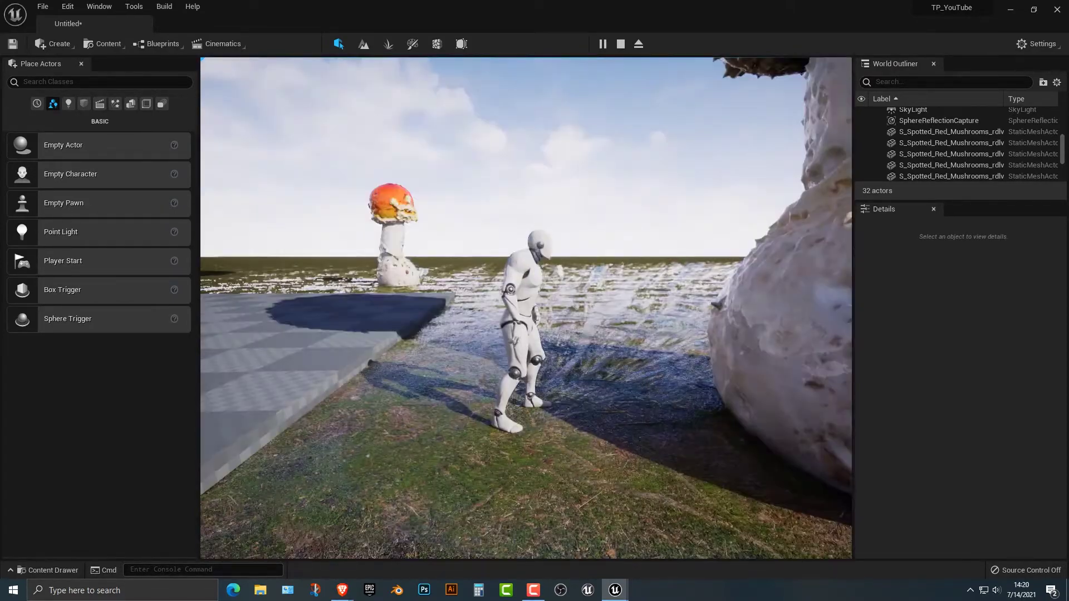
{"action": "key", "text": "w"}
{"action": "key", "text": "w"}
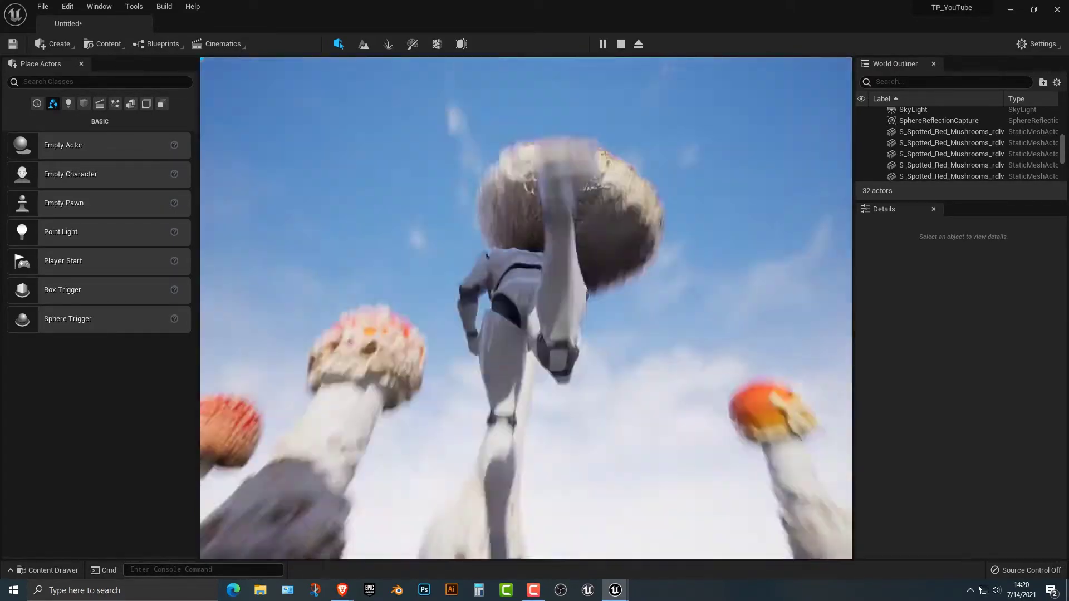
{"action": "key", "text": "s"}
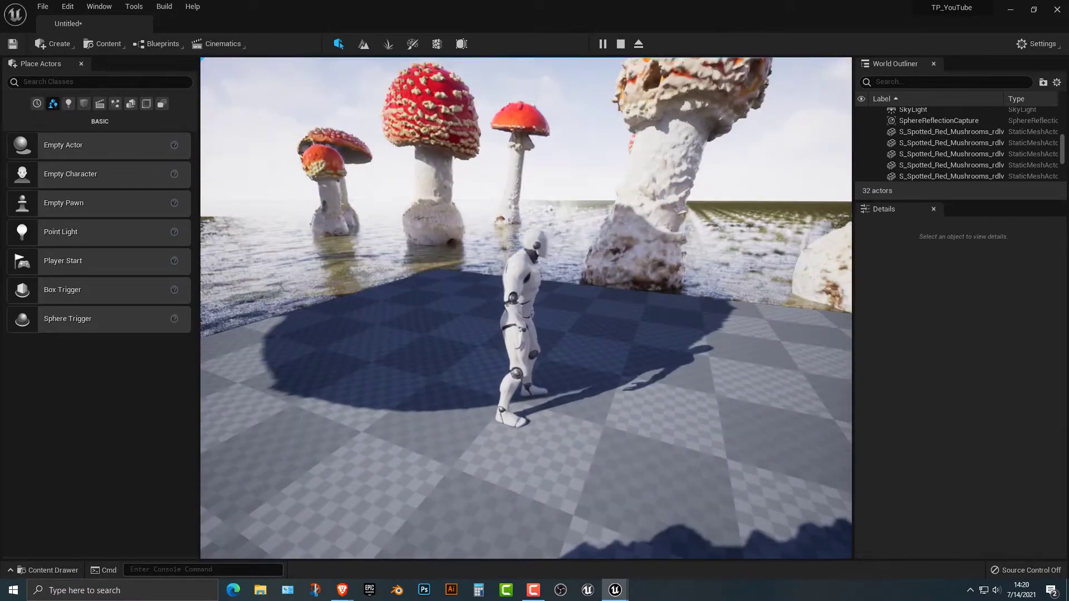
{"action": "key", "text": "Escape"}
Move the small Var12 mushroom closer to the floor, to about X 650, Y -1500.
{"action": "right_click_drag", "start_coordinate": [526, 308], "coordinate": [490, 395]}
{"action": "key", "text": "s"}
{"action": "key", "text": "s"}
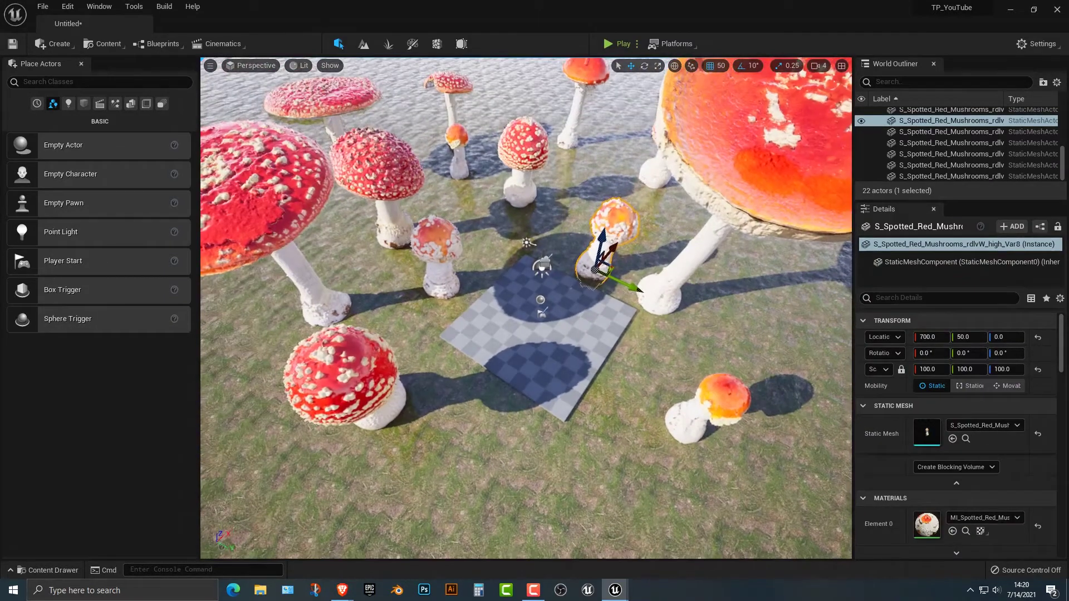
{"action": "left_click", "coordinate": [480, 167]}
{"action": "left_click", "coordinate": [454, 133]}
{"action": "left_click_drag", "start_coordinate": [486, 162], "coordinate": [478, 221]}
Scatter copies of the large Var18 mushroom around the floor, placing the last one at X 1000, Y -800.
{"action": "key", "text": "s"}
{"action": "right_click_drag", "start_coordinate": [477, 221], "coordinate": [477, 221]}
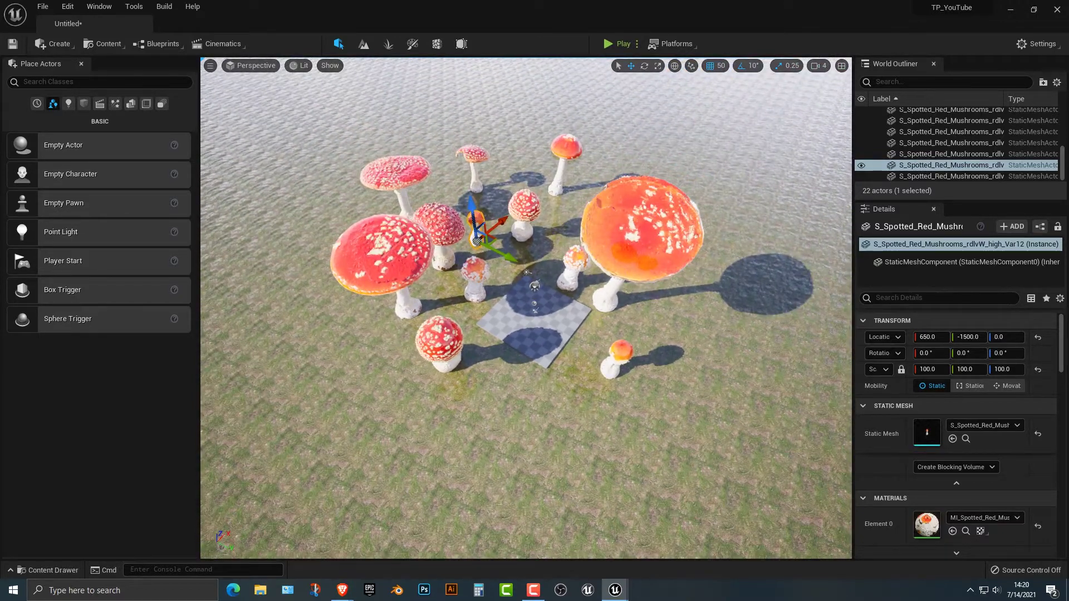
{"action": "left_click", "coordinate": [440, 341]}
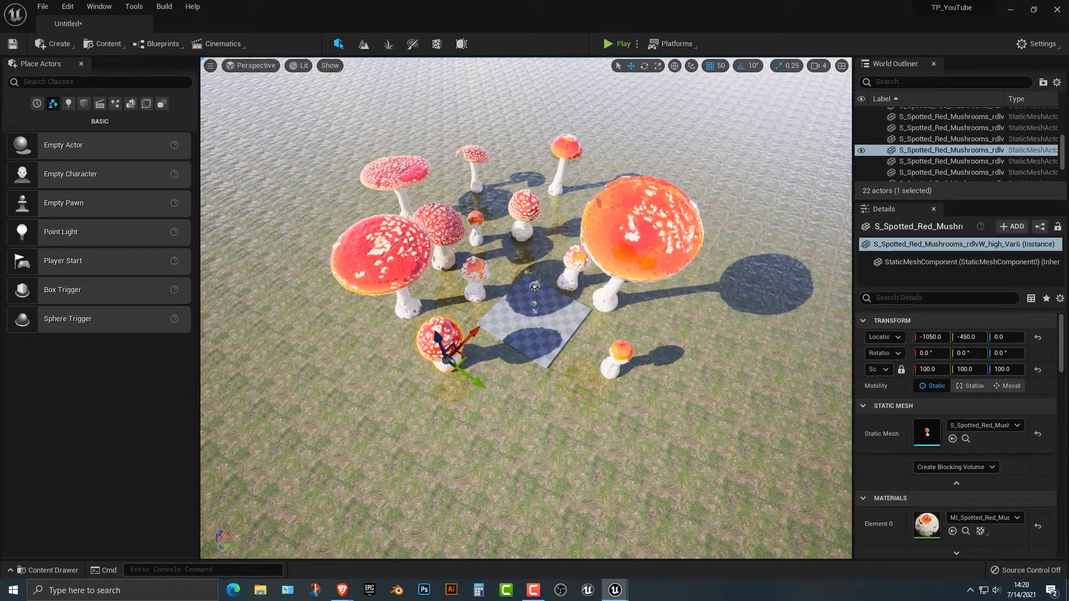
{"action": "left_click", "coordinate": [612, 281]}
{"action": "left_click_drag", "start_coordinate": [612, 281], "coordinate": [621, 218], "text": "alt"}
{"action": "left_click_drag", "start_coordinate": [598, 183], "coordinate": [569, 230], "text": "alt"}
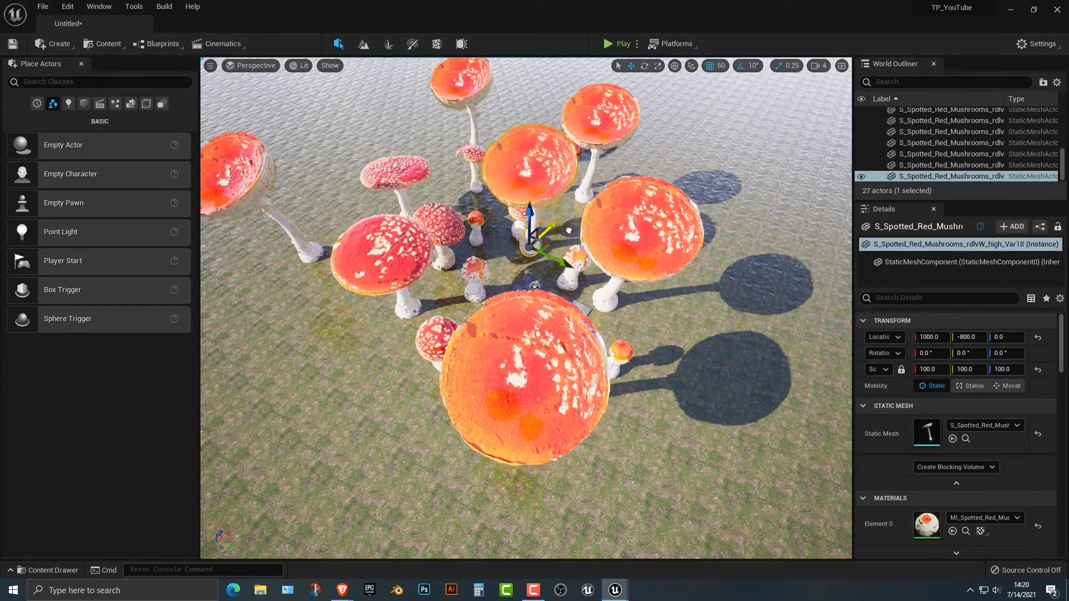
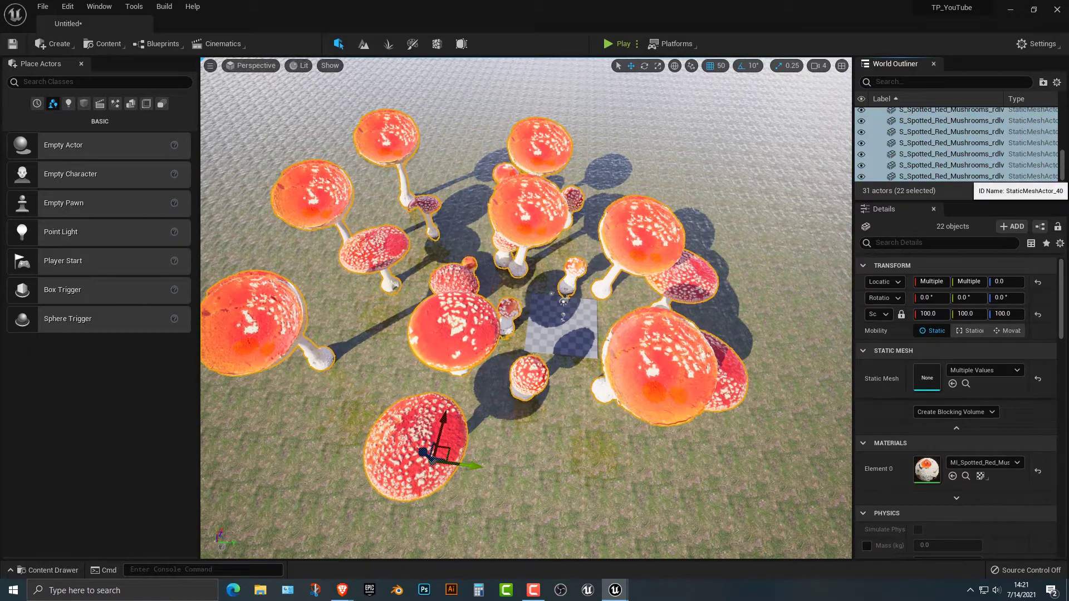
Group the 22 selected mushrooms into one group actor, undoing the stray move of the group.
{"action": "right_click", "coordinate": [868, 176]}
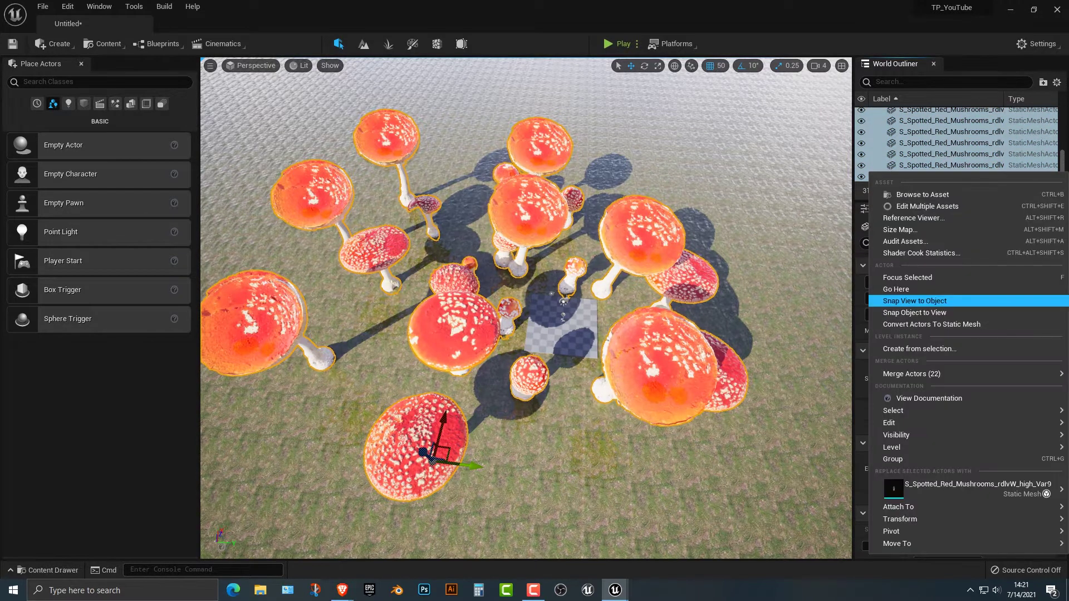
{"action": "left_click", "coordinate": [896, 459]}
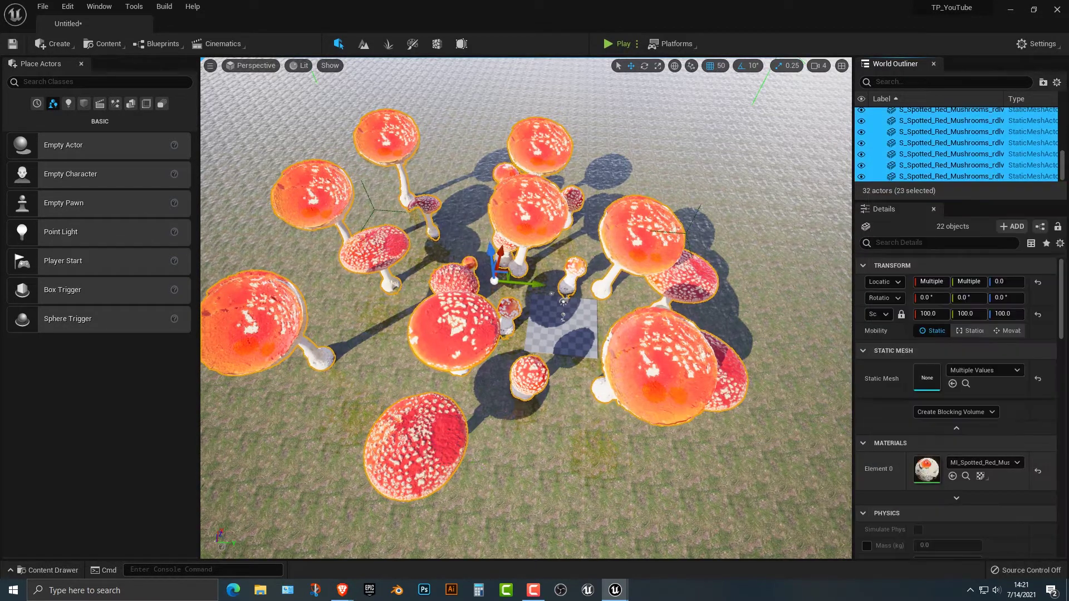
{"action": "left_click_drag", "start_coordinate": [529, 285], "coordinate": [551, 286]}
{"action": "key", "text": "ctrl+z"}
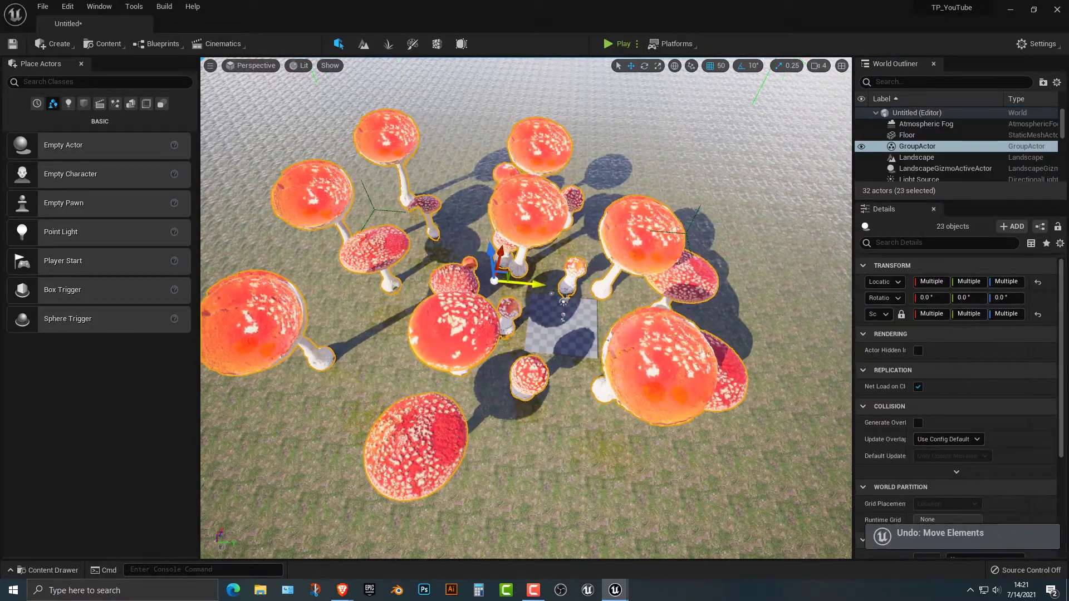
Place a copy of the mushroom group beside the original along the Y axis and rotate it 100° about the vertical axis.
{"action": "scroll", "coordinate": [562, 301], "scroll_direction": "down", "scroll_amount": 6}
{"action": "scroll", "coordinate": [551, 304], "scroll_direction": "down", "scroll_amount": 1}
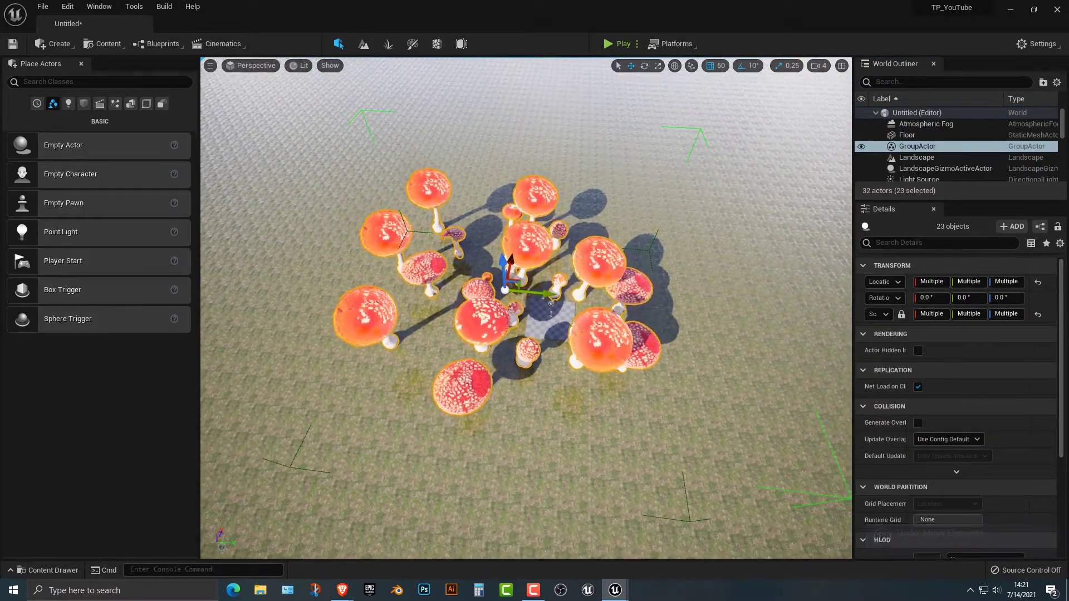
{"action": "left_click_drag", "start_coordinate": [552, 293], "coordinate": [848, 310], "text": "alt"}
{"action": "scroll", "coordinate": [556, 312], "scroll_direction": "down", "scroll_amount": 1}
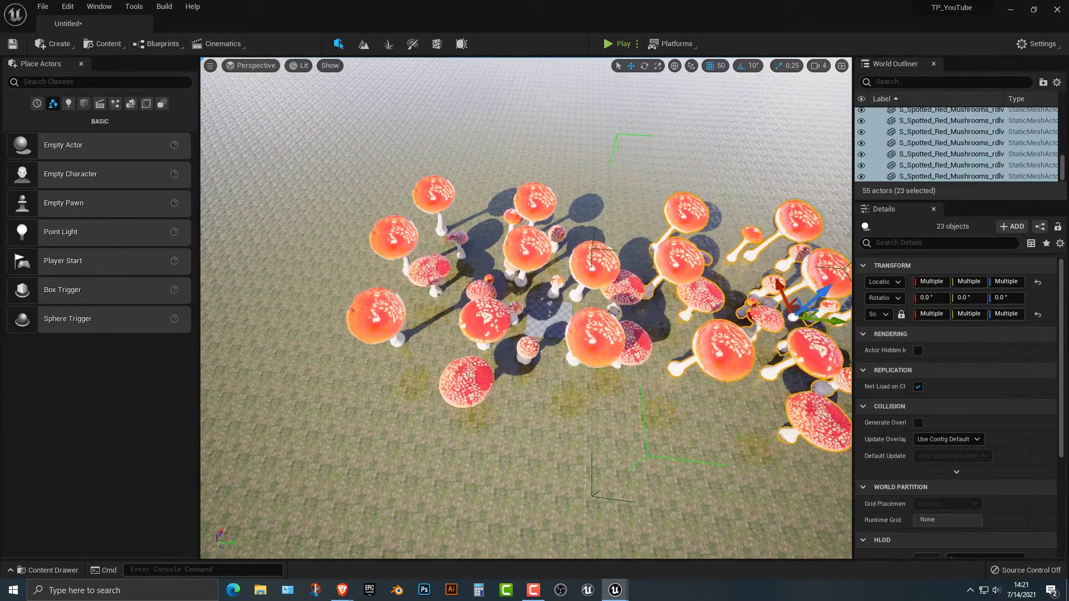
{"action": "key", "text": "f"}
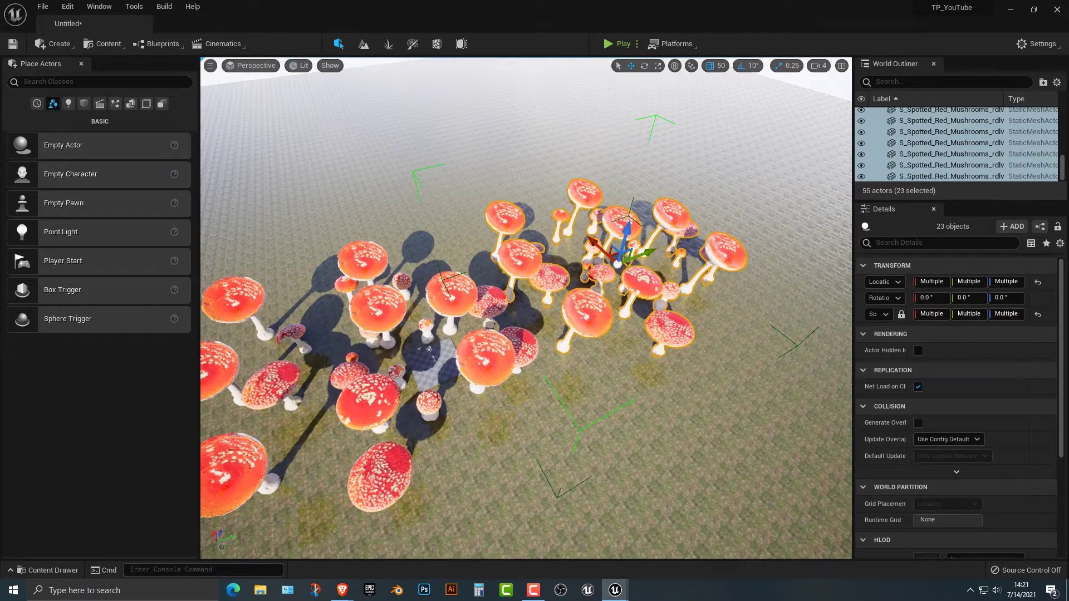
{"action": "key", "text": "e"}
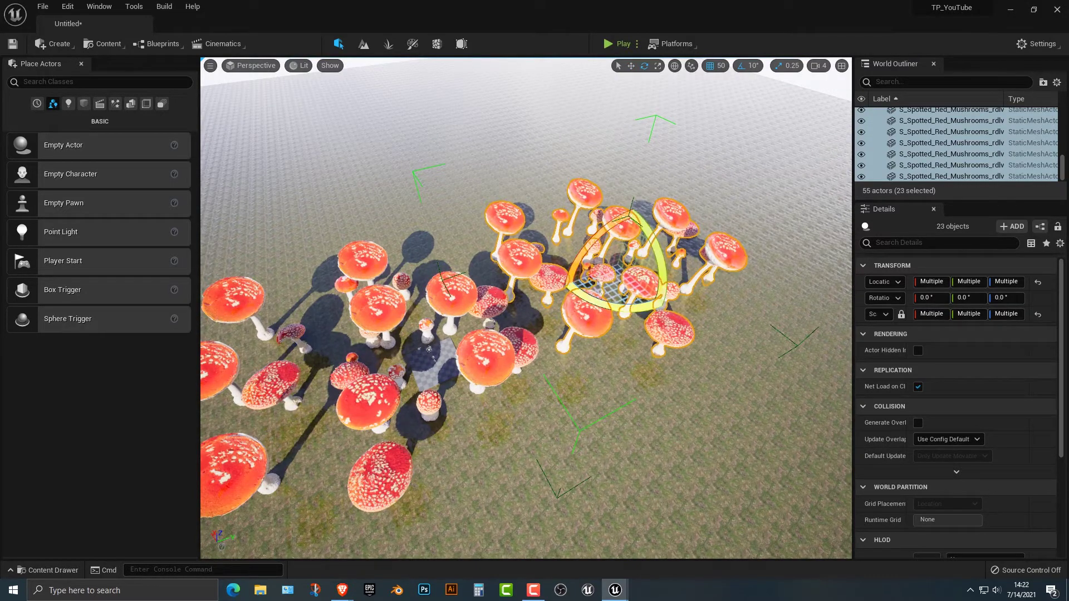
{"action": "left_click_drag", "start_coordinate": [615, 306], "coordinate": [556, 294]}
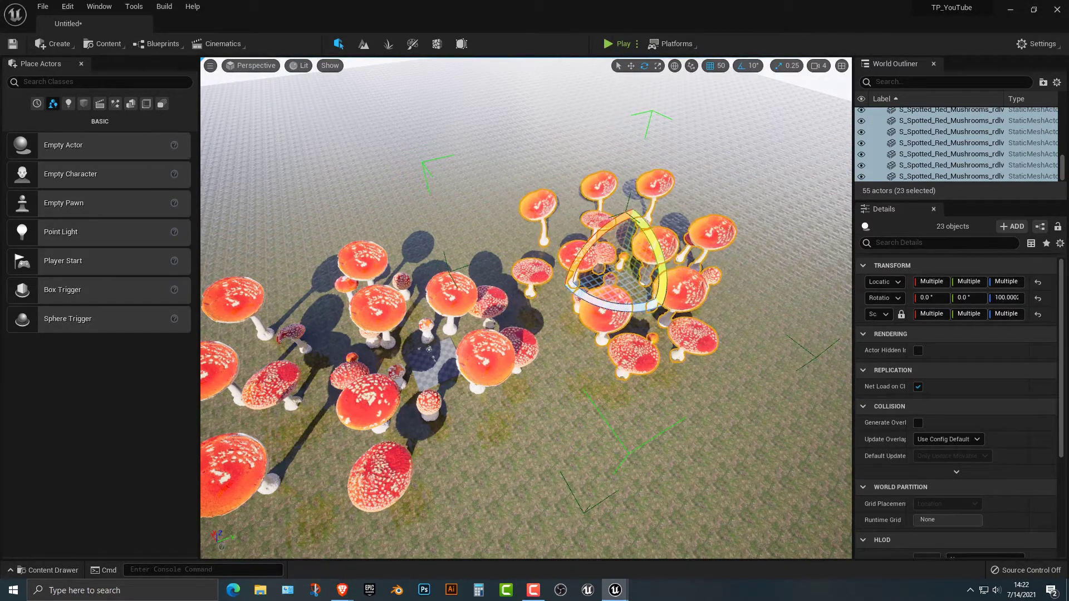
Place two more copies of the rotated group behind the existing groups and rotate the last copy about the vertical axis.
{"action": "key", "text": "w"}
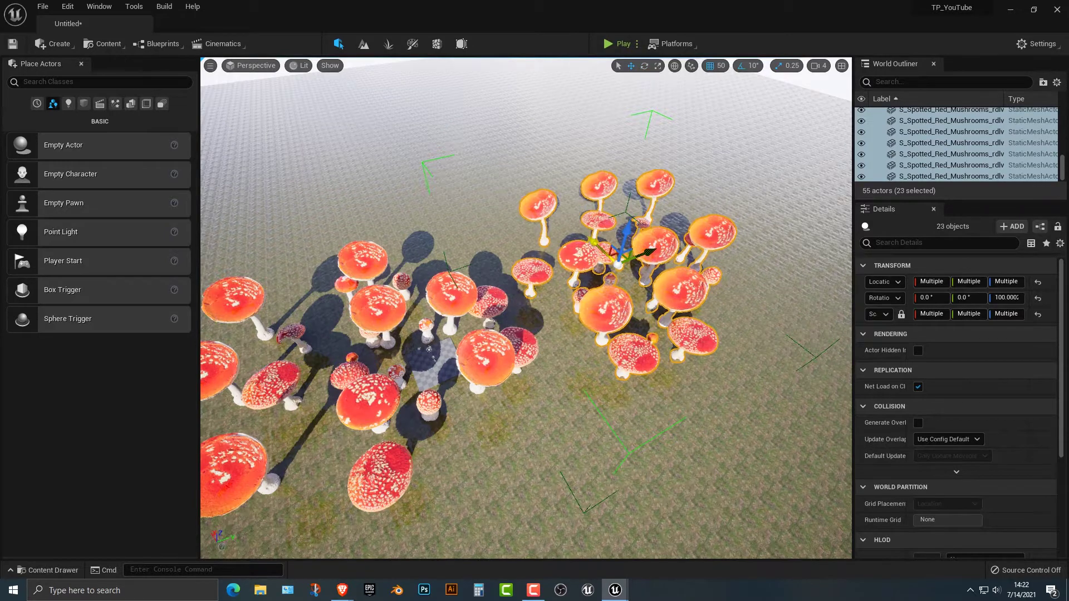
{"action": "left_click_drag", "start_coordinate": [618, 263], "coordinate": [323, 220], "text": "alt"}
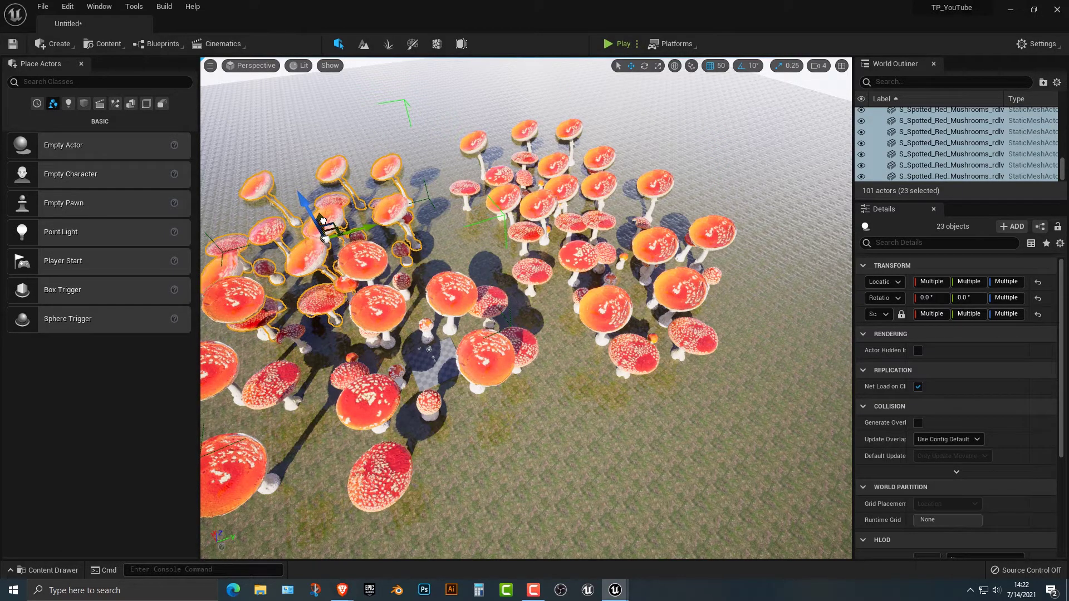
{"action": "key", "text": "e"}
{"action": "left_click_drag", "start_coordinate": [356, 243], "coordinate": [385, 185]}
{"action": "key", "text": "w"}
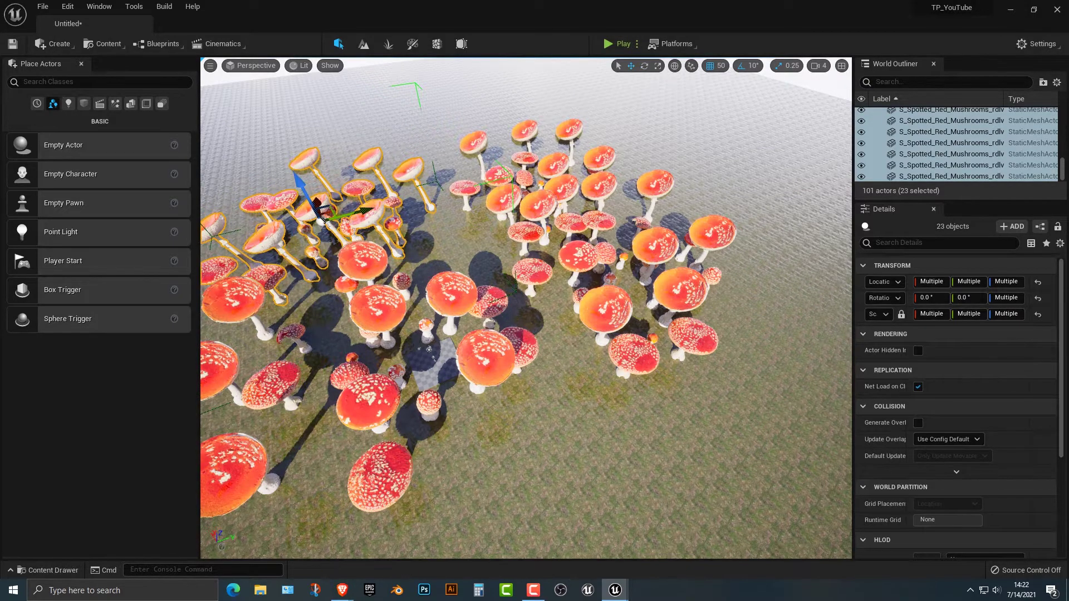
{"action": "left_click_drag", "start_coordinate": [322, 206], "coordinate": [619, 411], "text": "alt"}
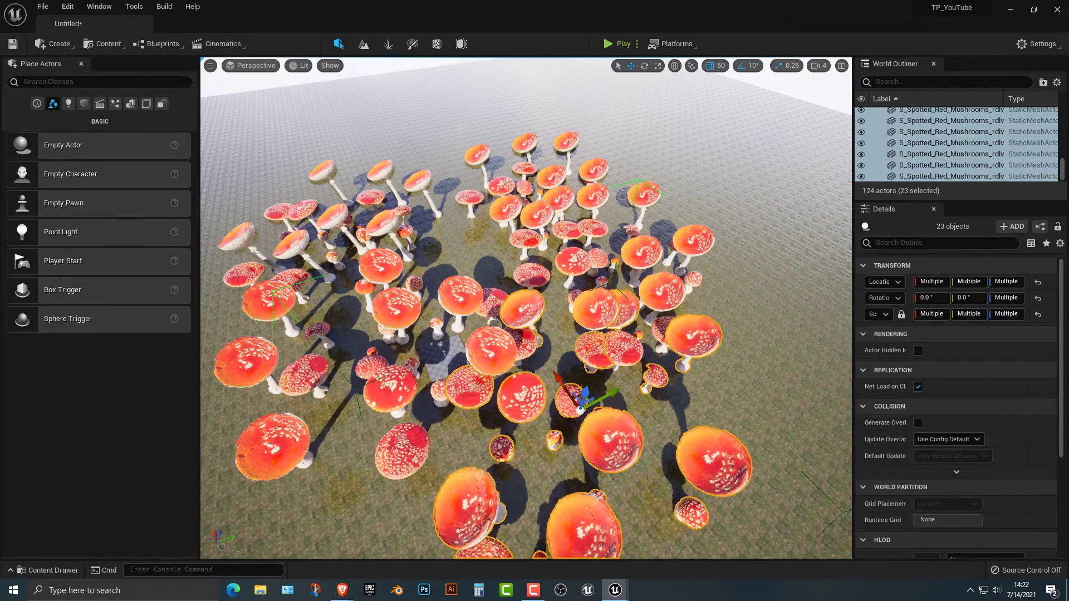
{"action": "key", "text": "ctrl+z"}
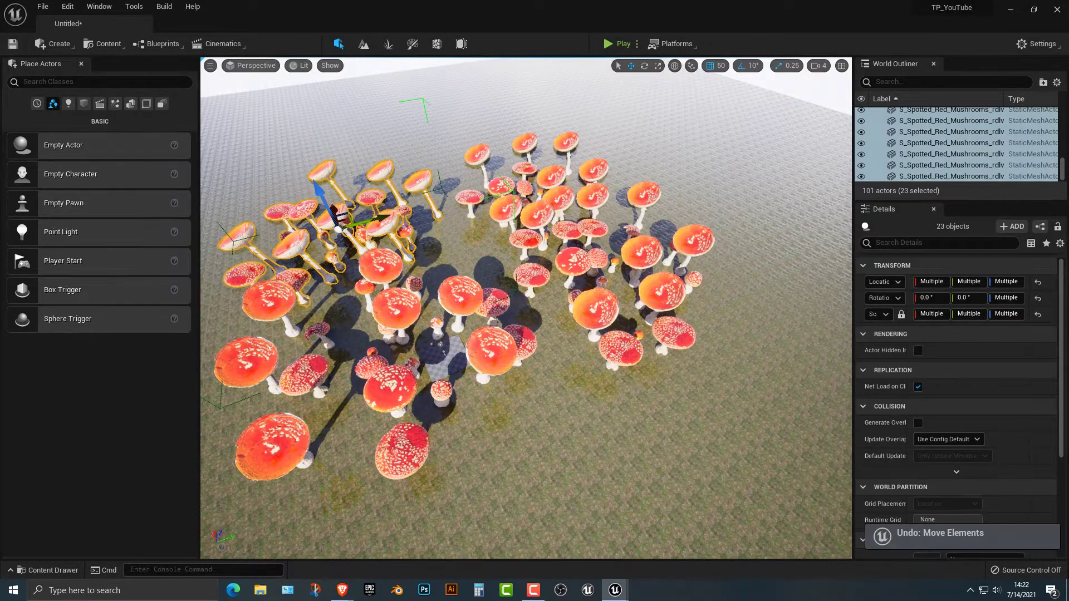
Play the level to view the mushroom forest from the character's perspective, ending the play session.
{"action": "left_click", "coordinate": [617, 46]}
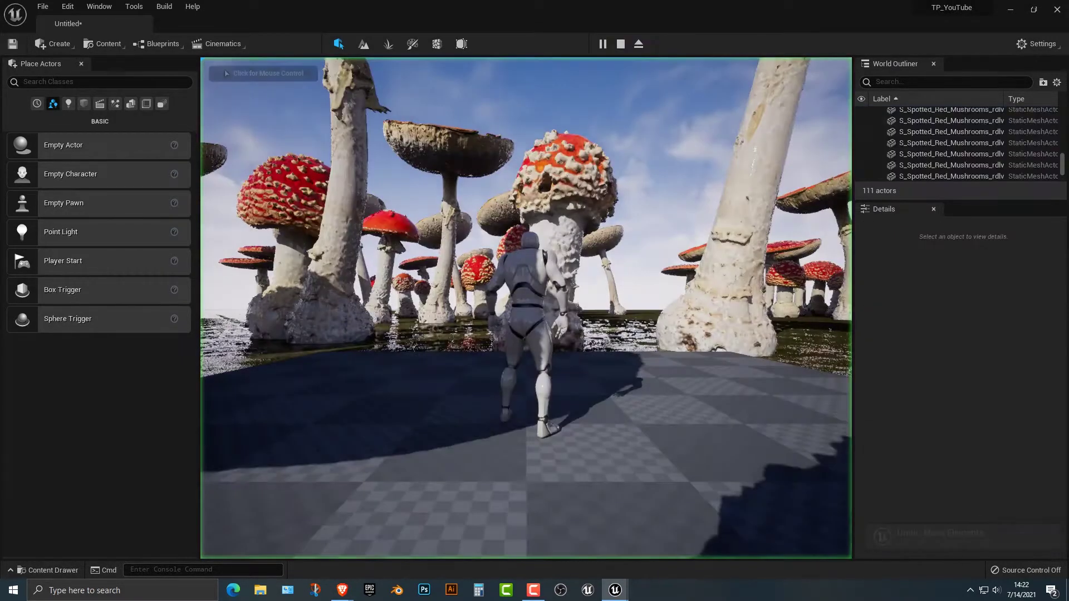
{"action": "key", "text": "w"}
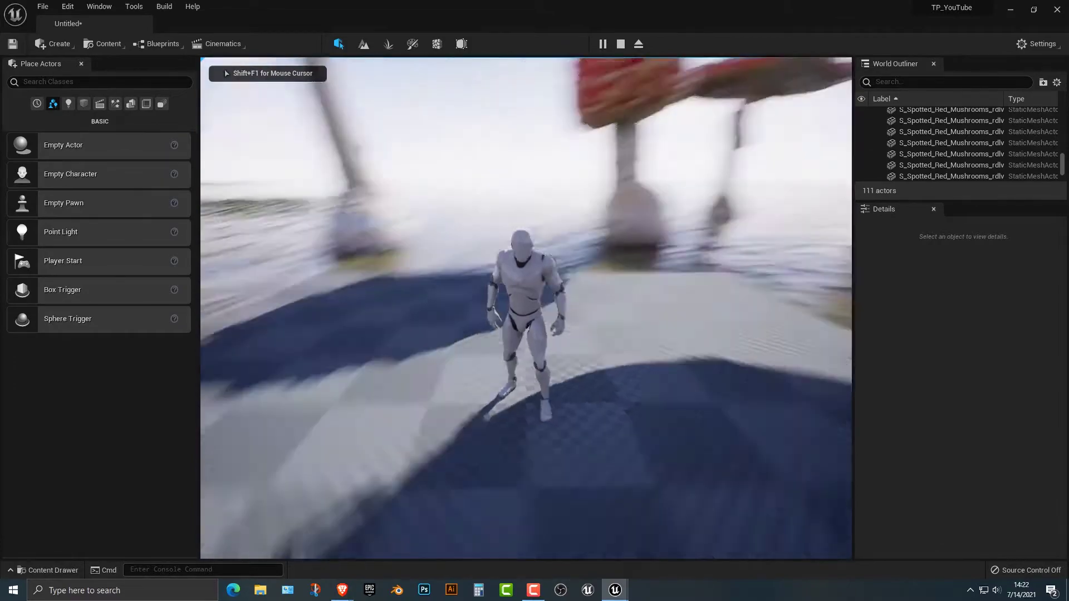
{"action": "key", "text": "Escape"}
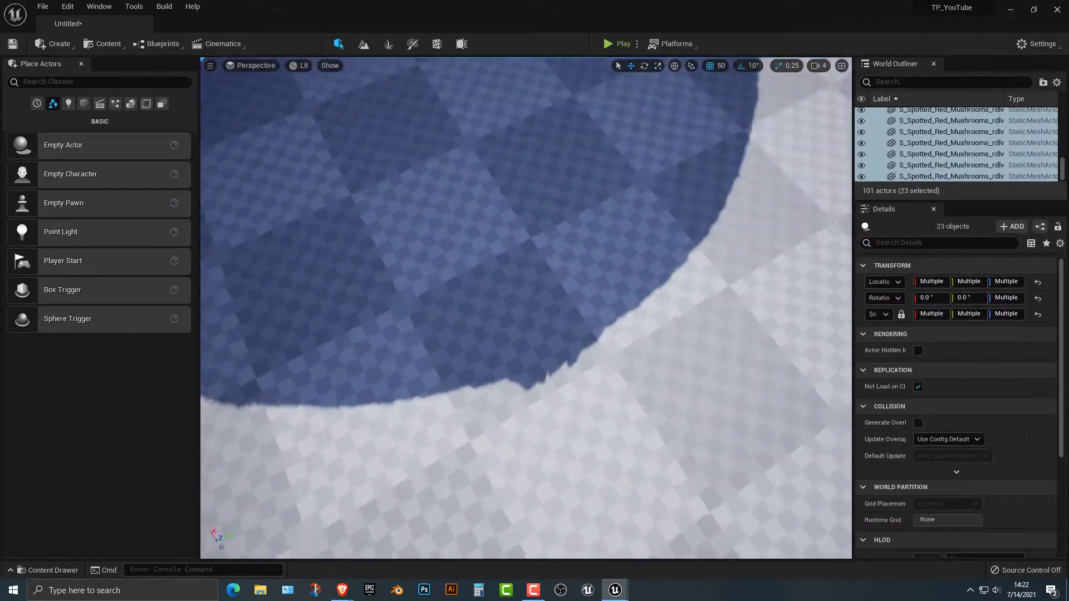
Move the mushroom group beside the original one slightly closer to the checkered floor.
{"action": "key", "text": "s"}
{"action": "mouse_move", "coordinate": [526, 308]}
{"action": "right_mouse_down"}
{"action": "mouse_move", "coordinate": [467, 257]}
{"action": "mouse_move", "coordinate": [537, 298]}
{"action": "right_mouse_up"}
{"action": "key", "text": "e"}
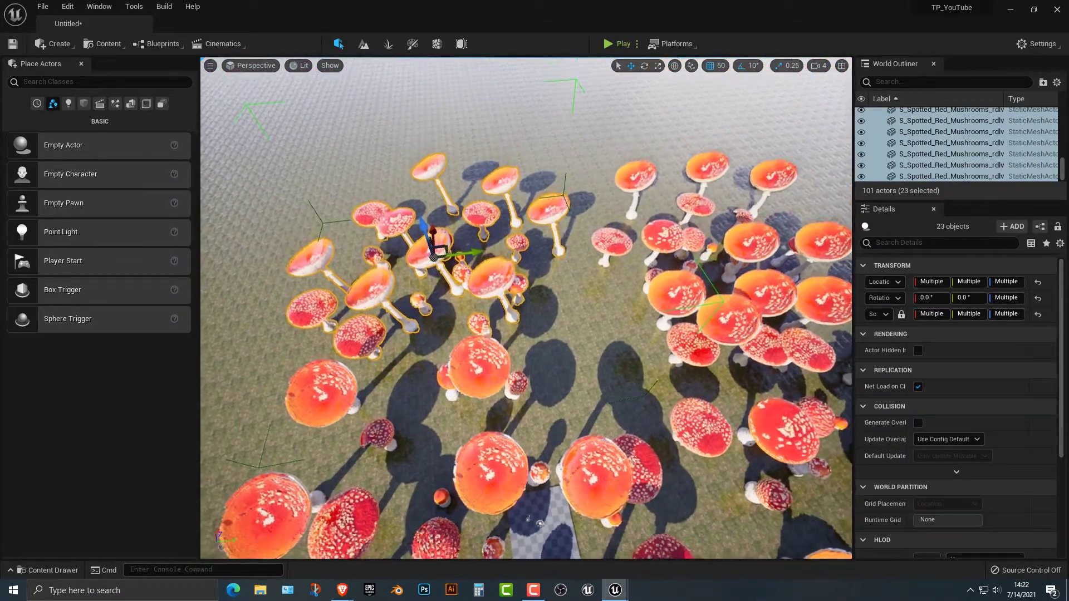
{"action": "left_click", "coordinate": [538, 298]}
{"action": "left_click", "coordinate": [782, 432]}
{"action": "key", "text": "s"}
{"action": "right_click_drag", "start_coordinate": [782, 432], "coordinate": [782, 431]}
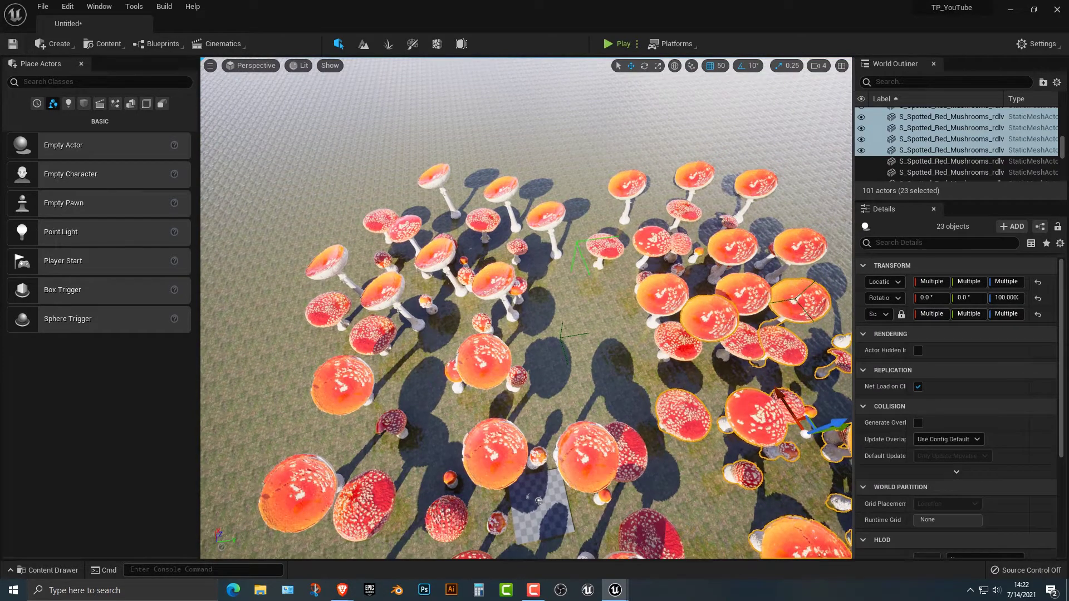
{"action": "left_click_drag", "start_coordinate": [842, 428], "coordinate": [810, 430]}
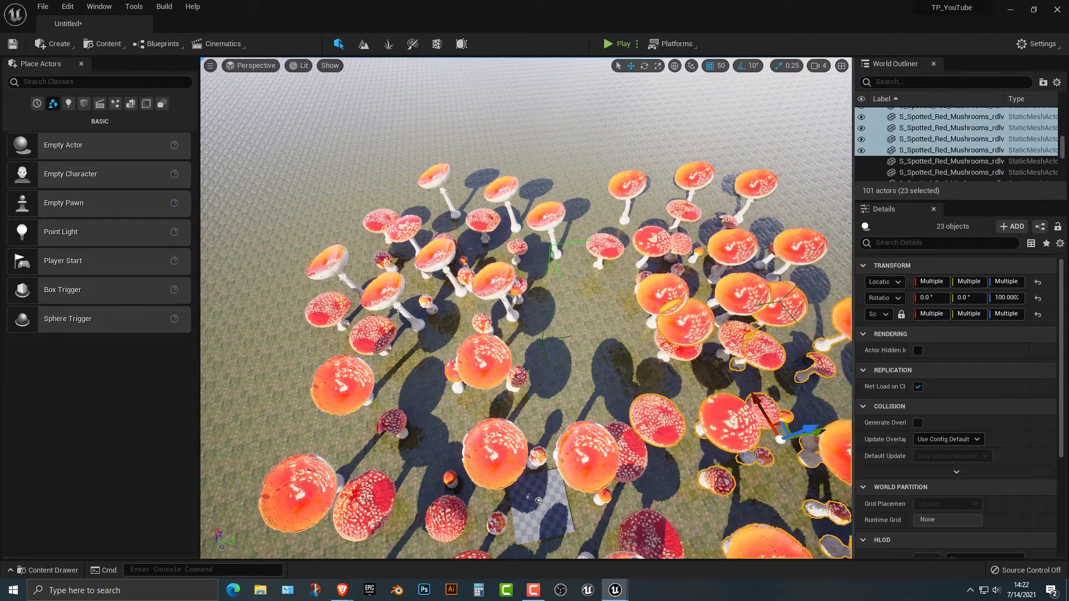
Place a copy of the rear mushroom group at the opposite end of the back row, on the empty ground.
{"action": "left_click", "coordinate": [730, 245]}
{"action": "left_click_drag", "start_coordinate": [739, 253], "coordinate": [236, 287]}
{"action": "scroll", "coordinate": [526, 308], "scroll_direction": "down", "scroll_amount": 2}
{"action": "key", "text": "e"}
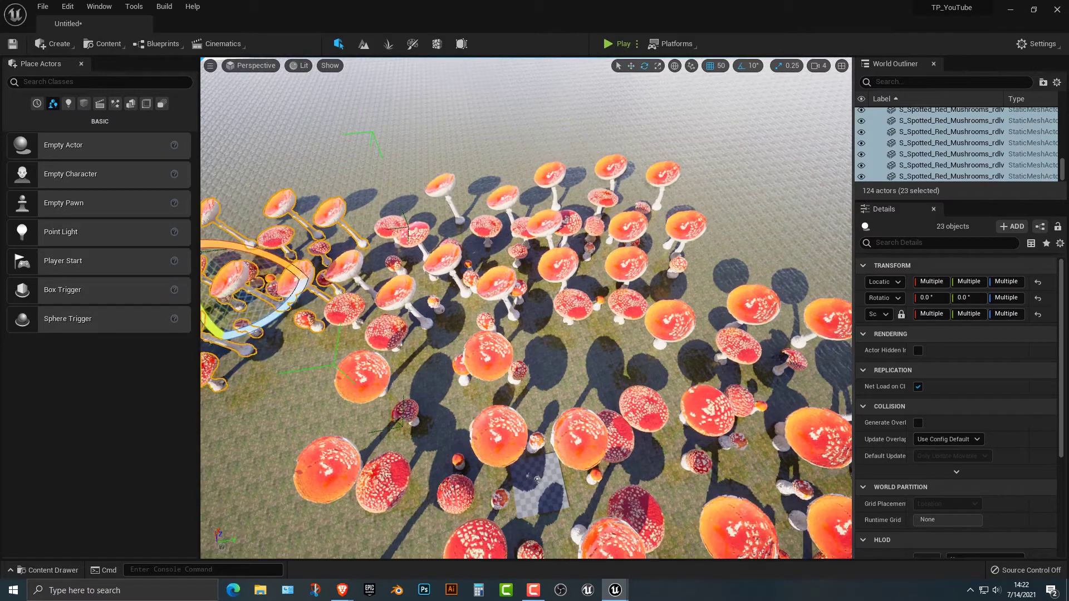
{"action": "right_click_drag", "start_coordinate": [525, 308], "coordinate": [429, 336]}
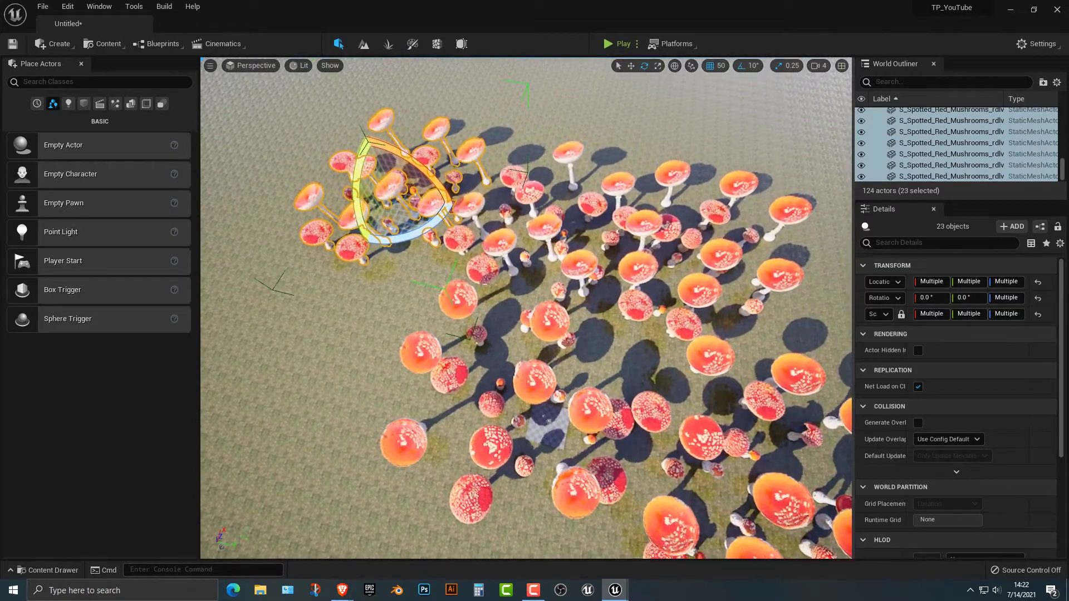
Place three copies of the original mushroom group around the floor to fill the empty ground on its open side.
{"action": "left_click", "coordinate": [548, 421]}
{"action": "key", "text": "w"}
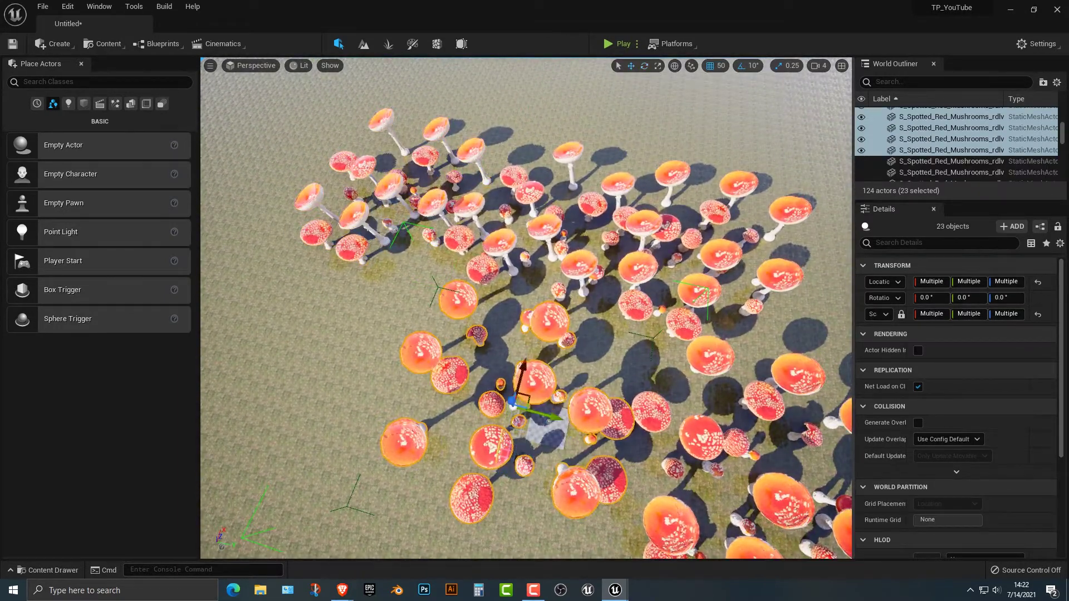
{"action": "left_click_drag", "start_coordinate": [554, 416], "coordinate": [313, 398], "text": "alt"}
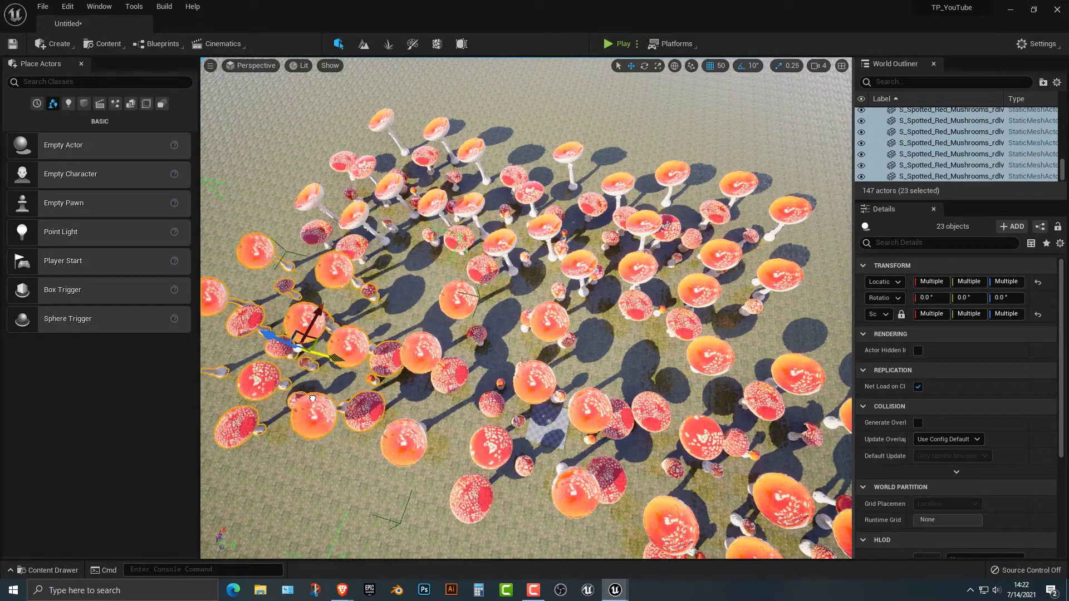
{"action": "left_click_drag", "start_coordinate": [310, 338], "coordinate": [209, 528], "text": "alt"}
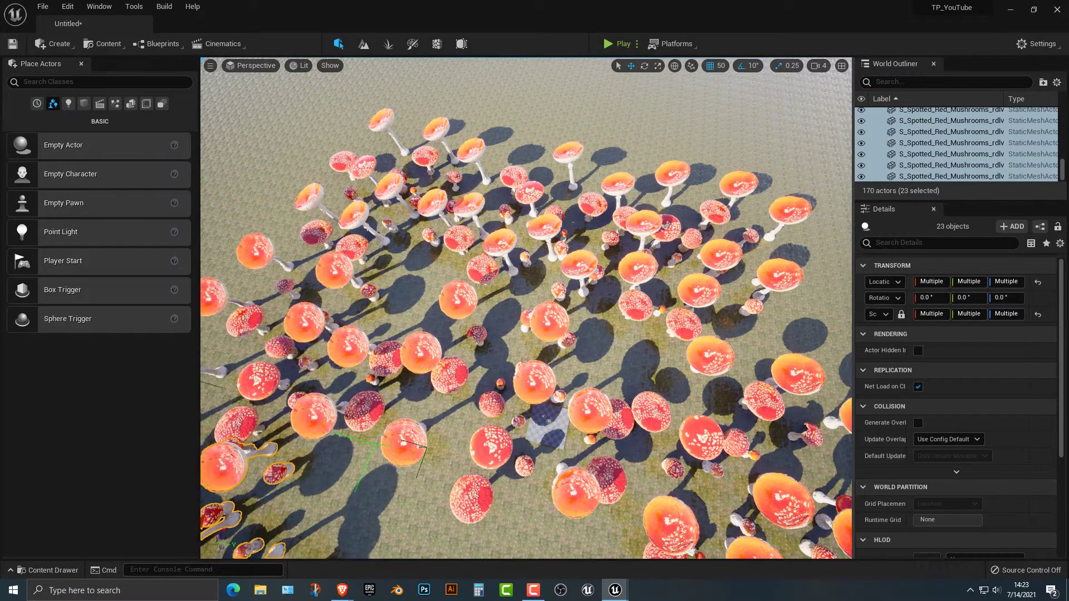
{"action": "scroll", "coordinate": [525, 308], "scroll_direction": "down", "scroll_amount": 3}
{"action": "right_click_drag", "start_coordinate": [526, 308], "coordinate": [390, 284]}
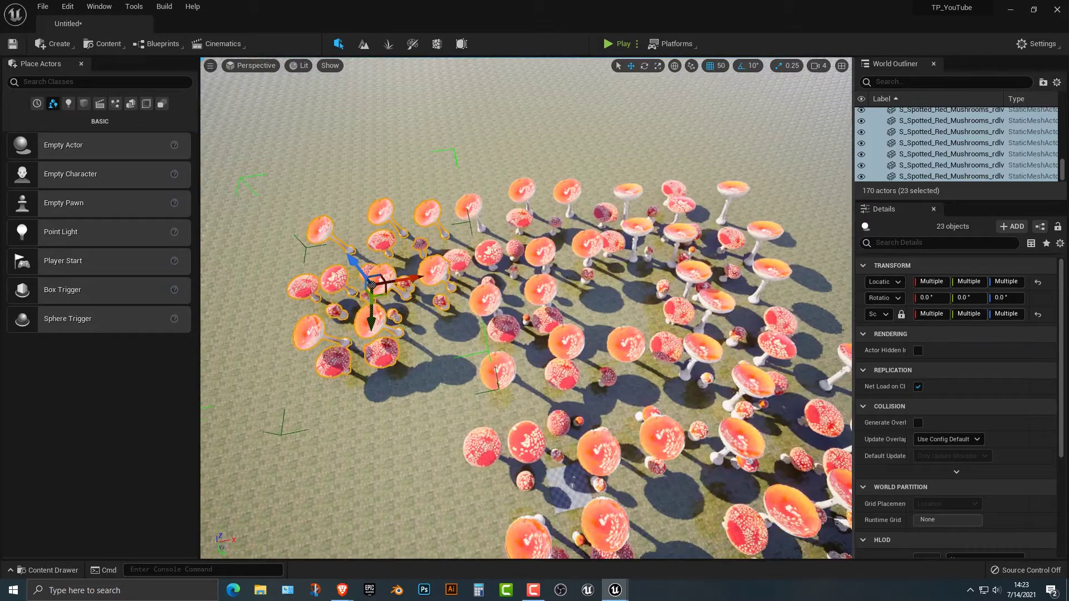
{"action": "left_click_drag", "start_coordinate": [371, 285], "coordinate": [370, 511], "text": "alt"}
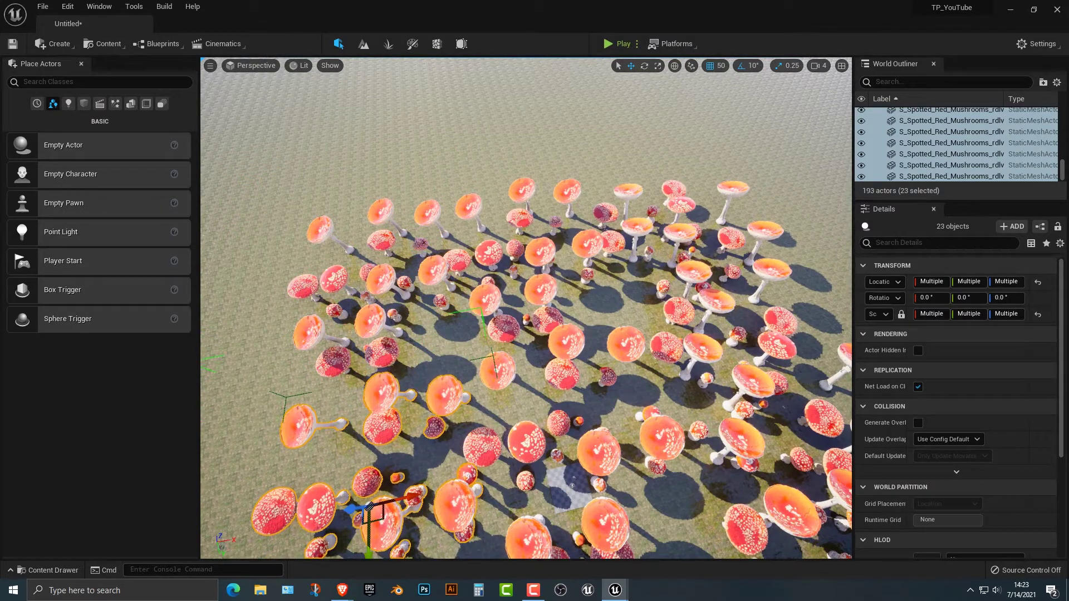
Ungroup the mushroom group at the far rear corner of the forest.
{"action": "left_click_drag", "start_coordinate": [526, 308], "coordinate": [735, 378], "text": "alt"}
{"action": "right_click_drag", "start_coordinate": [526, 308], "coordinate": [495, 299]}
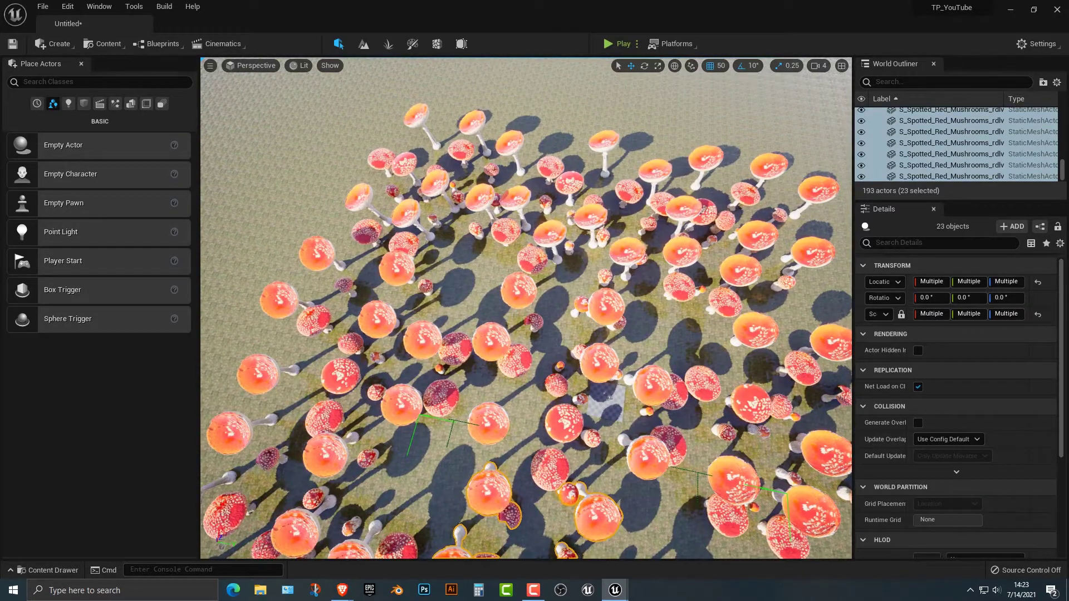
{"action": "left_click", "coordinate": [610, 398]}
{"action": "key", "text": "ctrl+z"}
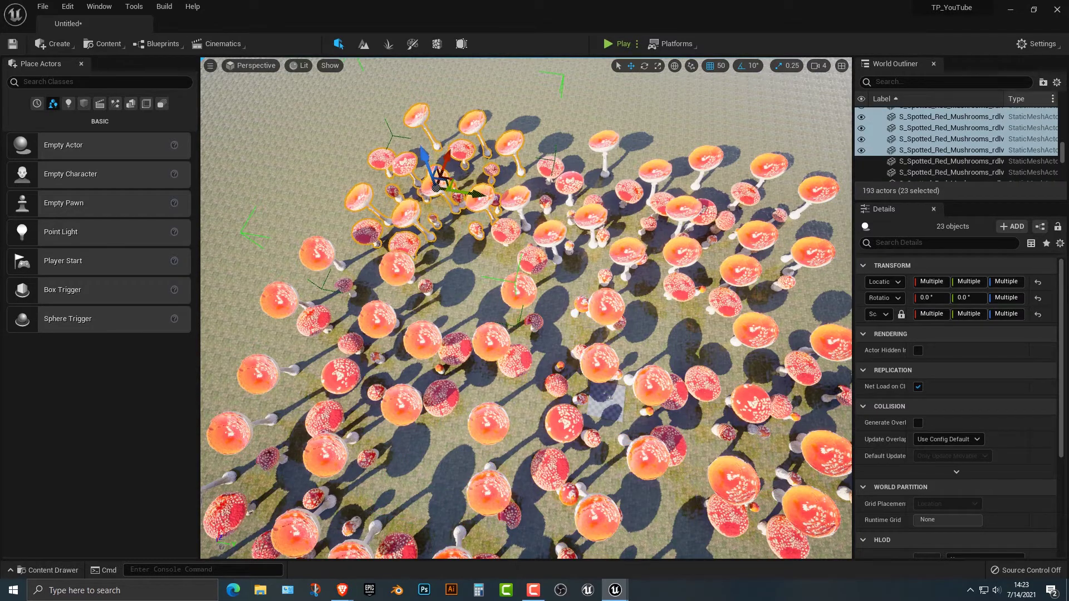
{"action": "right_click", "coordinate": [869, 127]}
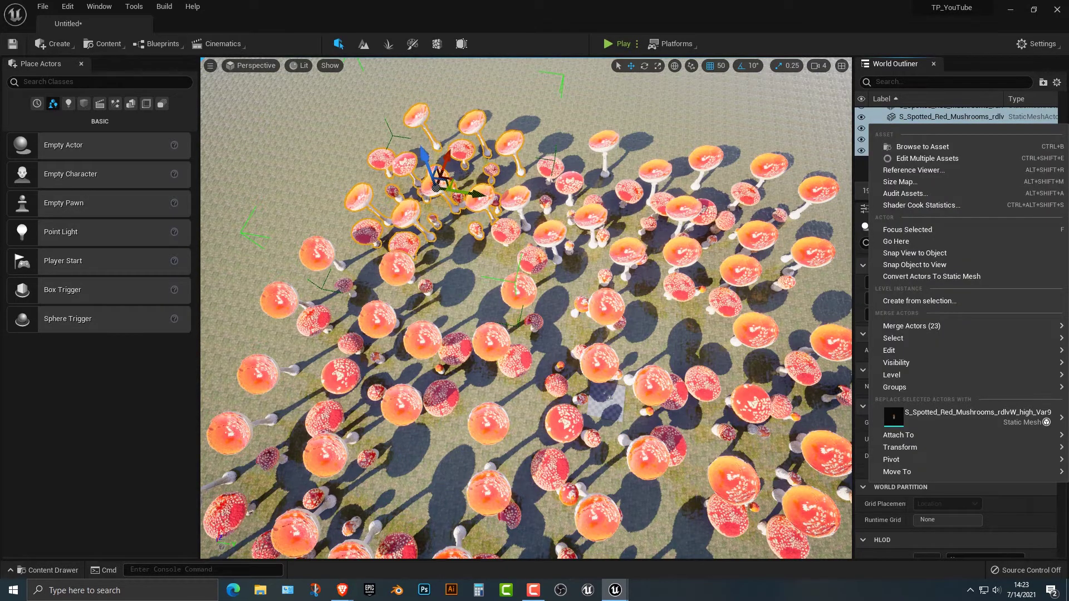
{"action": "mouse_move", "coordinate": [913, 387]}
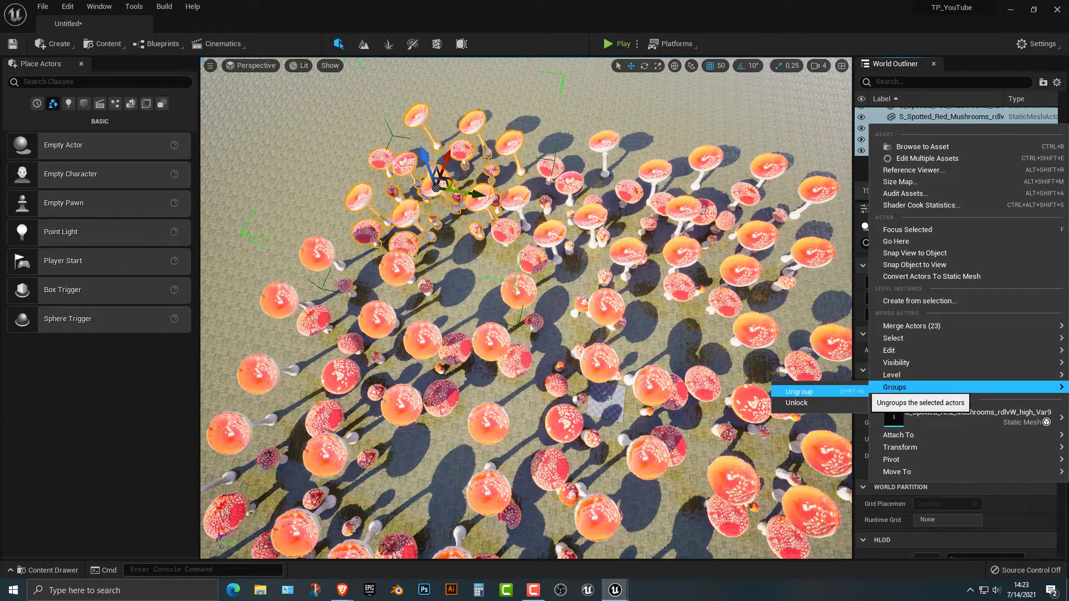
{"action": "left_click", "coordinate": [840, 391]}
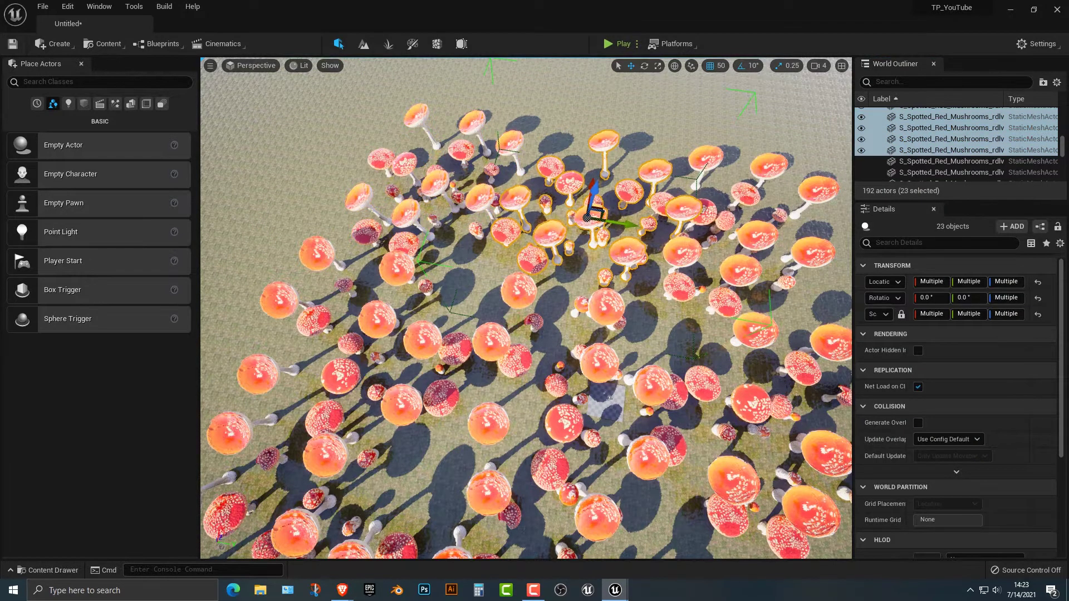
Duplicate one single tall mushroom into the bare patches along the forest's left part and its near edge.
{"action": "left_click", "coordinate": [437, 183]}
{"action": "left_click_drag", "start_coordinate": [464, 182], "coordinate": [445, 240], "text": "alt"}
{"action": "left_click_drag", "start_coordinate": [465, 276], "coordinate": [504, 283], "text": "alt"}
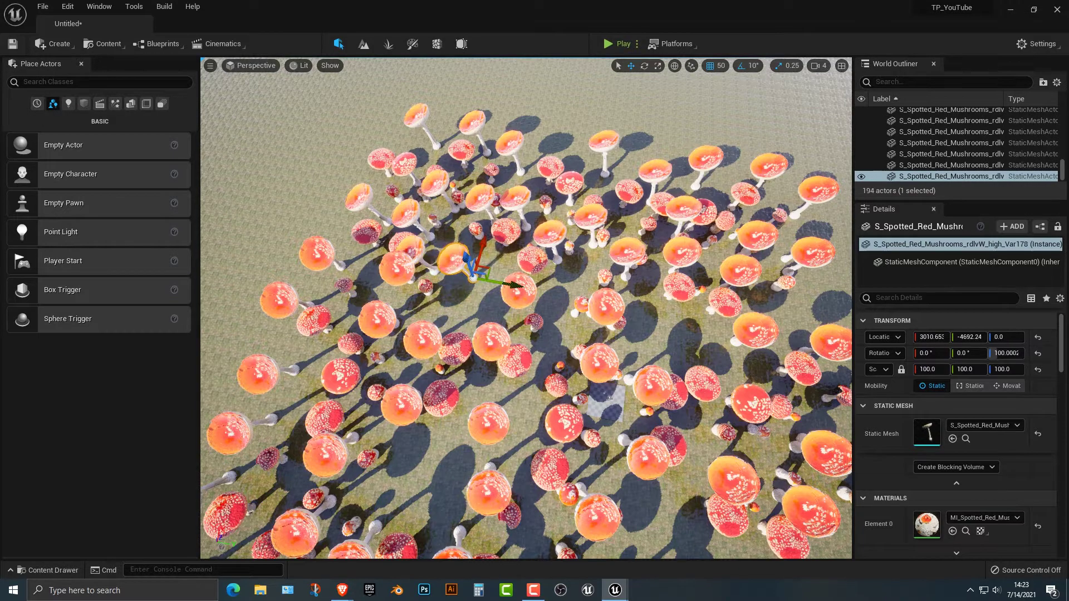
{"action": "left_click_drag", "start_coordinate": [482, 245], "coordinate": [430, 432], "text": "alt"}
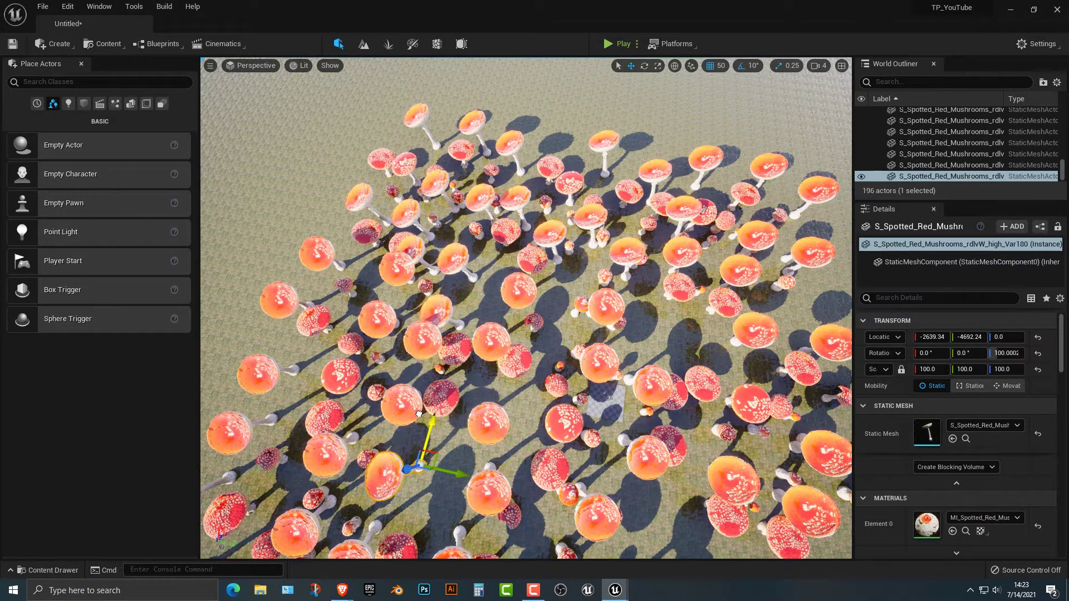
{"action": "left_click_drag", "start_coordinate": [462, 475], "coordinate": [713, 533], "text": "alt"}
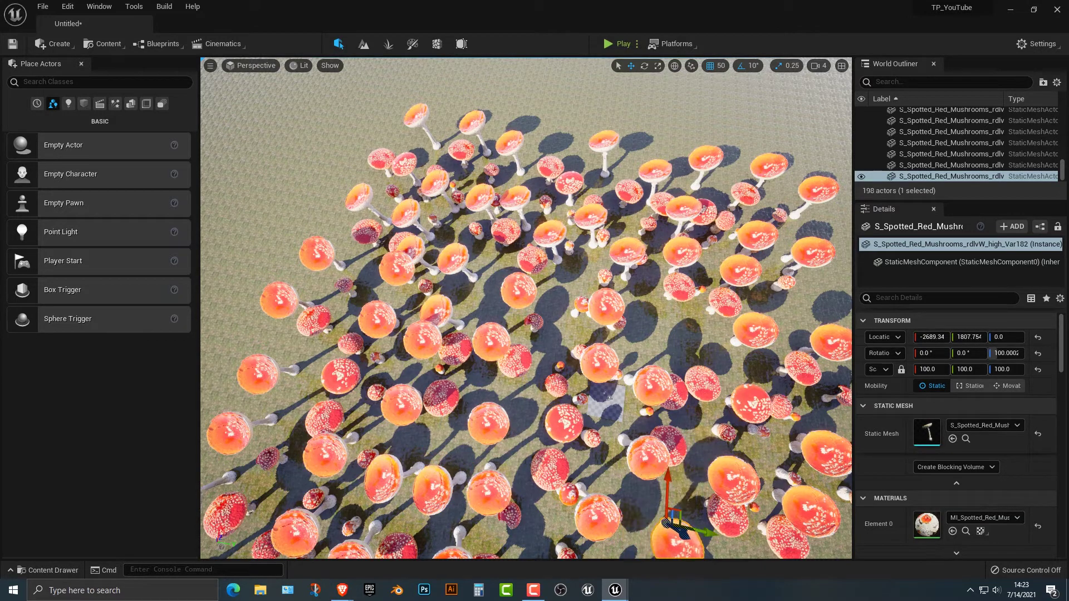
Place three more copies of the single tall mushroom in the gap just behind the checkered floor.
{"action": "left_click_drag", "start_coordinate": [666, 490], "coordinate": [657, 319], "text": "alt"}
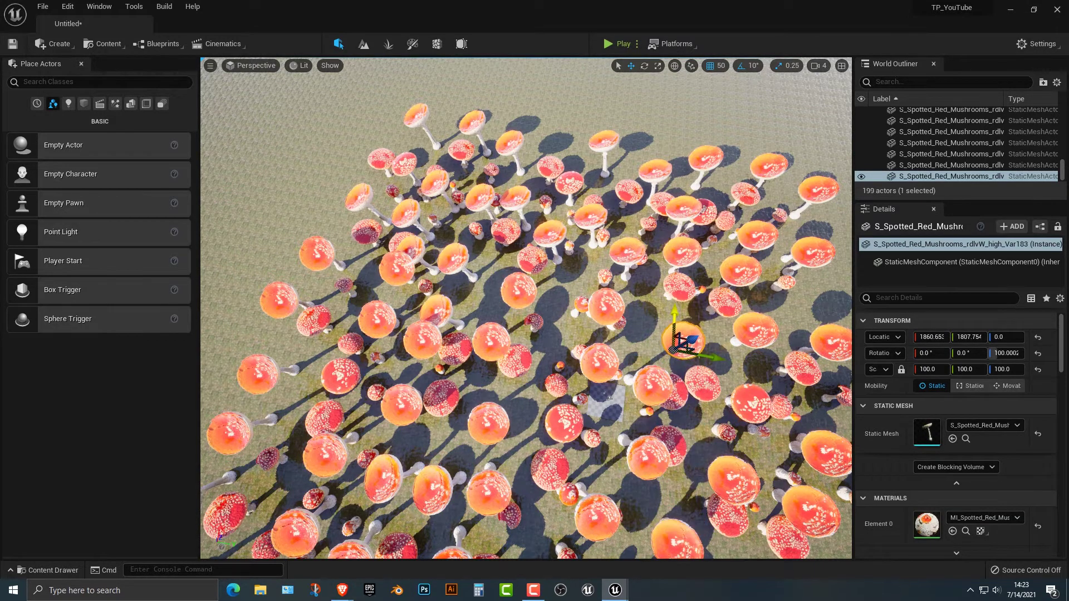
{"action": "left_click_drag", "start_coordinate": [710, 356], "coordinate": [675, 347], "text": "alt"}
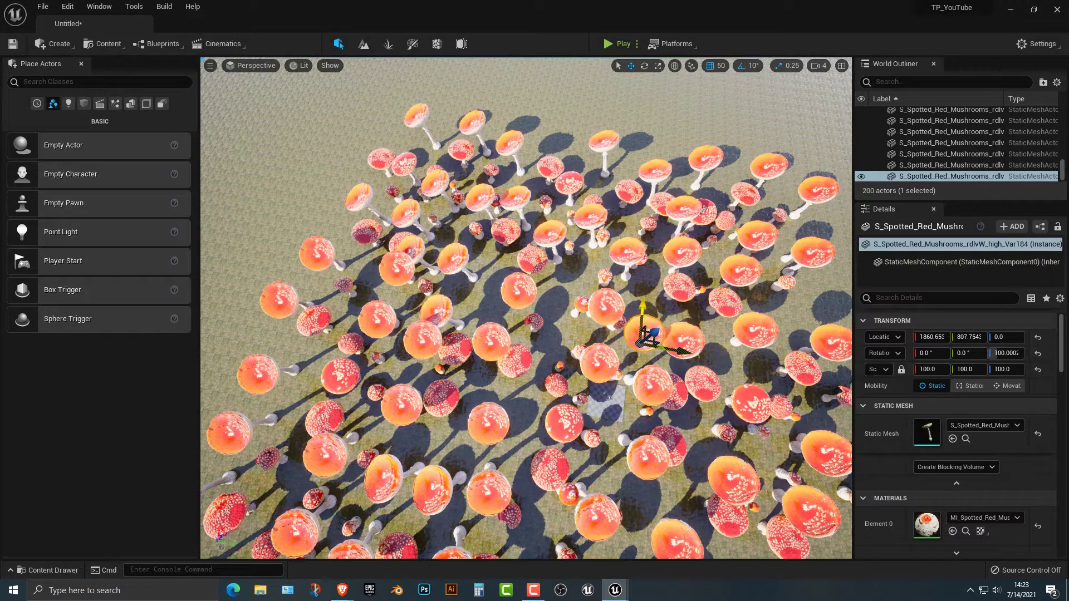
{"action": "left_click_drag", "start_coordinate": [644, 308], "coordinate": [652, 288], "text": "alt"}
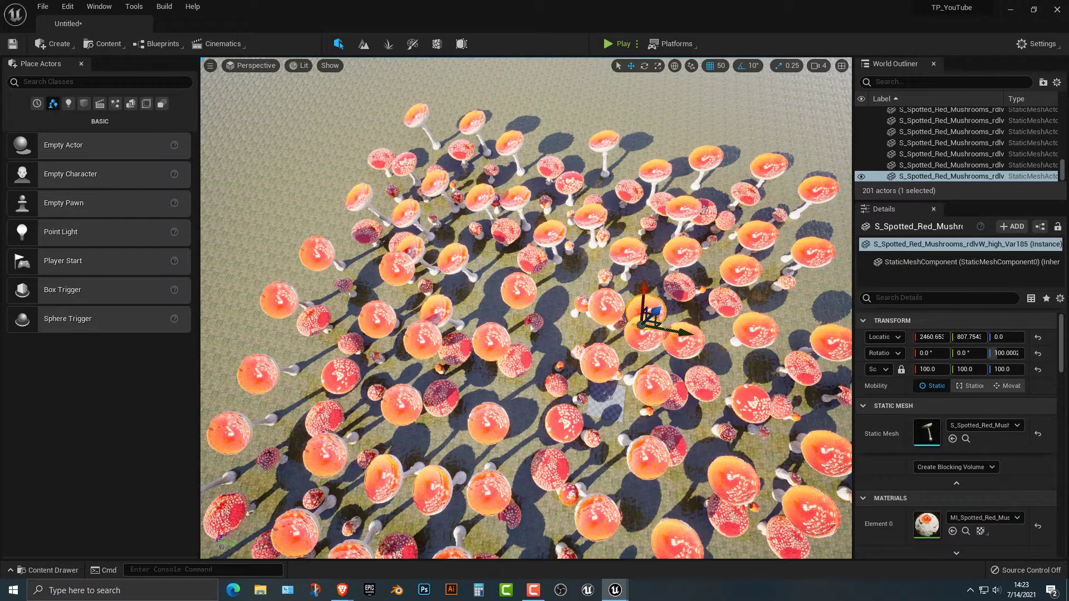
Play-test the level by running the character through the mushroom forest and end the play session.
{"action": "left_click", "coordinate": [618, 44]}
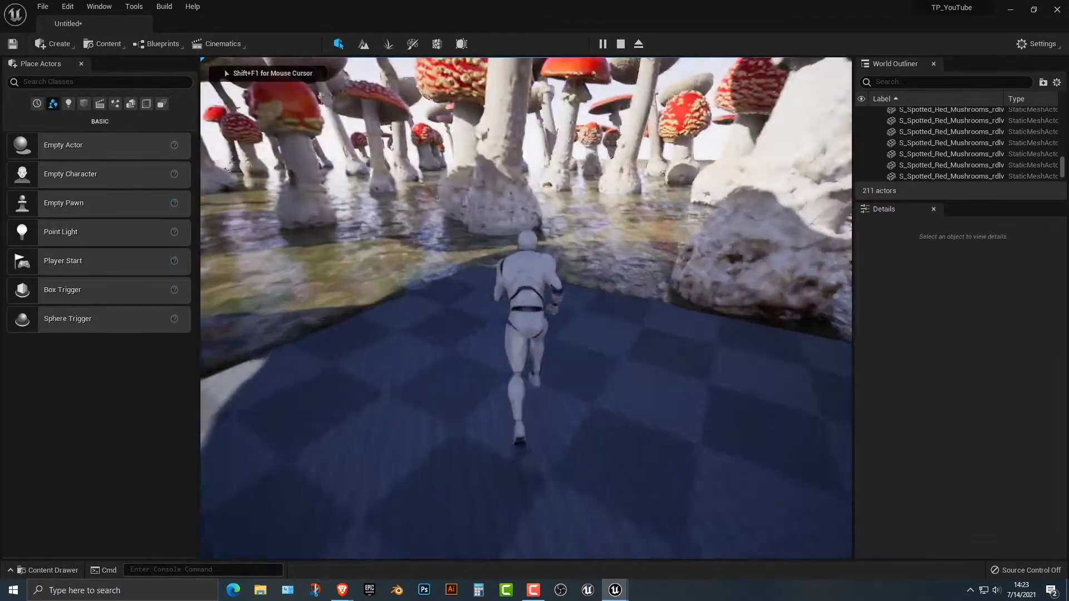
{"action": "key", "text": "w"}
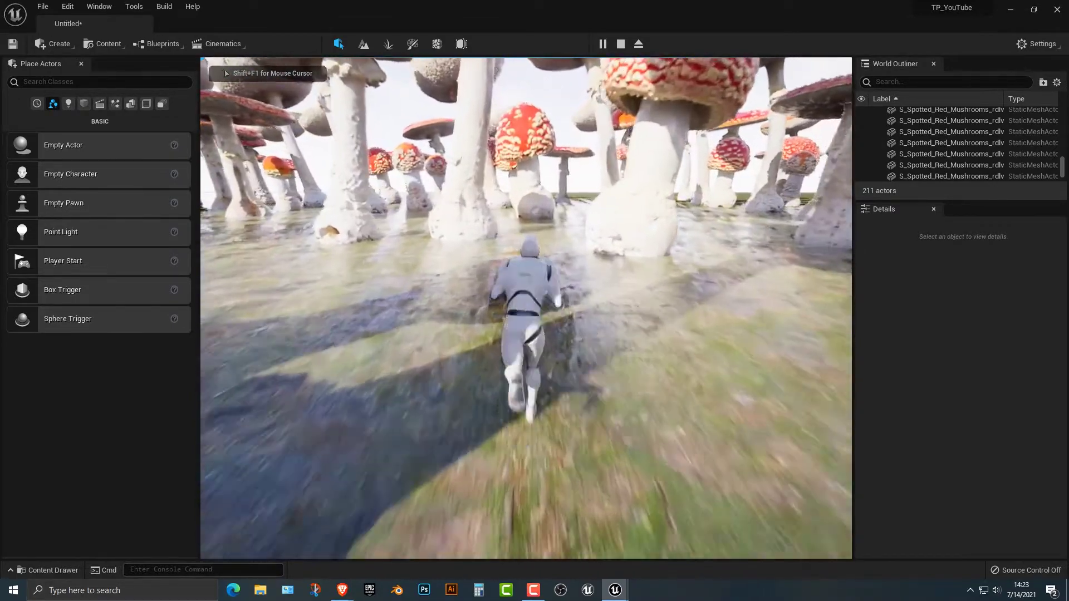
{"action": "key", "text": "w"}
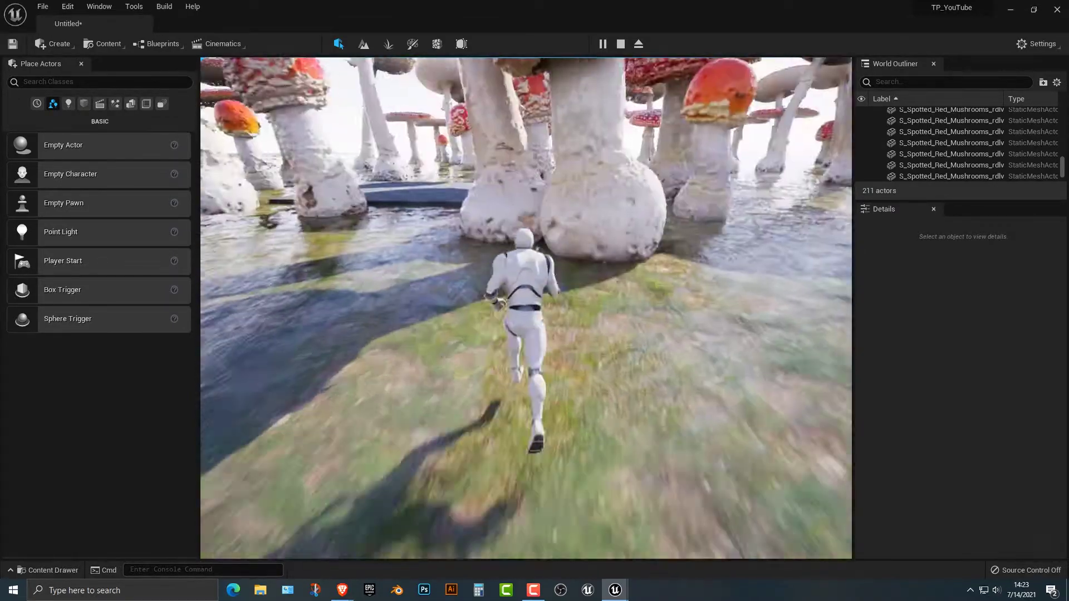
{"action": "key", "text": "w"}
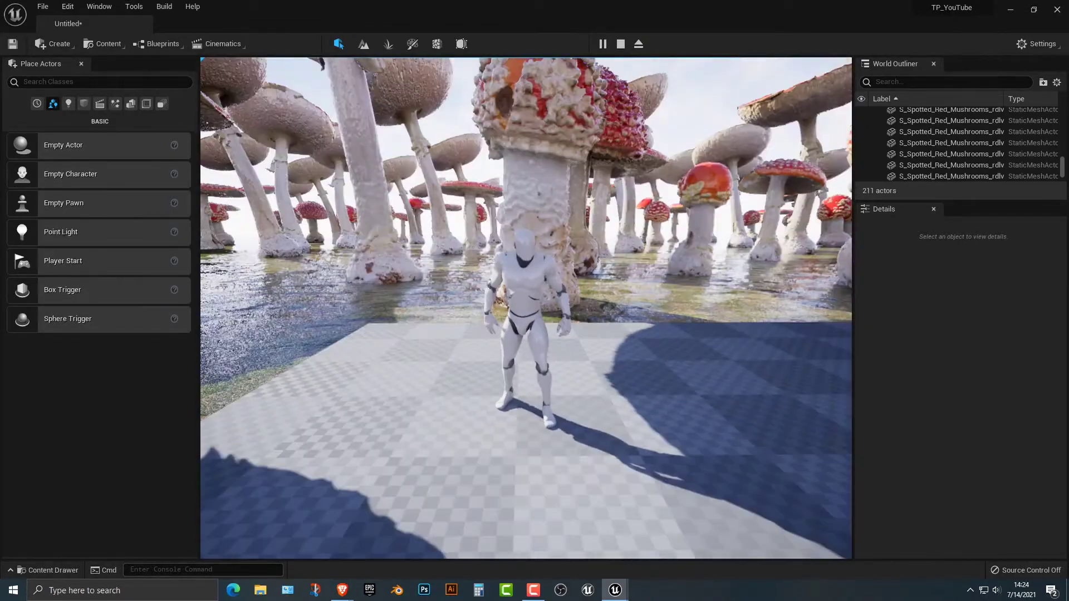
{"action": "key", "text": "Escape"}
{"action": "key", "text": "shift+e"}
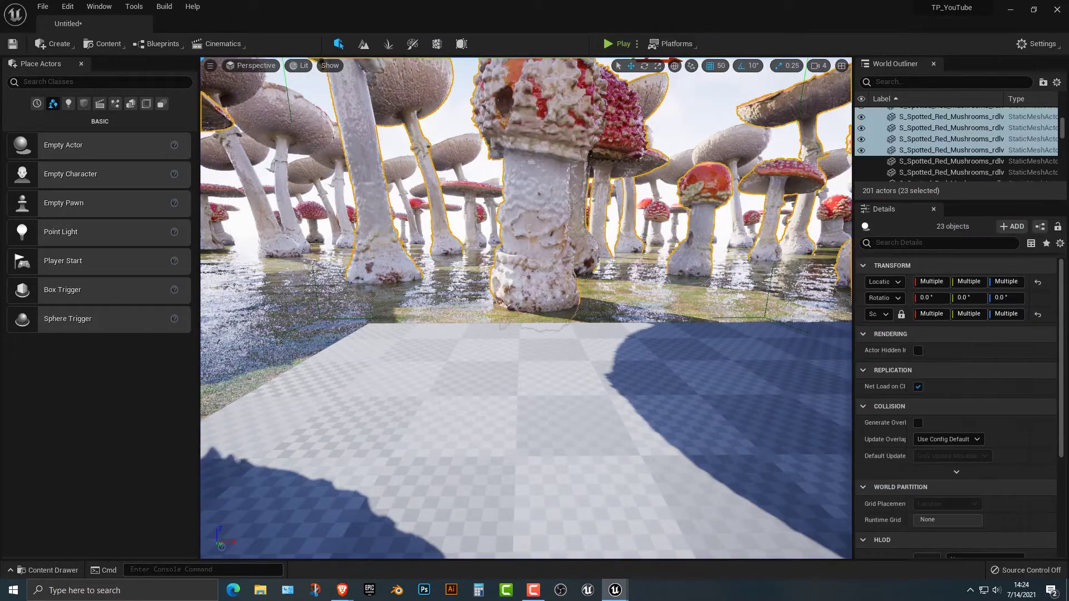
Activate foliage editing and add FT_Grass_Clumps_rbojr_Var3_lod0 as a paintable foliage type.
{"action": "right_click_drag", "start_coordinate": [526, 308], "coordinate": [646, 339]}
{"action": "mouse_move", "coordinate": [526, 306]}
{"action": "right_mouse_down"}
{"action": "mouse_move", "coordinate": [527, 329]}
{"action": "mouse_move", "coordinate": [526, 286]}
{"action": "mouse_move", "coordinate": [526, 312]}
{"action": "right_mouse_up"}
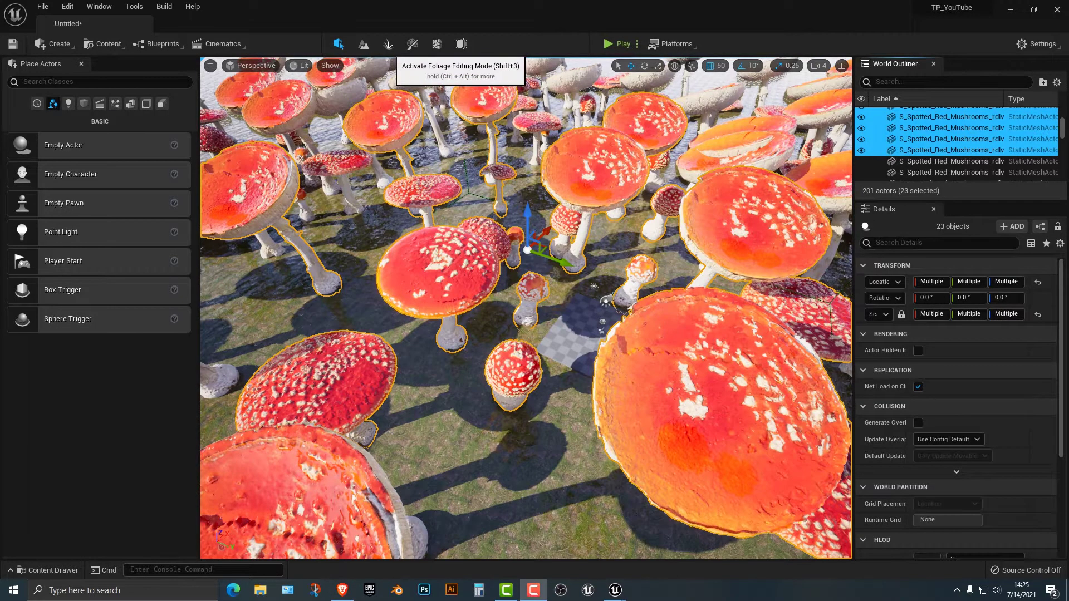
{"action": "left_click", "coordinate": [389, 44]}
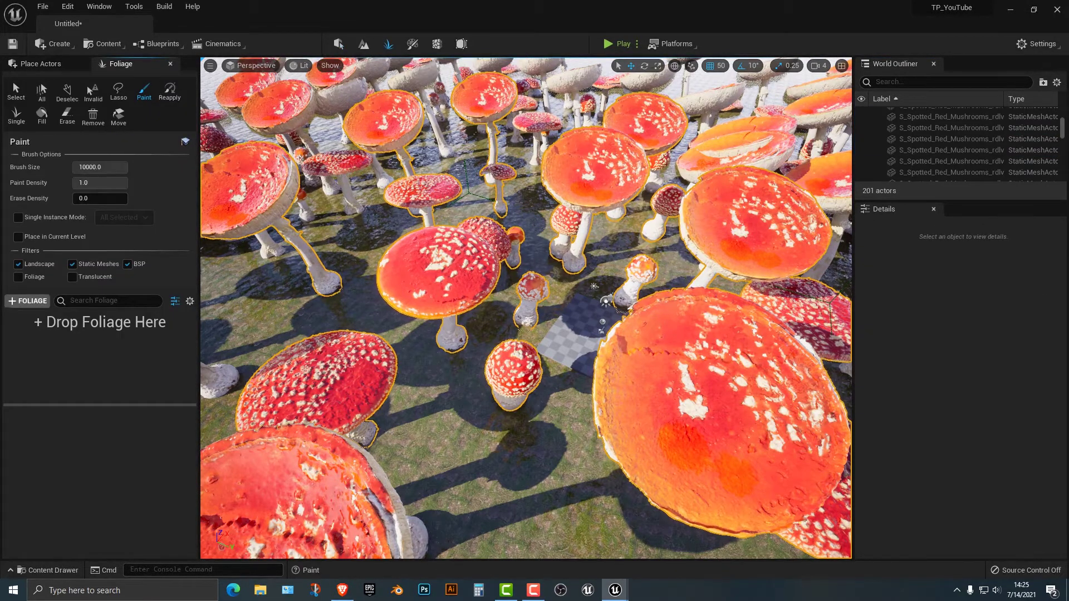
{"action": "left_click", "coordinate": [27, 301]}
{"action": "scroll", "coordinate": [83, 473], "scroll_direction": "down", "scroll_amount": 1}
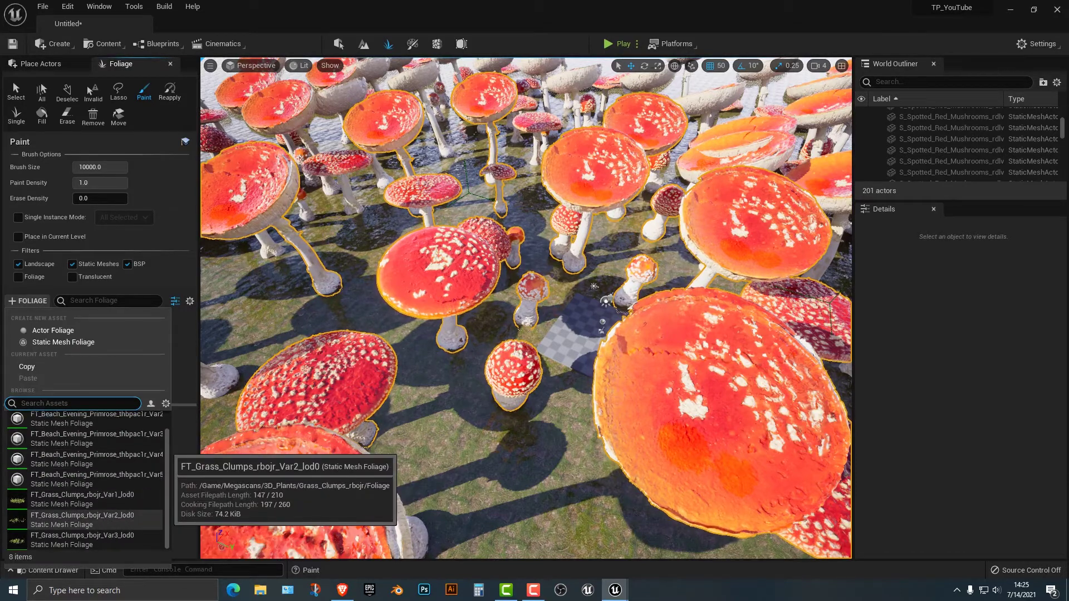
{"action": "left_click", "coordinate": [84, 539]}
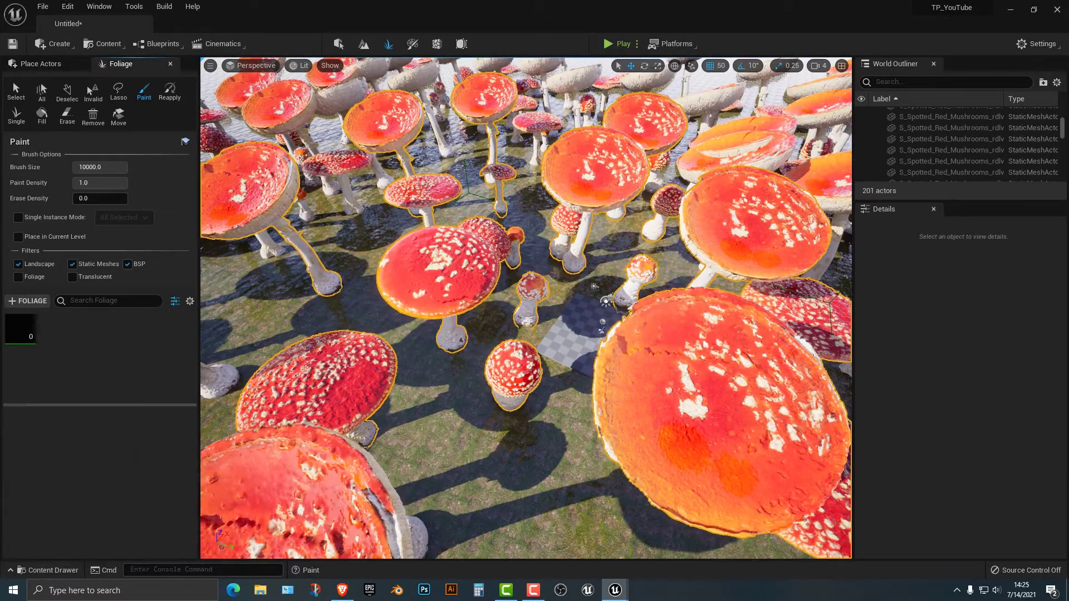
Look up Grass Clumps within the Environment collection in Quixel Bridge and return to the Unreal Editor.
{"action": "left_click", "coordinate": [685, 540]}
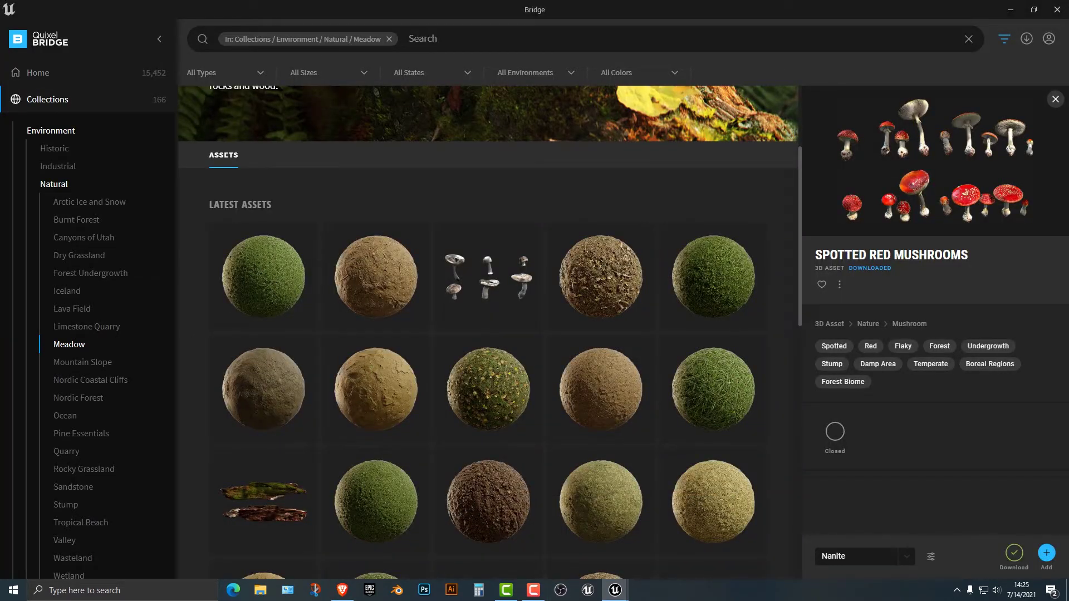
{"action": "left_click", "coordinate": [422, 39]}
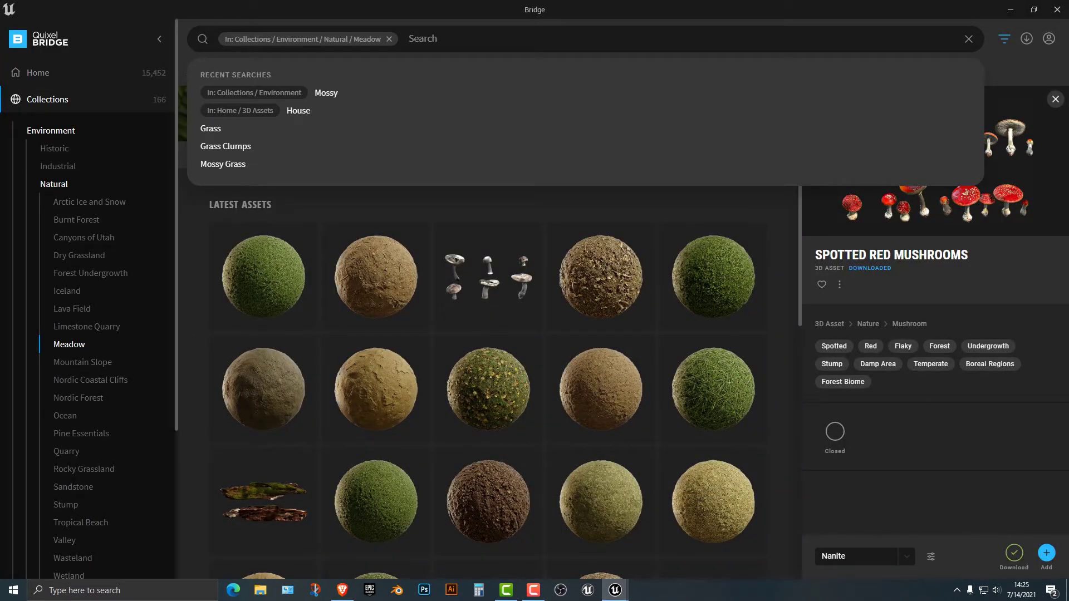
{"action": "left_click", "coordinate": [226, 146]}
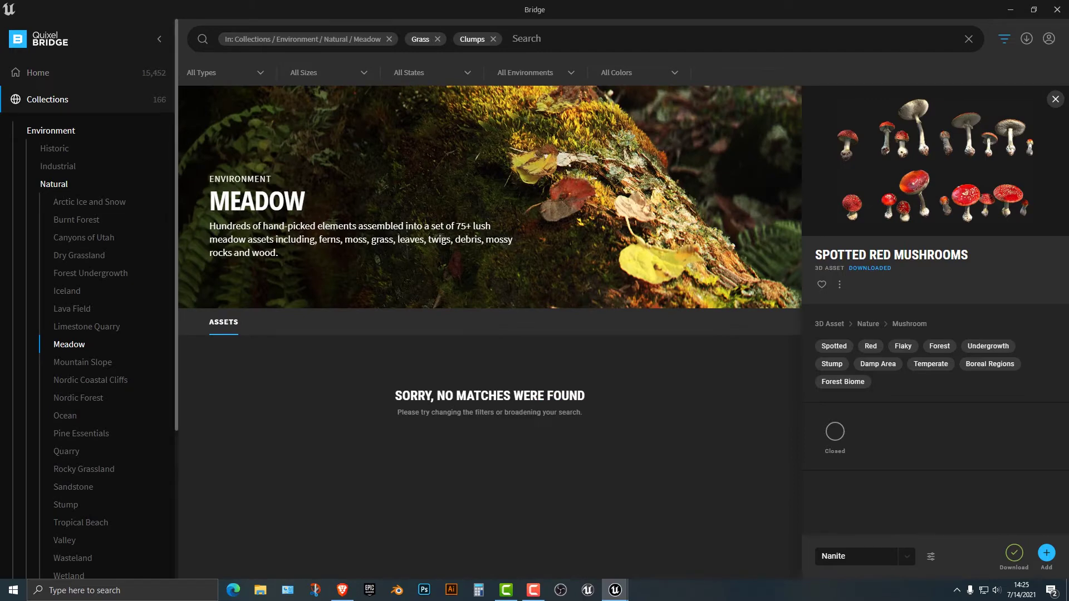
{"action": "left_click", "coordinate": [50, 130]}
{"action": "left_click", "coordinate": [360, 39]}
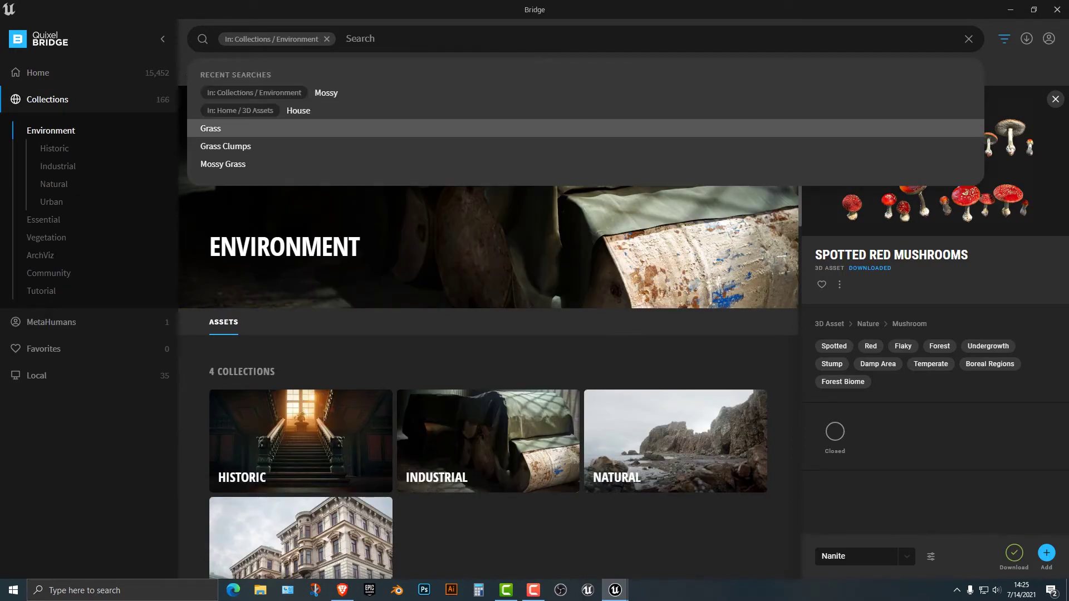
{"action": "left_click", "coordinate": [226, 145]}
{"action": "scroll", "coordinate": [489, 332], "scroll_direction": "down", "scroll_amount": 2}
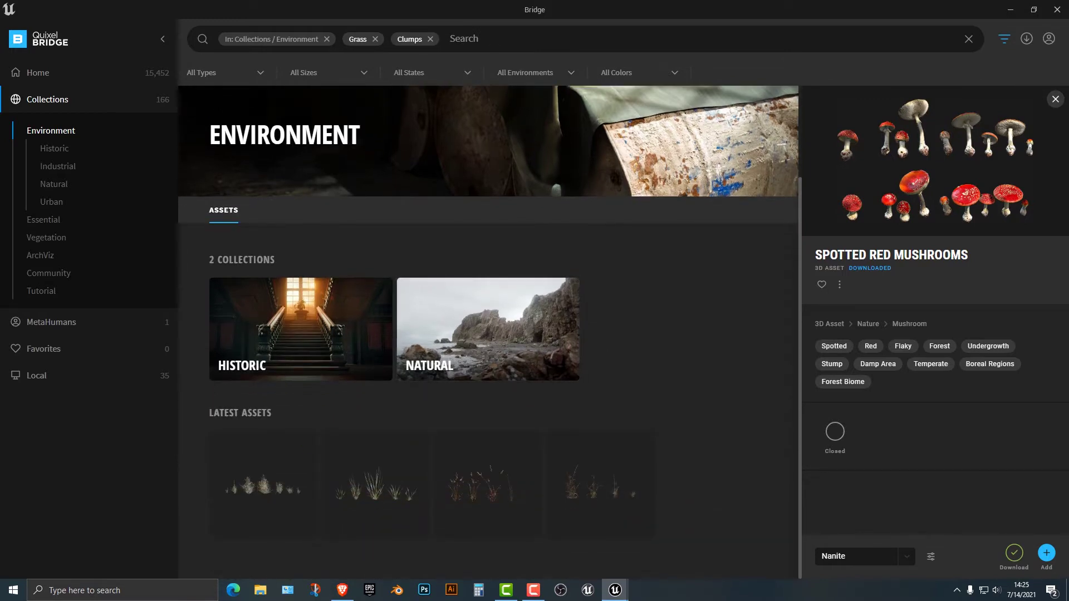
{"action": "mouse_move", "coordinate": [614, 591]}
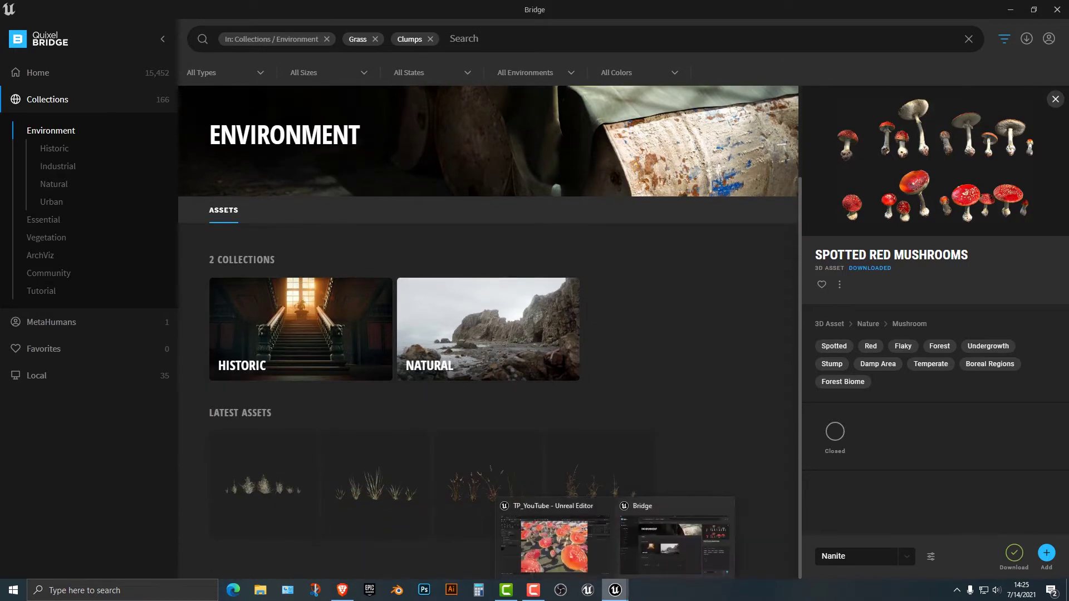
{"action": "left_click", "coordinate": [554, 543]}
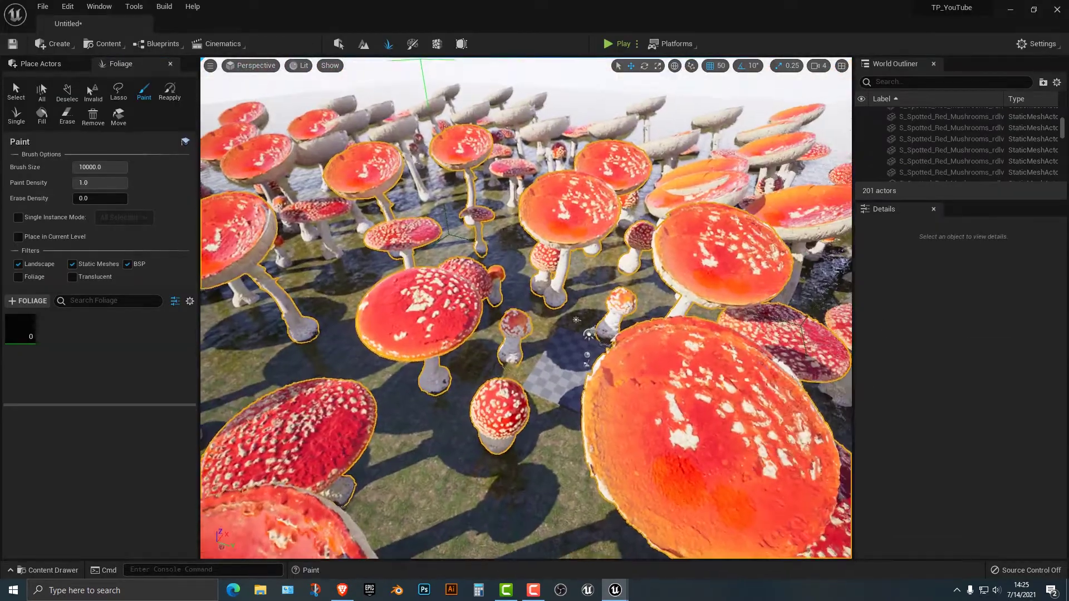
Select the grass clumps foliage type and reduce the paint brush size to about 1207.
{"action": "left_click", "coordinate": [19, 328]}
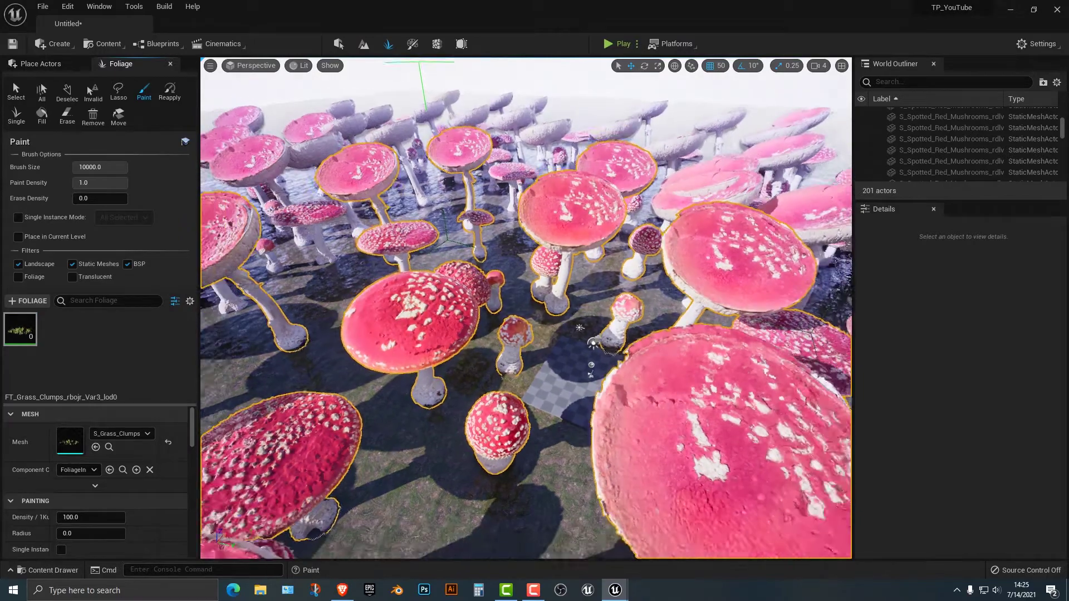
{"action": "scroll", "coordinate": [526, 308], "scroll_direction": "down", "scroll_amount": 2}
{"action": "left_click_drag", "start_coordinate": [124, 167], "coordinate": [93, 167]}
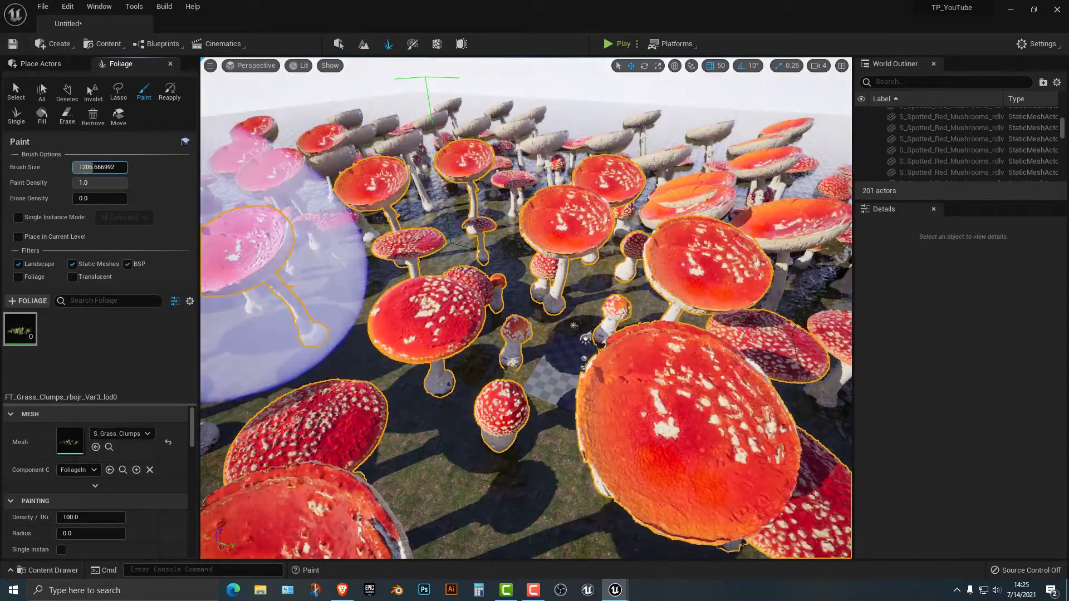
{"action": "key", "text": "w"}
{"action": "right_click_drag", "start_coordinate": [504, 295], "coordinate": [547, 300]}
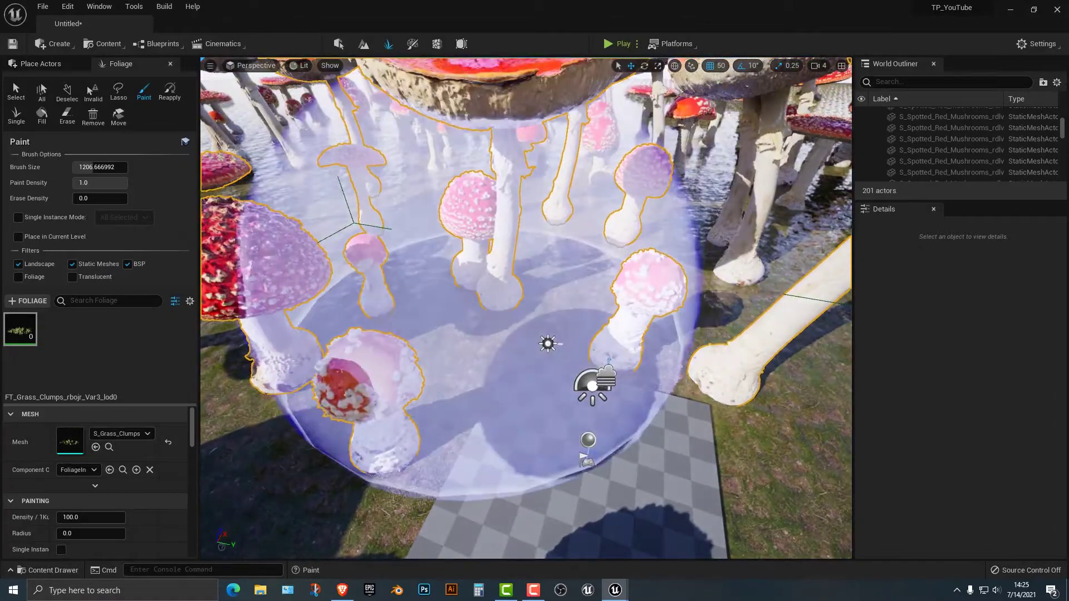
Try painting grass clumps at paint density 1.0 around the mushrooms beside the checkered floor, and undo the painting.
{"action": "left_click_drag", "start_coordinate": [451, 290], "coordinate": [328, 250]}
{"action": "left_click", "coordinate": [560, 261]}
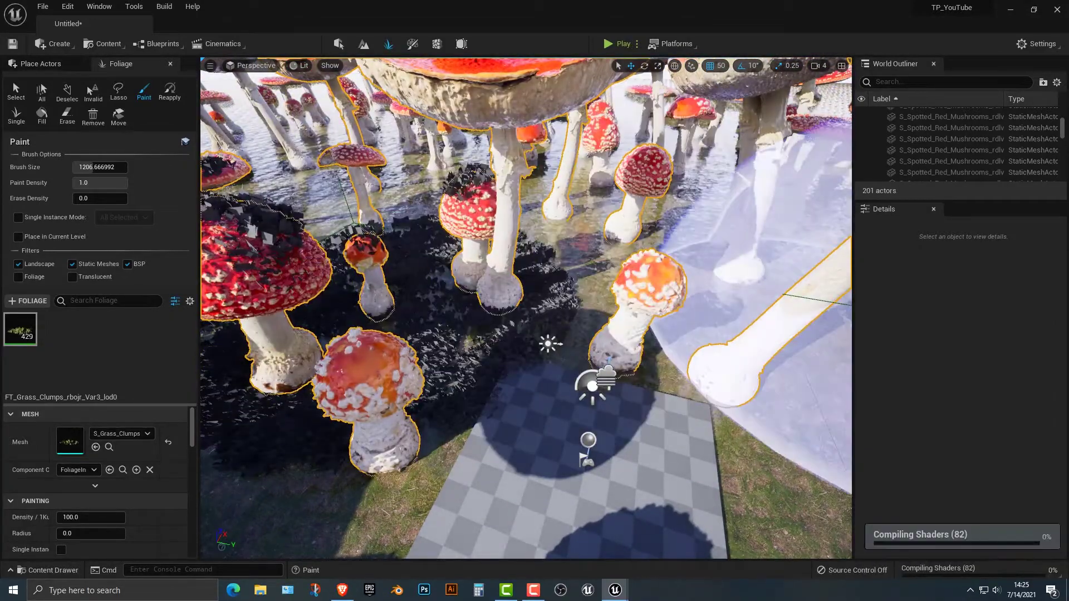
{"action": "right_click_drag", "start_coordinate": [784, 295], "coordinate": [727, 225]}
{"action": "key", "text": "w"}
{"action": "mouse_move", "coordinate": [559, 264]}
{"action": "right_mouse_down"}
{"action": "mouse_move", "coordinate": [585, 264]}
{"action": "mouse_move", "coordinate": [494, 293]}
{"action": "mouse_move", "coordinate": [568, 264]}
{"action": "right_mouse_up"}
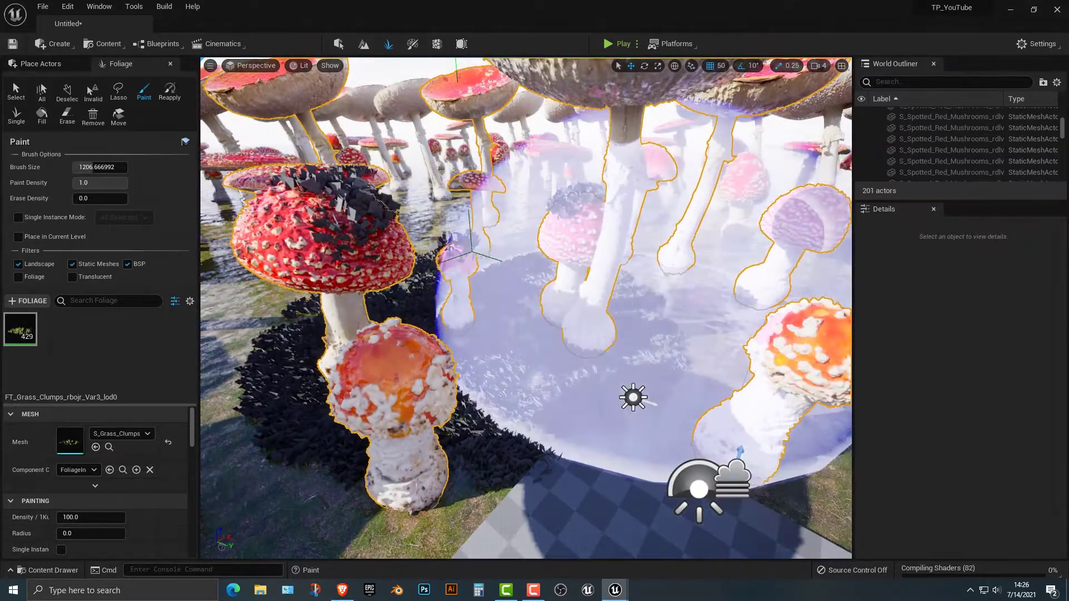
{"action": "key", "text": "ctrl+z"}
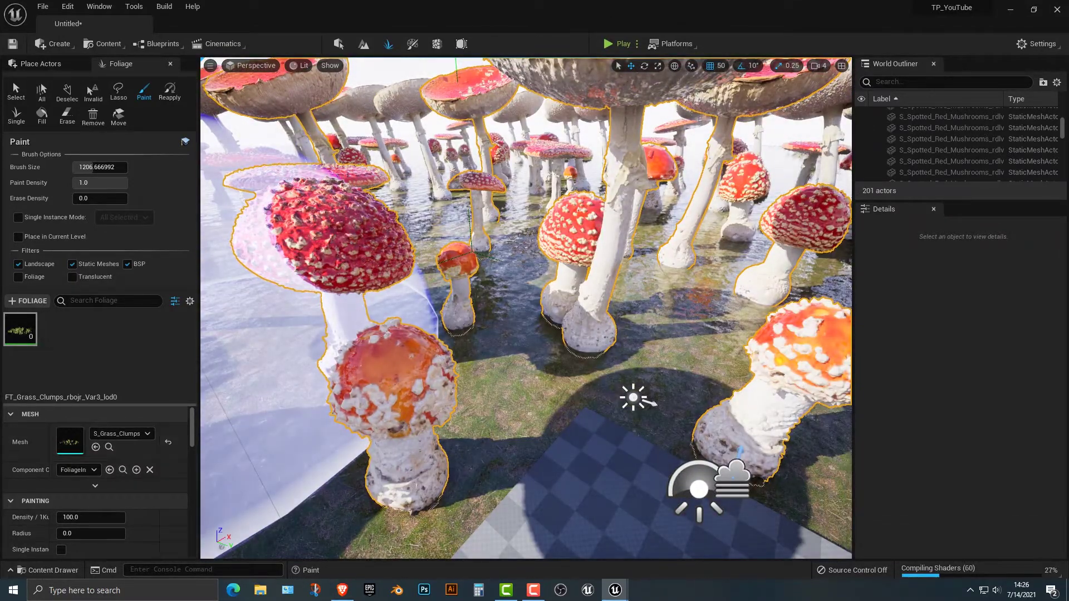
Lower the paint density to 0.37 and paint sparse grass clumps around the mushrooms beside the checkered floor.
{"action": "left_click_drag", "start_coordinate": [120, 183], "coordinate": [79, 183]}
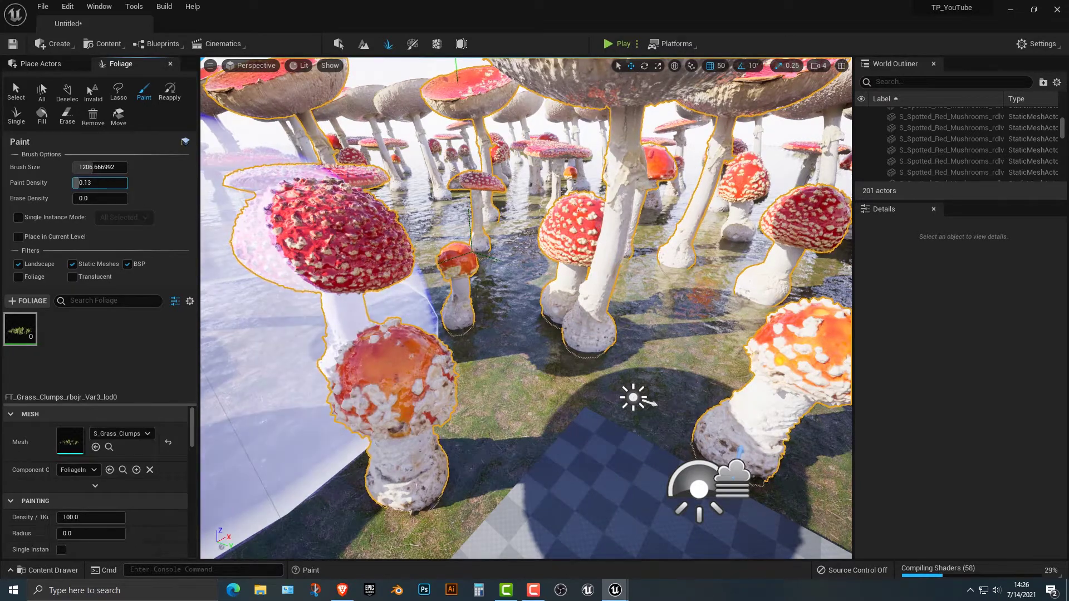
{"action": "mouse_move", "coordinate": [312, 279]}
{"action": "left_mouse_down"}
{"action": "mouse_move", "coordinate": [418, 406]}
{"action": "mouse_move", "coordinate": [425, 334]}
{"action": "mouse_move", "coordinate": [692, 310]}
{"action": "mouse_move", "coordinate": [723, 251]}
{"action": "left_mouse_up"}
{"action": "scroll", "coordinate": [696, 267], "scroll_direction": "down", "scroll_amount": 8}
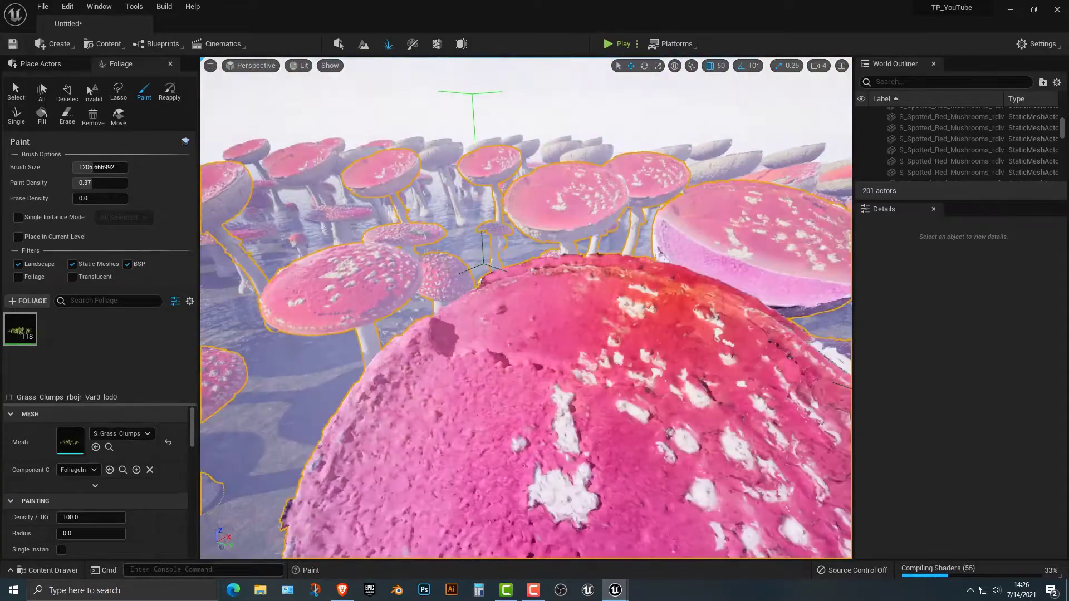
Set the brush size to about 1169 and paint more grass clumps between the mushrooms behind and beside the checkered floor.
{"action": "right_click_drag", "start_coordinate": [527, 309], "coordinate": [526, 309]}
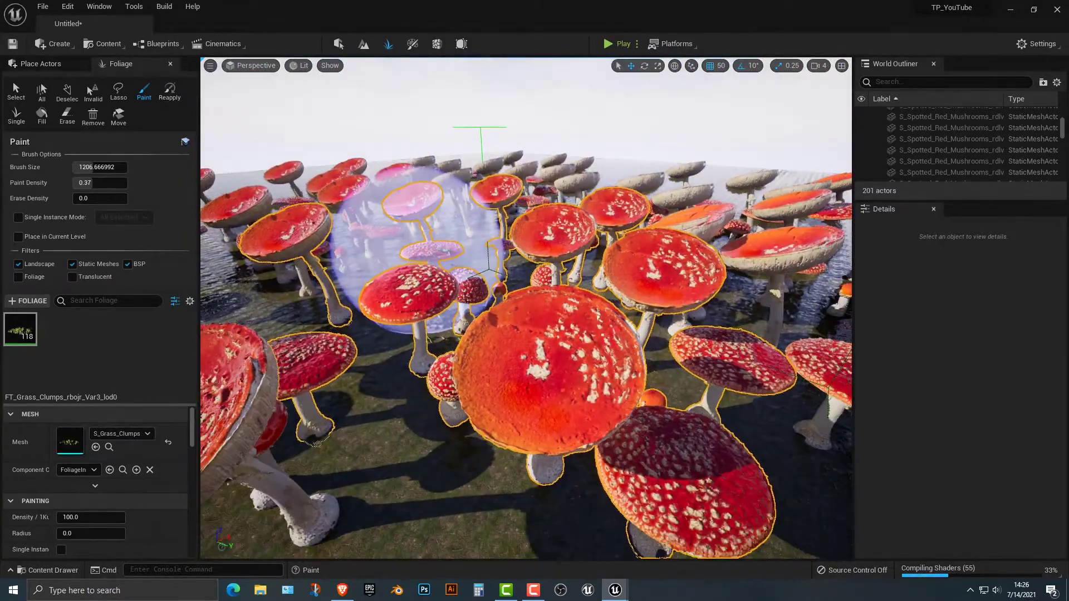
{"action": "left_click_drag", "start_coordinate": [92, 167], "coordinate": [123, 167]}
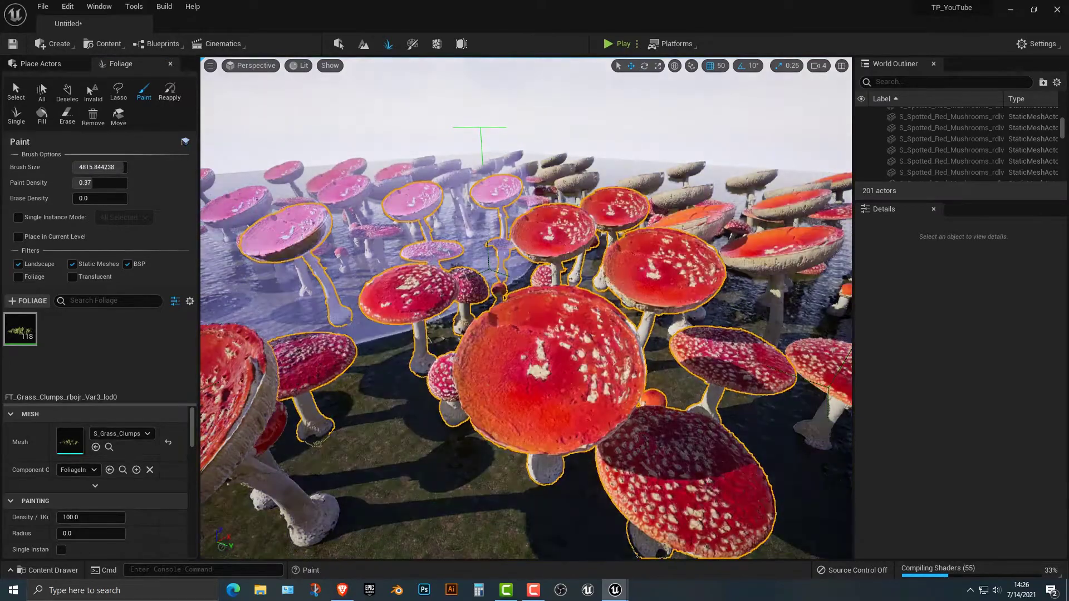
{"action": "left_click_drag", "start_coordinate": [123, 167], "coordinate": [93, 168]}
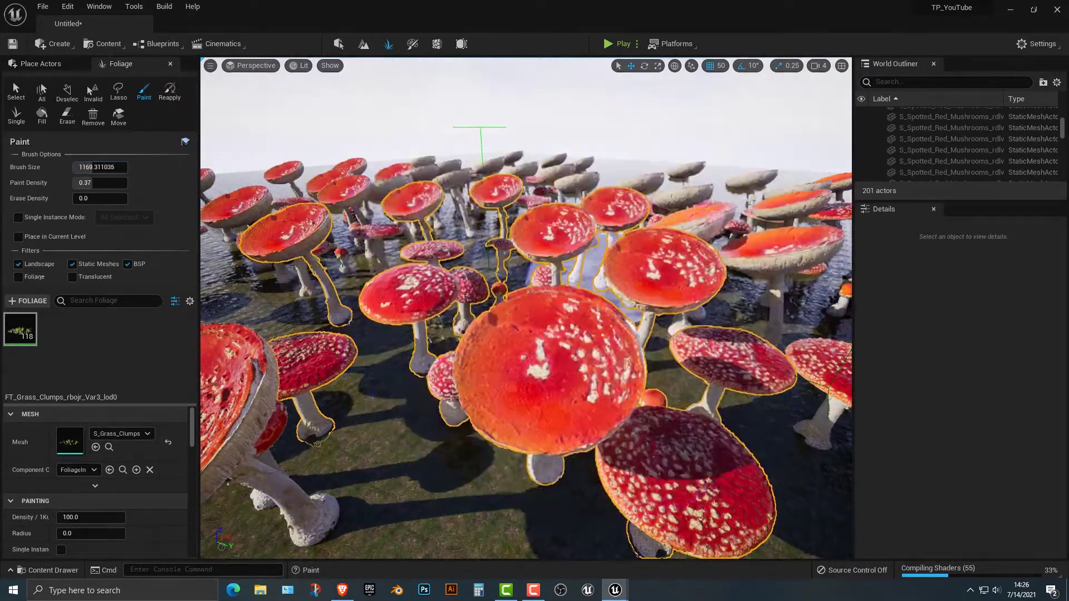
{"action": "key", "text": "w"}
{"action": "mouse_move", "coordinate": [526, 309]}
{"action": "right_mouse_down"}
{"action": "mouse_move", "coordinate": [543, 281]}
{"action": "mouse_move", "coordinate": [599, 307]}
{"action": "right_mouse_up"}
{"action": "key", "text": "w"}
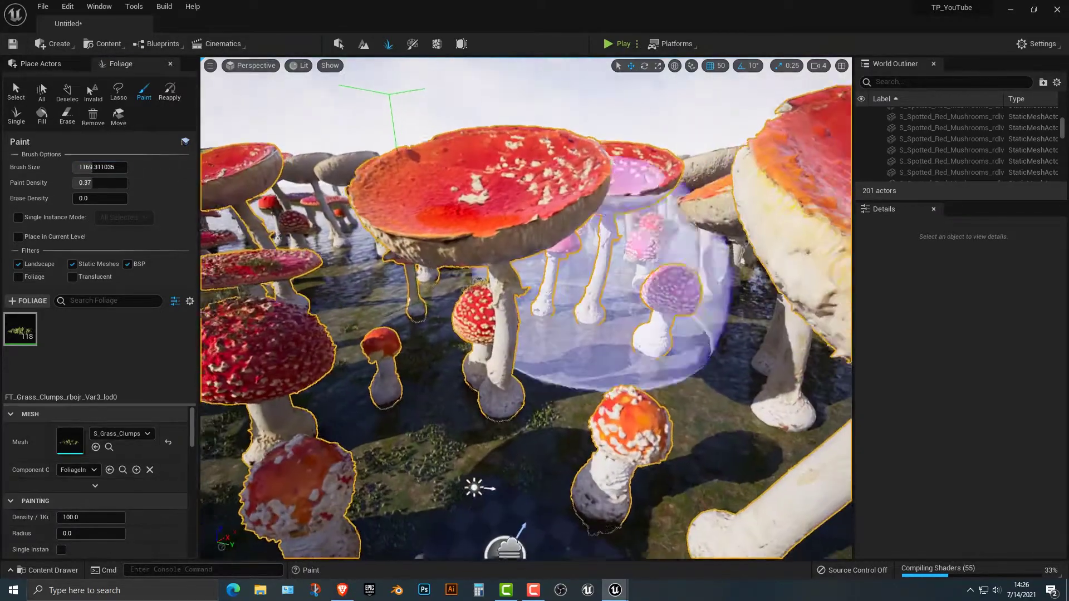
{"action": "mouse_move", "coordinate": [598, 306]}
{"action": "left_mouse_down"}
{"action": "mouse_move", "coordinate": [579, 335]}
{"action": "mouse_move", "coordinate": [729, 348]}
{"action": "left_mouse_up"}
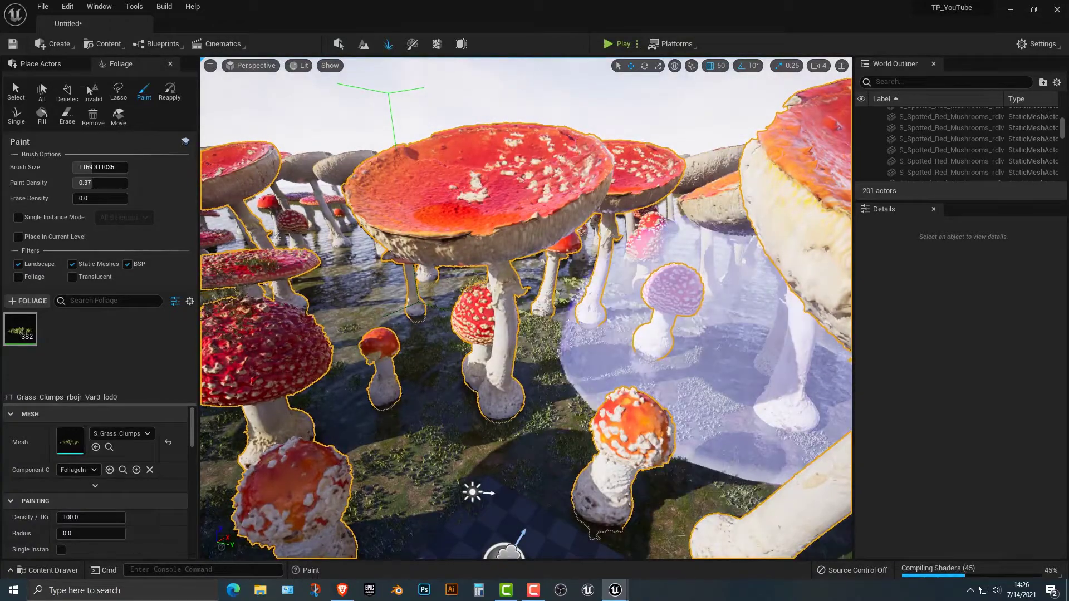
Paint more grass clumps at 0.37 density on the wet ground around the mushrooms farther from the checkered floor.
{"action": "right_click_drag", "start_coordinate": [724, 351], "coordinate": [790, 376]}
{"action": "key", "text": "w"}
{"action": "mouse_move", "coordinate": [690, 385]}
{"action": "left_mouse_down"}
{"action": "mouse_move", "coordinate": [512, 398]}
{"action": "mouse_move", "coordinate": [701, 399]}
{"action": "left_mouse_up"}
{"action": "right_click_drag", "start_coordinate": [702, 398], "coordinate": [835, 384]}
{"action": "left_click_drag", "start_coordinate": [549, 320], "coordinate": [495, 300]}
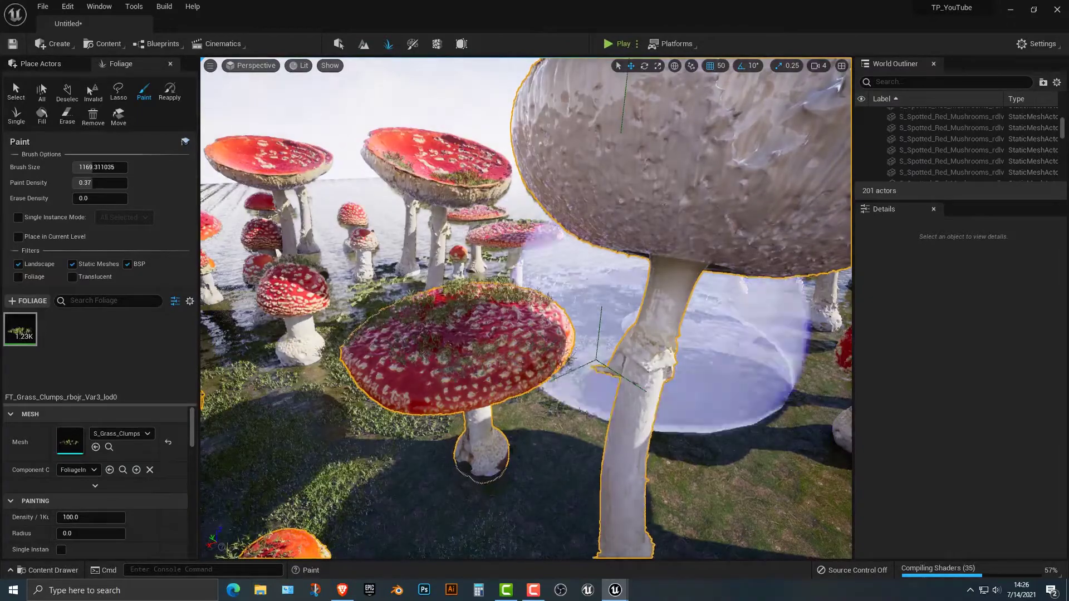
Extend the sparse grass clumps over the remaining bare ground among the distant mushrooms and behind the large flat-capped ones.
{"action": "key", "text": "e"}
{"action": "right_click_drag", "start_coordinate": [665, 334], "coordinate": [741, 356]}
{"action": "key", "text": "q"}
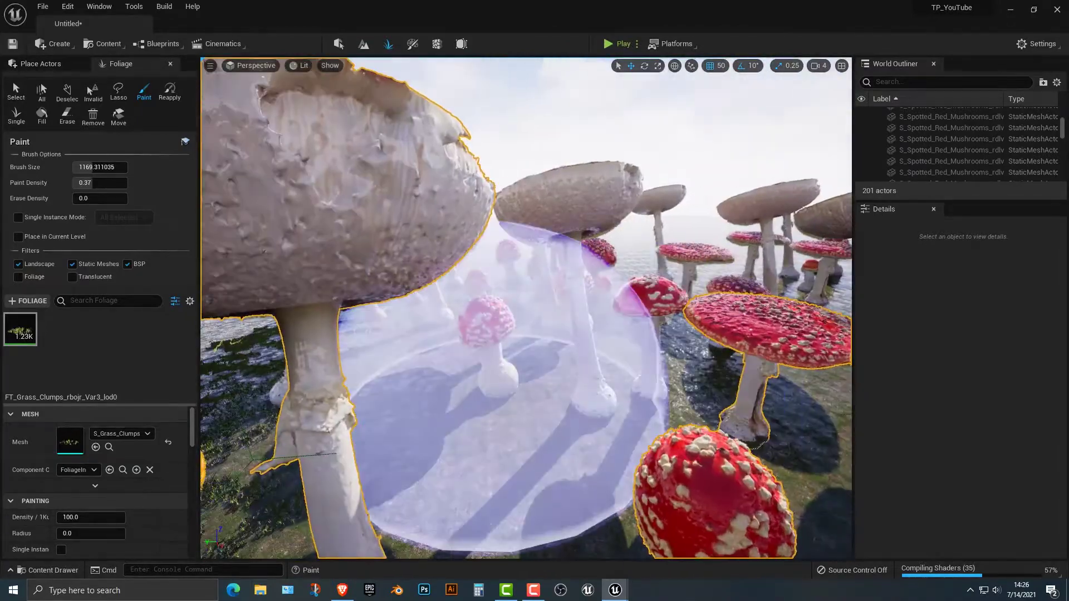
{"action": "left_click_drag", "start_coordinate": [504, 434], "coordinate": [517, 351]}
{"action": "right_click_drag", "start_coordinate": [526, 309], "coordinate": [526, 309]}
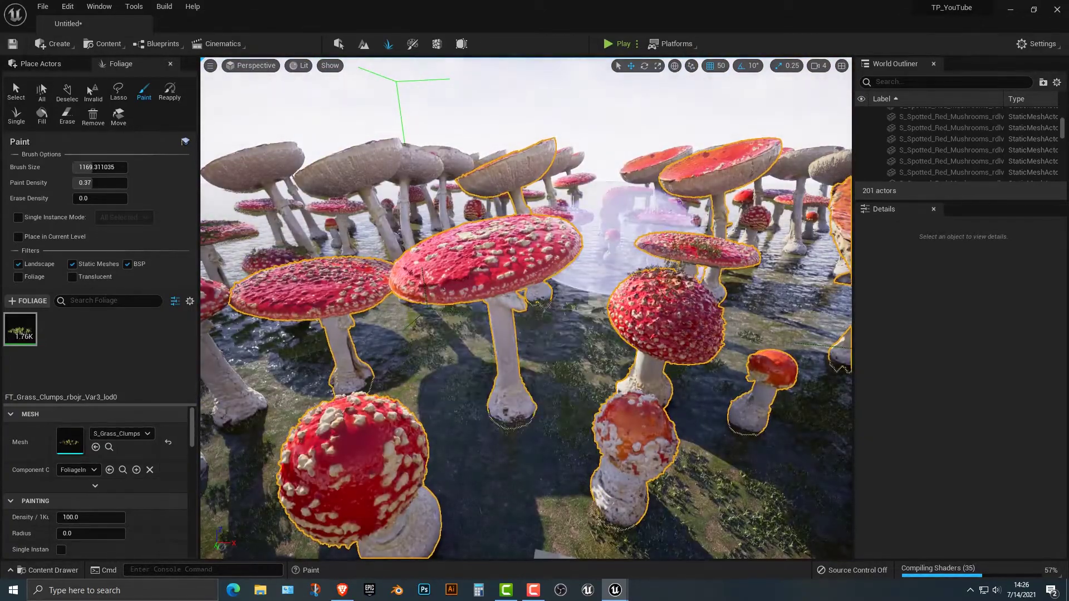
{"action": "left_click_drag", "start_coordinate": [629, 223], "coordinate": [629, 234]}
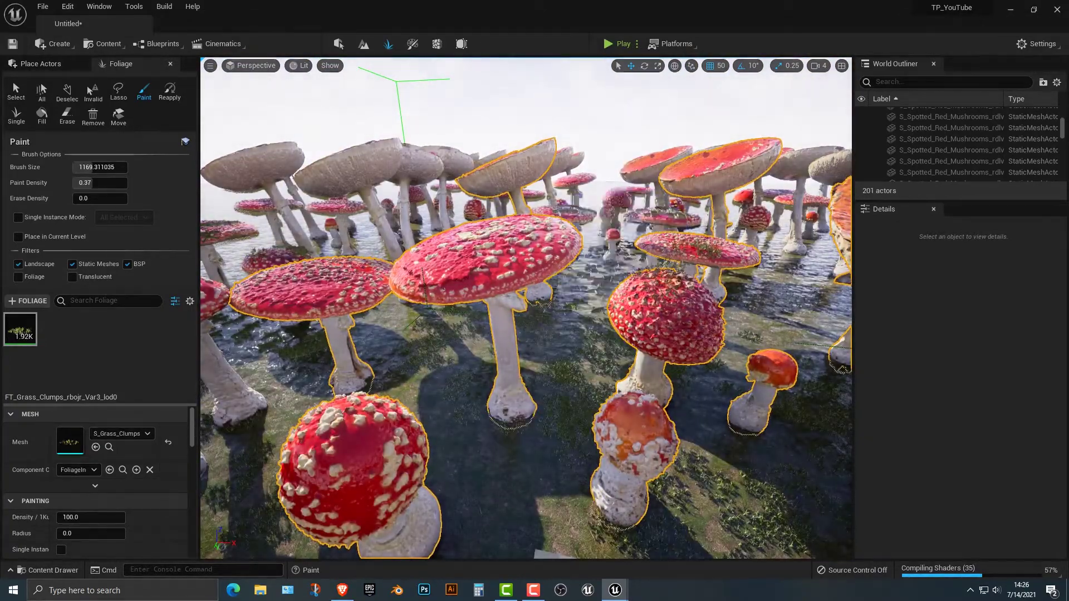
{"action": "right_click_drag", "start_coordinate": [515, 442], "coordinate": [515, 443]}
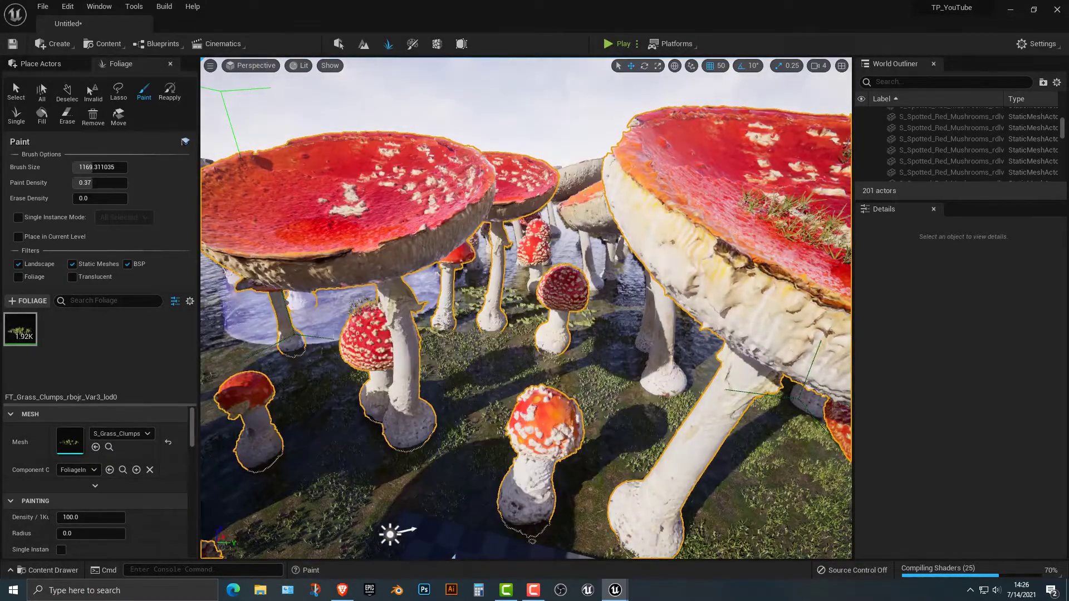
{"action": "left_click", "coordinate": [251, 315]}
{"action": "mouse_move", "coordinate": [390, 390]}
{"action": "right_mouse_down"}
{"action": "mouse_move", "coordinate": [301, 390]}
{"action": "mouse_move", "coordinate": [445, 379]}
{"action": "right_mouse_up"}
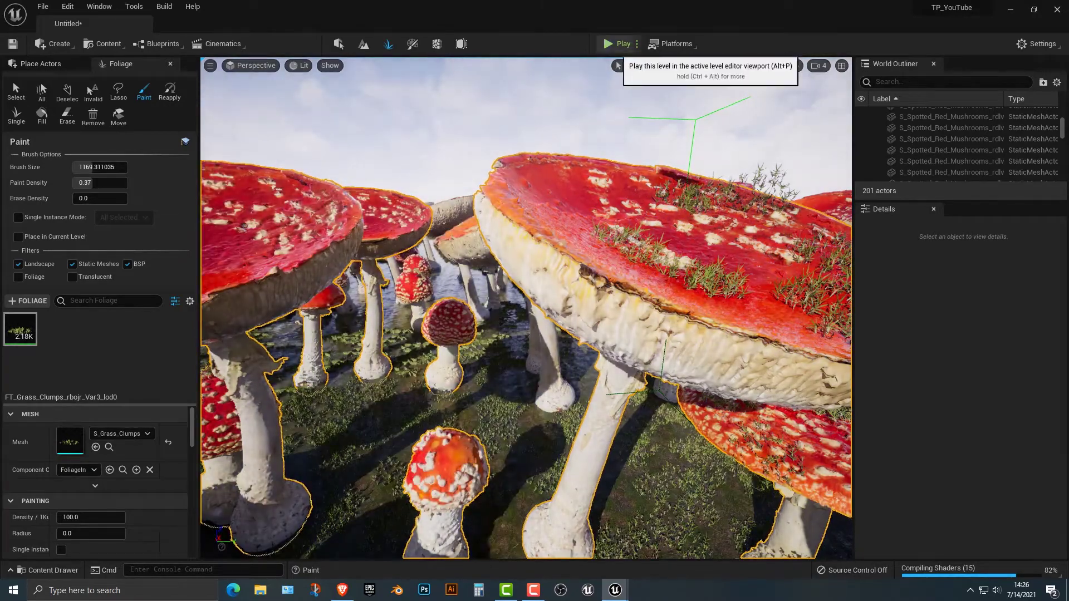
Play the level and run the character through the grassy mushroom forest and back to the checkered floor, then end the session.
{"action": "left_click", "coordinate": [615, 44]}
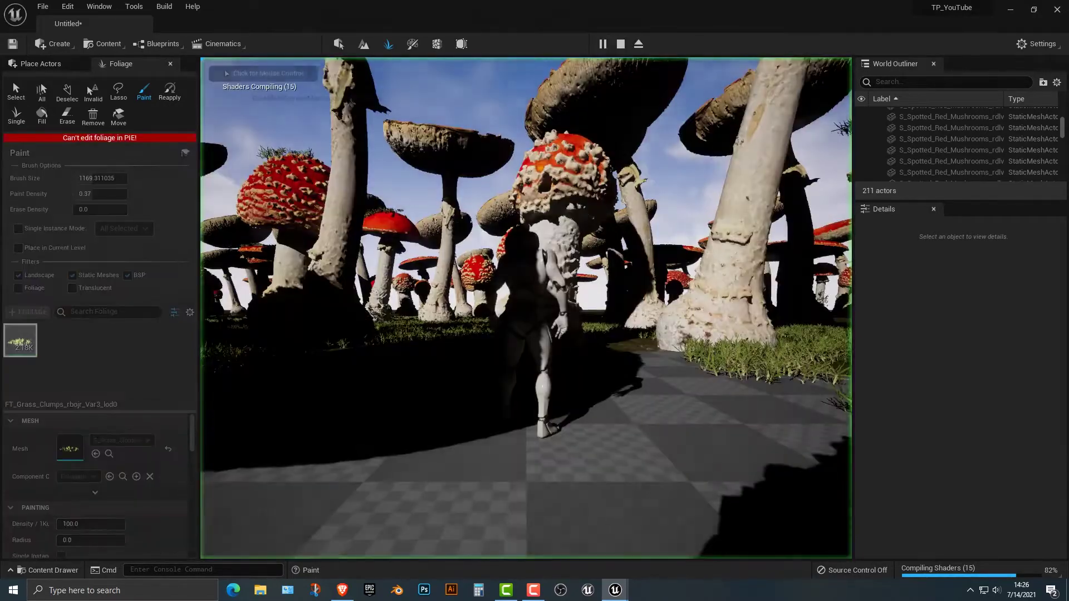
{"action": "key", "text": "w"}
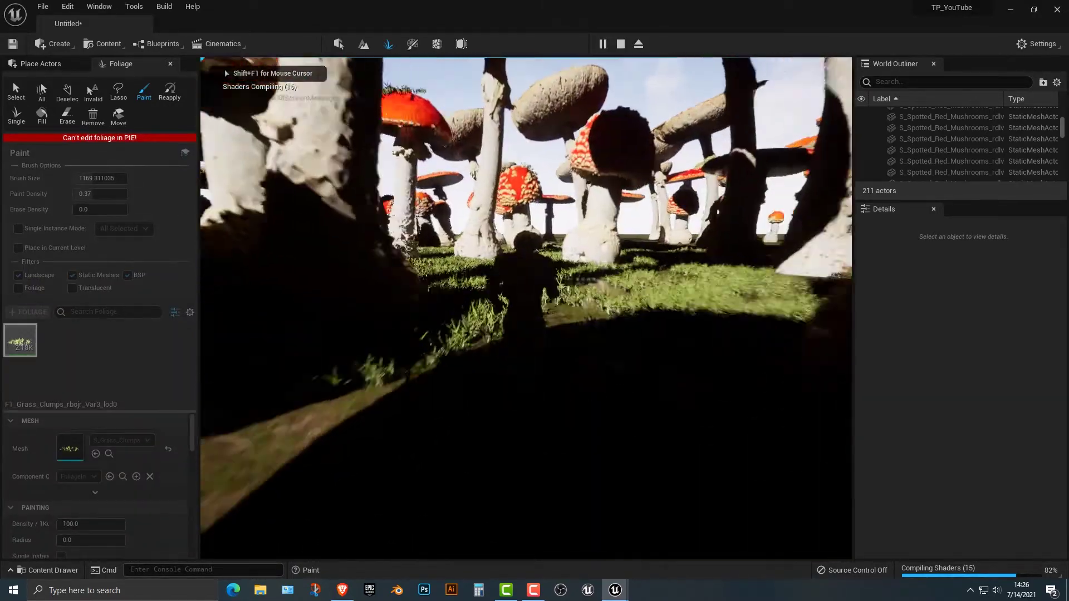
{"action": "key", "text": "w"}
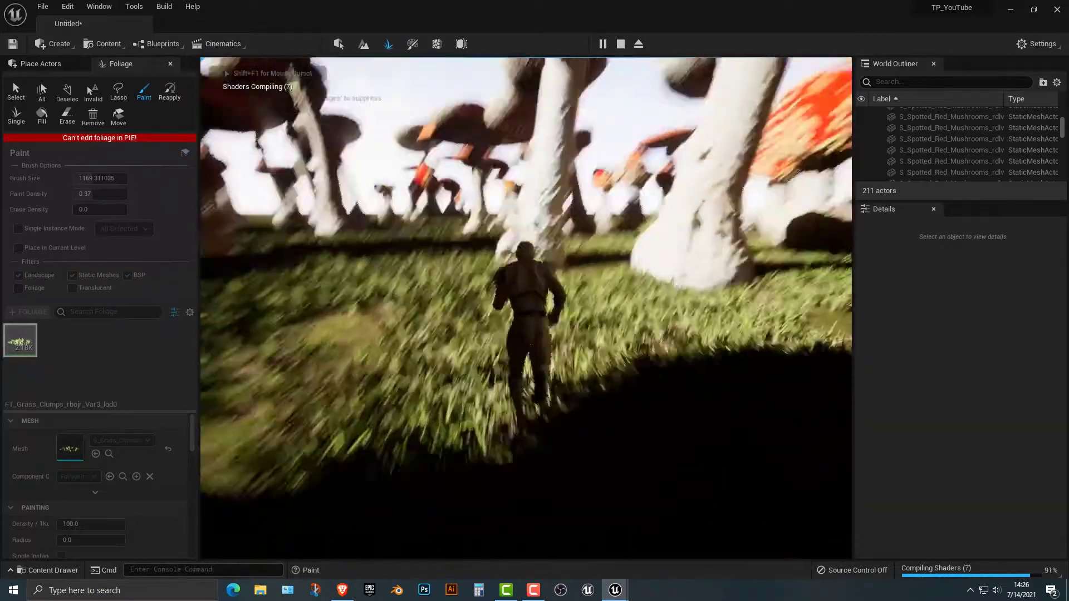
{"action": "key", "text": "w"}
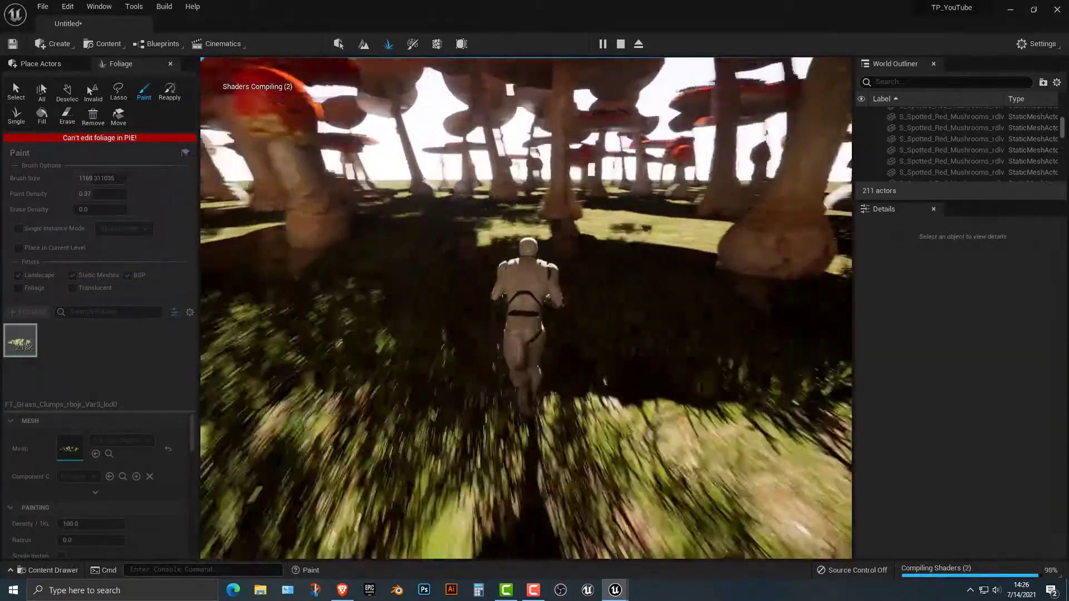
{"action": "key", "text": "w"}
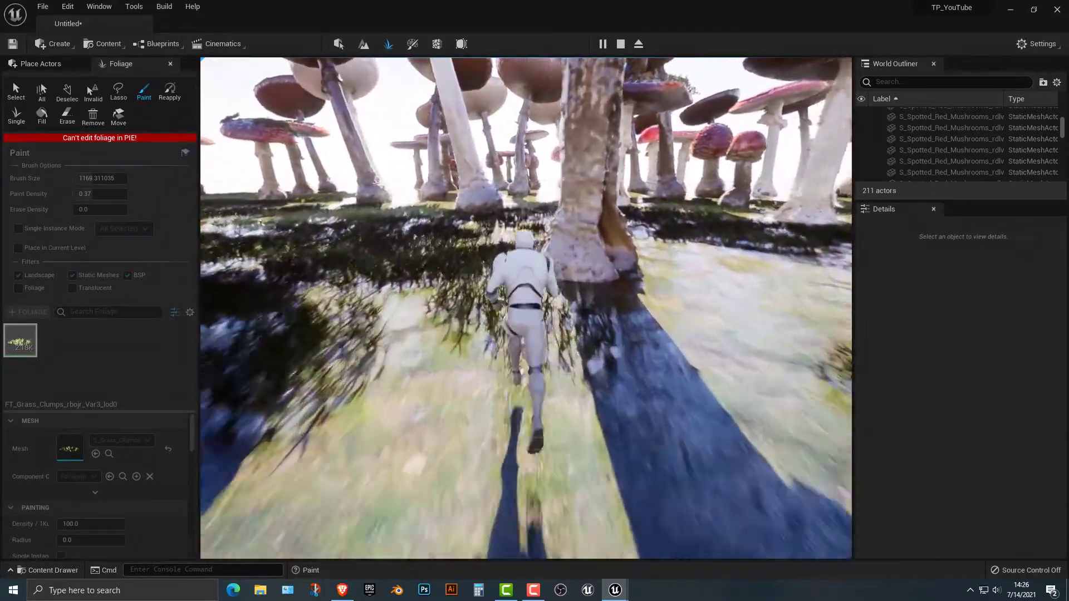
{"action": "key", "text": "w"}
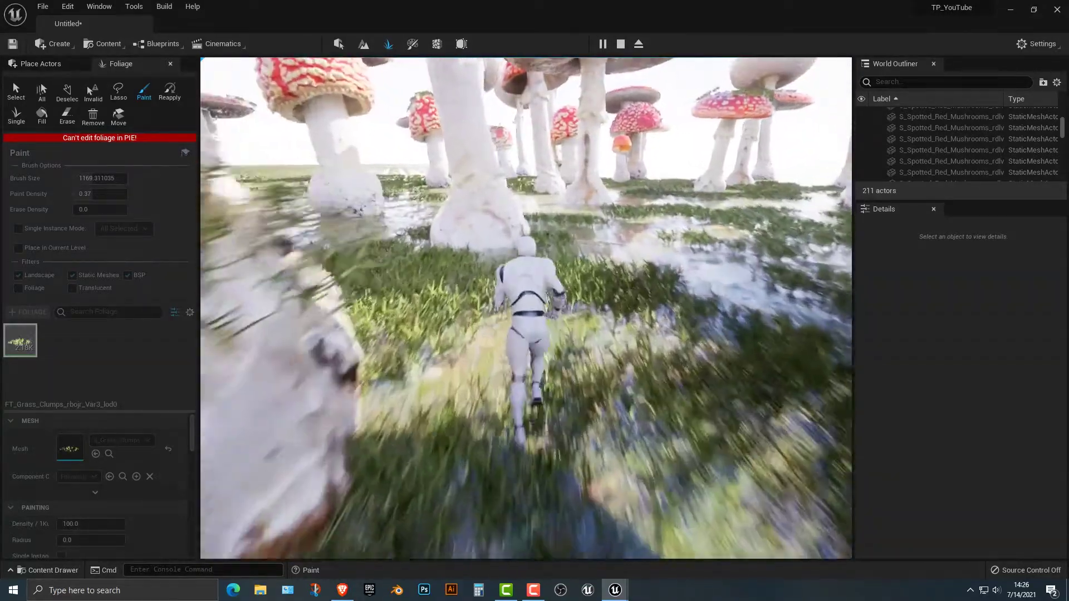
{"action": "key", "text": "w"}
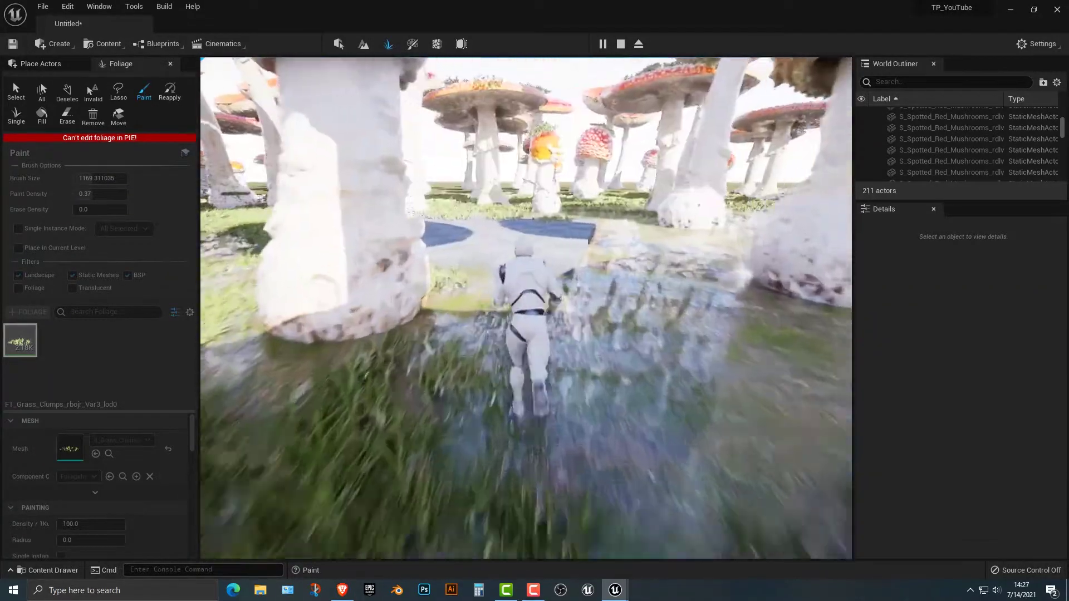
{"action": "key", "text": "w"}
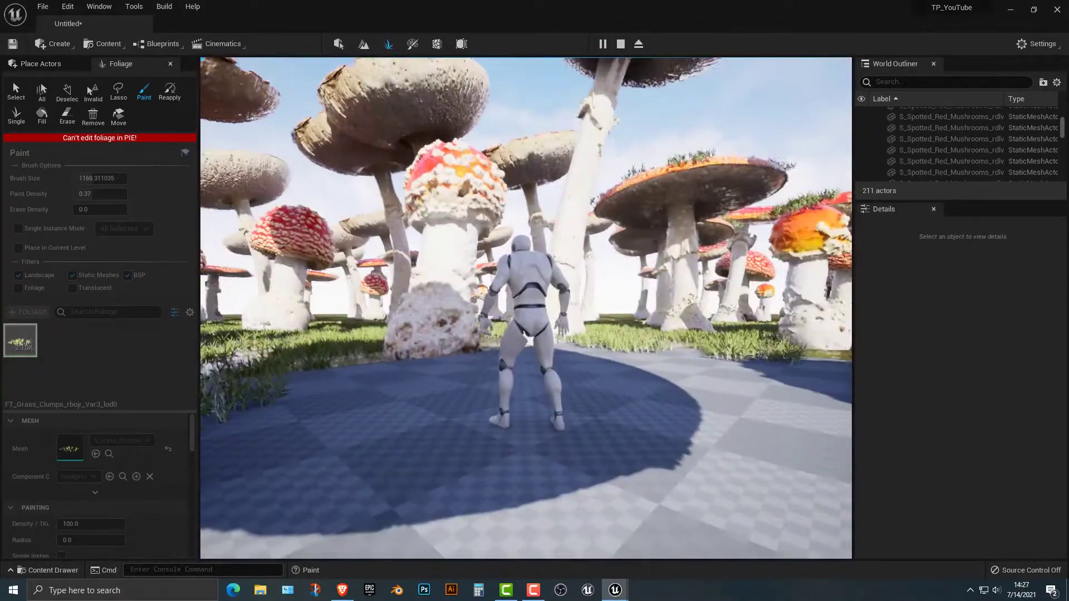
{"action": "key", "text": "Escape"}
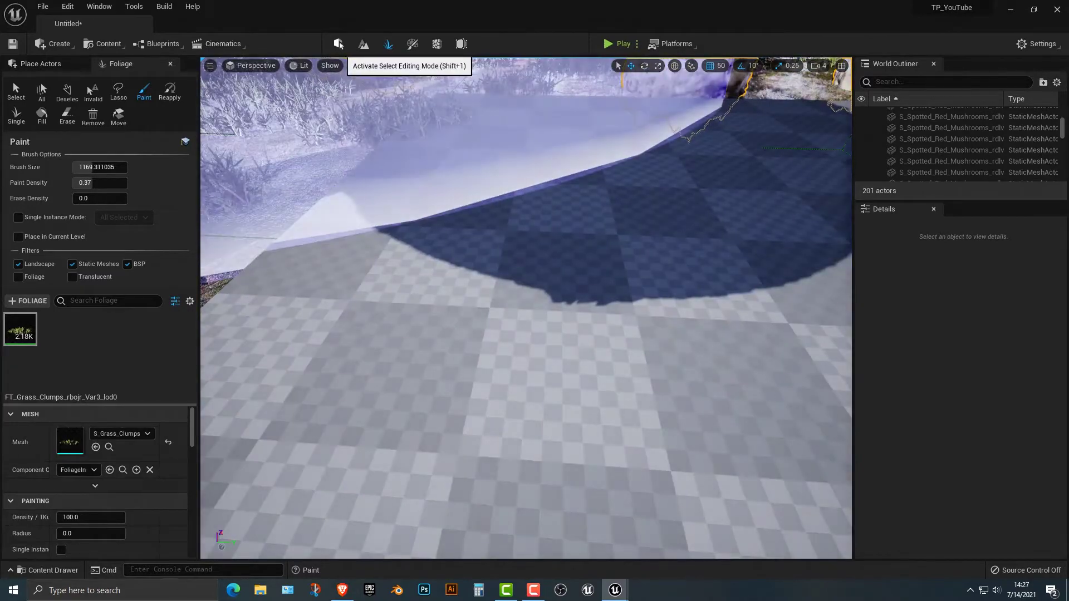
Switch to selection editing mode, select the checkered floor and bring its material slot into view.
{"action": "left_click", "coordinate": [338, 44]}
{"action": "left_click", "coordinate": [527, 334]}
{"action": "scroll", "coordinate": [526, 334], "scroll_direction": "down", "scroll_amount": 8}
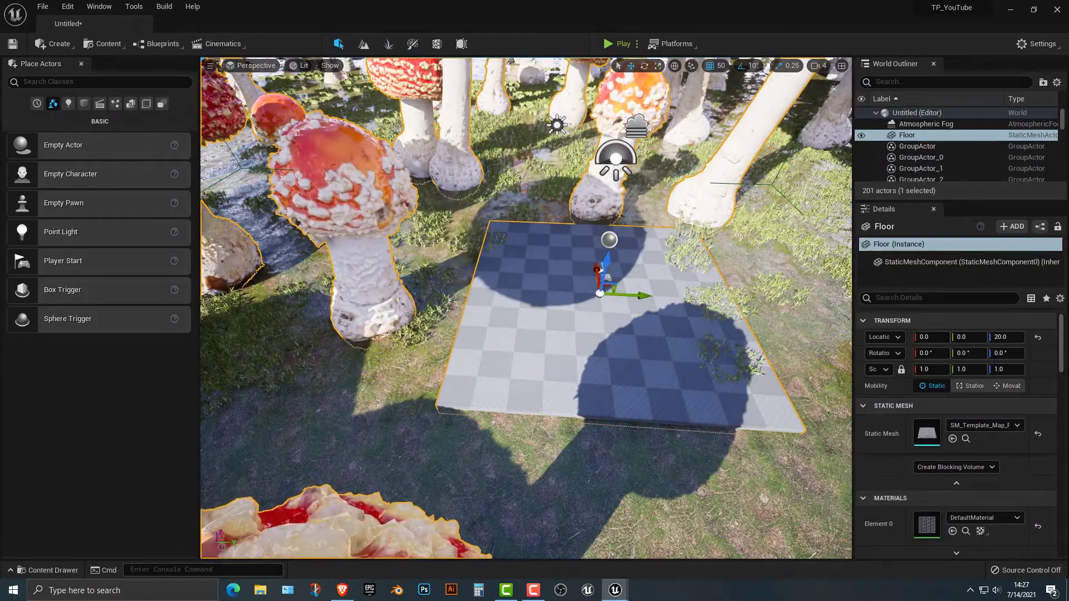
{"action": "scroll", "coordinate": [956, 434], "scroll_direction": "down", "scroll_amount": 3}
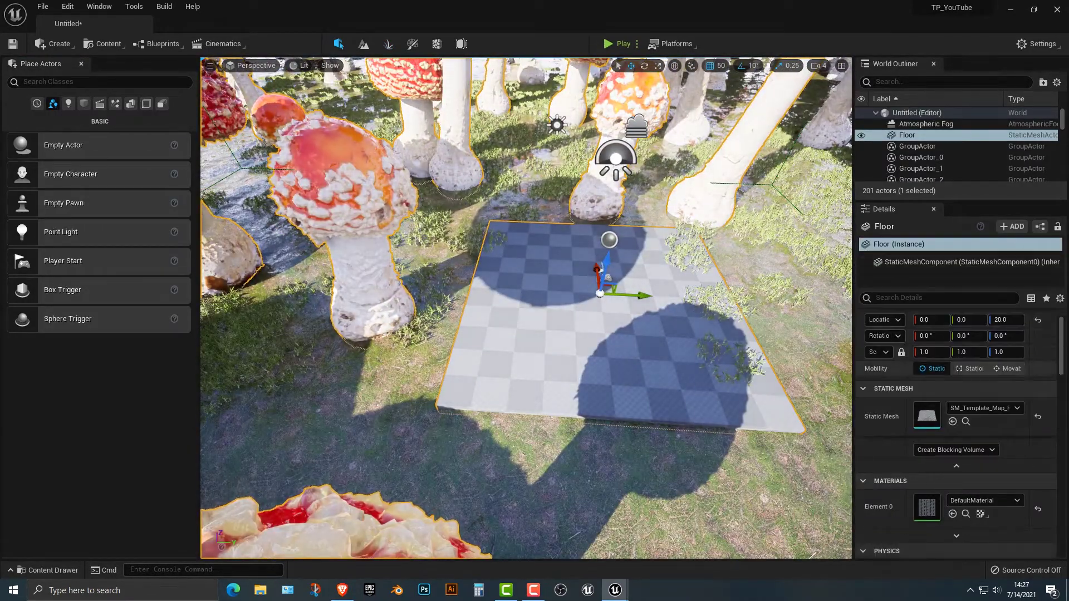
Search the materials for gold and assign M_Metal_Gold to the floor's Element 0.
{"action": "left_click", "coordinate": [985, 411]}
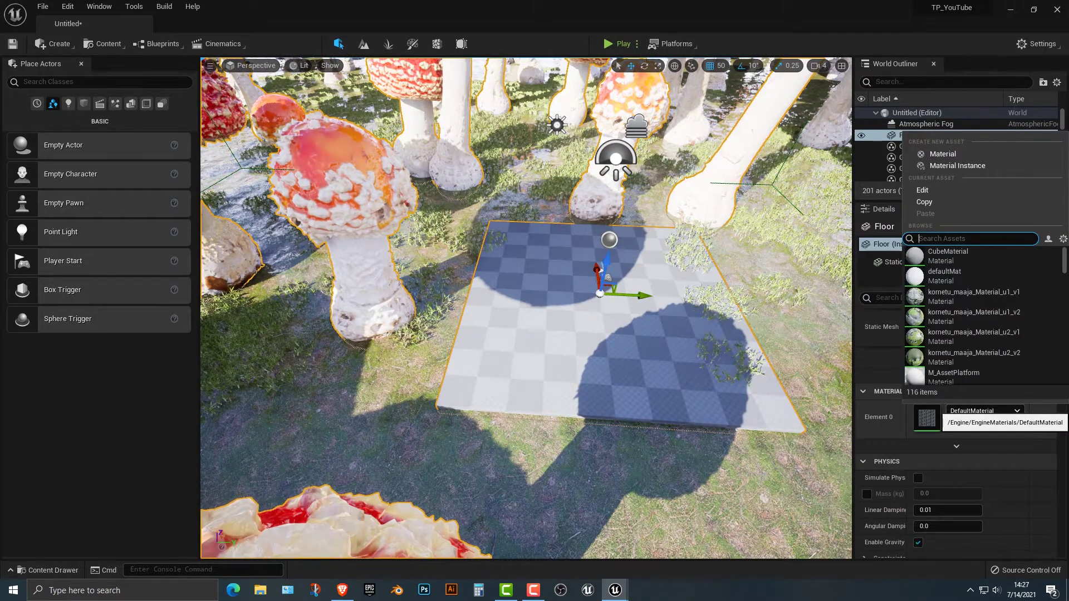
{"action": "type", "text": "gree"}
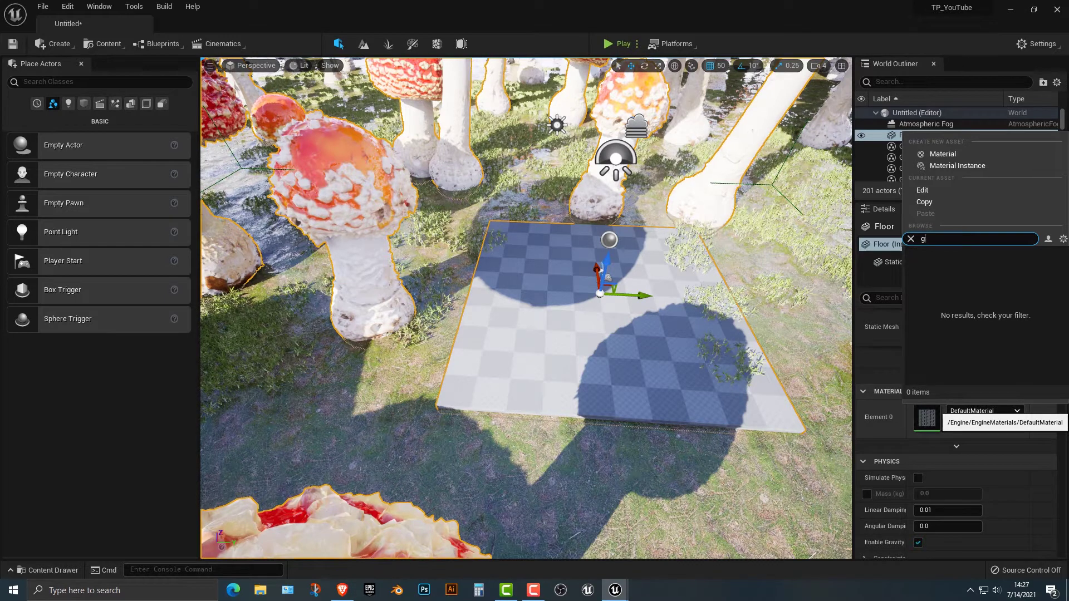
{"action": "key", "text": "BackSpace"}
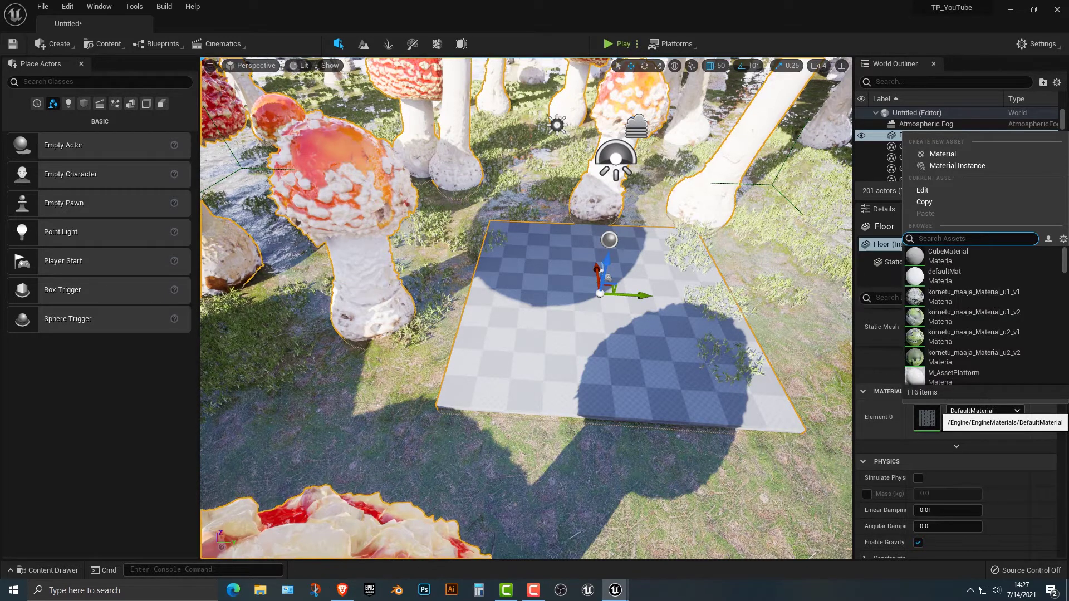
{"action": "type", "text": "gold"}
{"action": "left_click", "coordinate": [949, 256]}
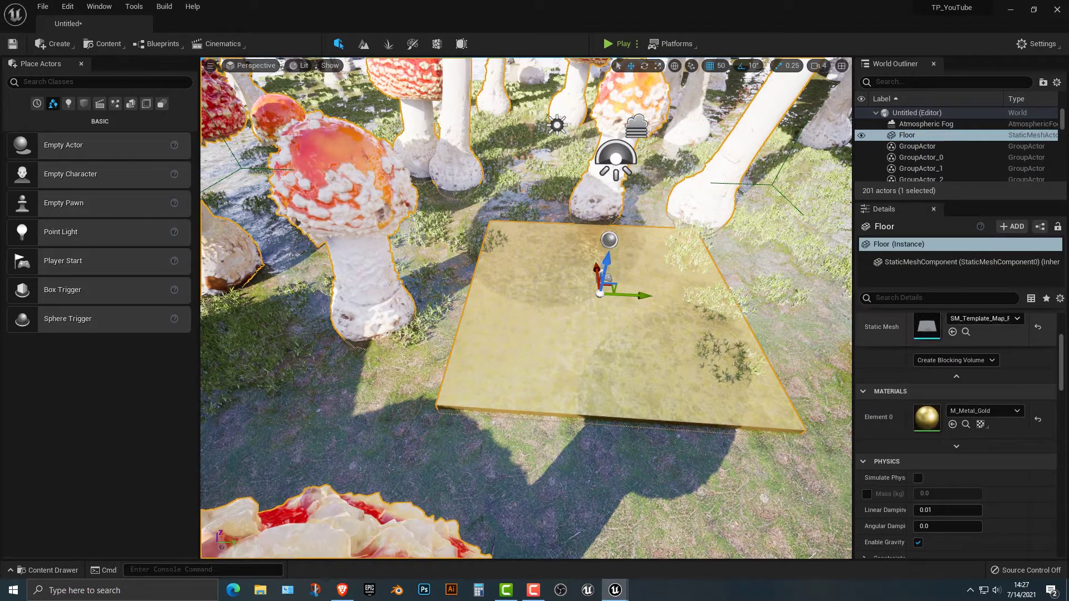
Replace the floor's Element 0 material with M_Metal_Copper.
{"action": "left_click", "coordinate": [984, 411]}
{"action": "type", "text": "copper"}
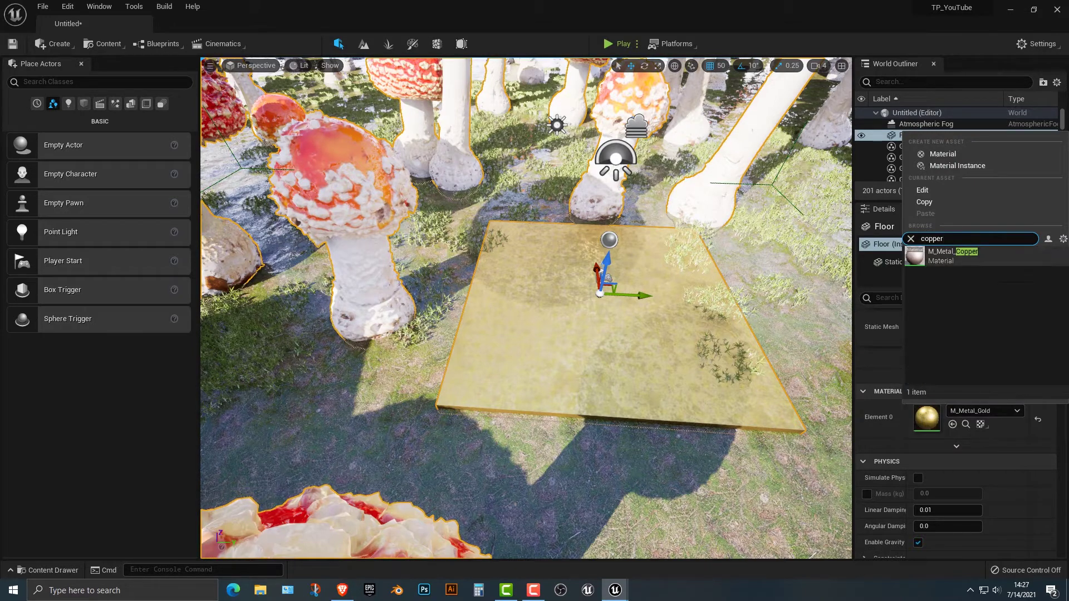
{"action": "key", "text": "Return"}
Play the level to check the copper floor and surrounding mushrooms from the character's view, then end the session.
{"action": "left_click", "coordinate": [618, 43]}
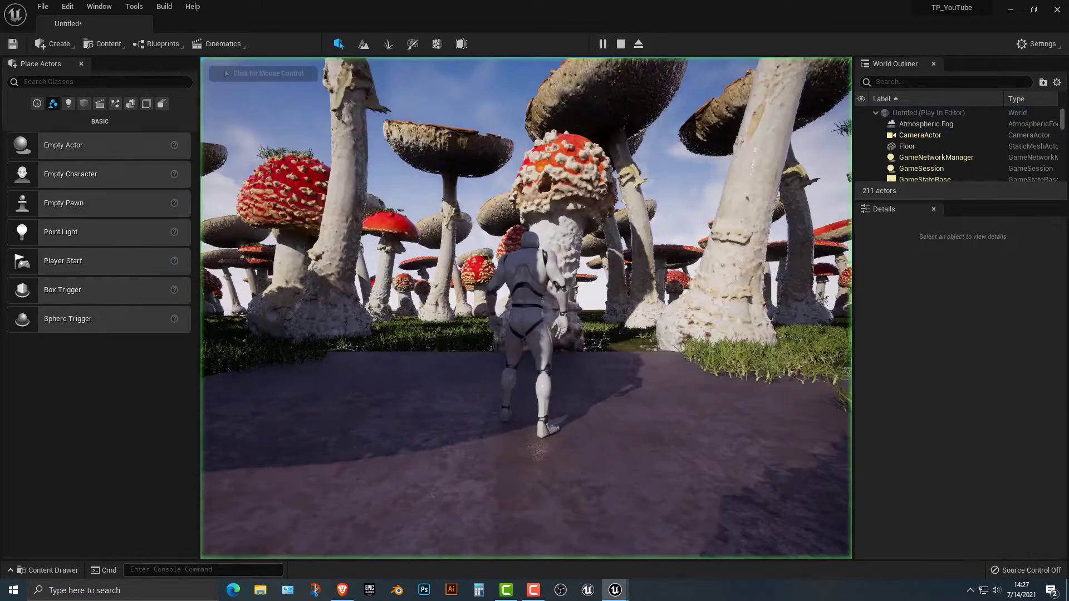
{"action": "key", "text": "w"}
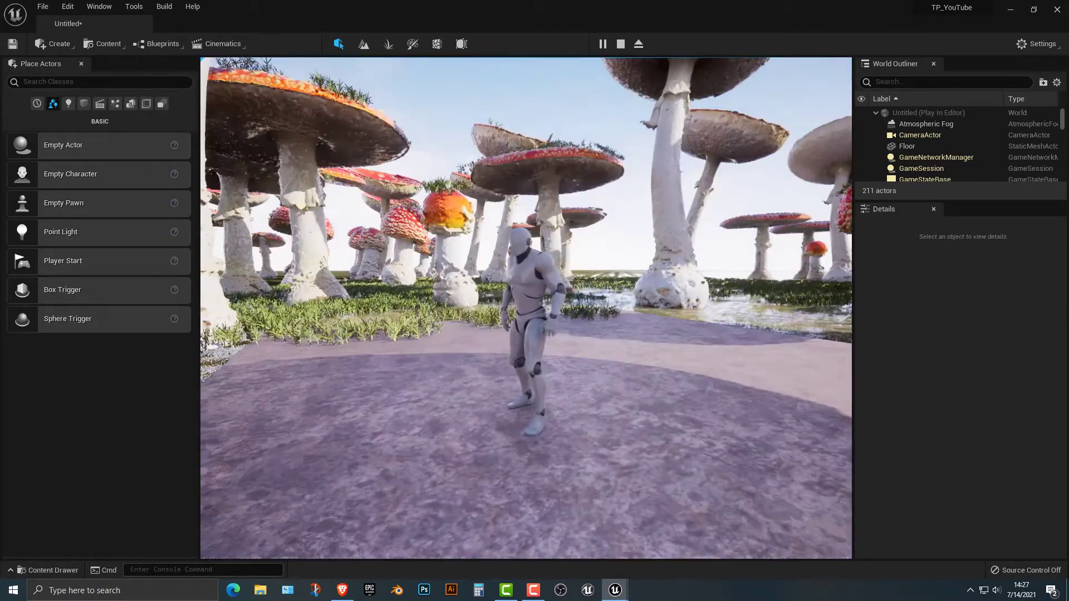
{"action": "key", "text": "Escape"}
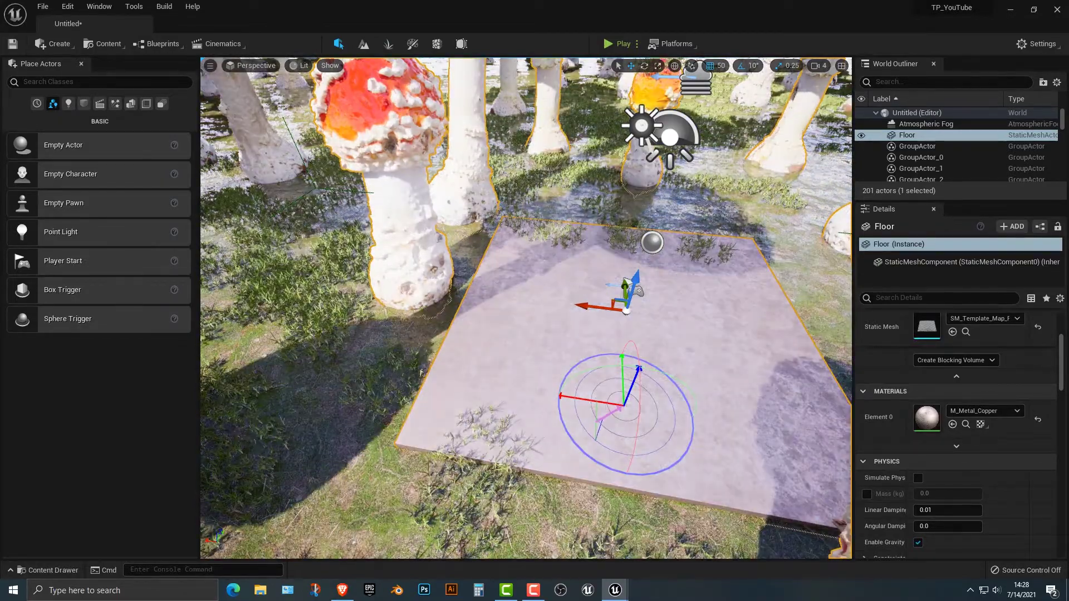
Play the level again and walk the character around the copper floor to examine the finished scene from different directions.
{"action": "left_click", "coordinate": [618, 44]}
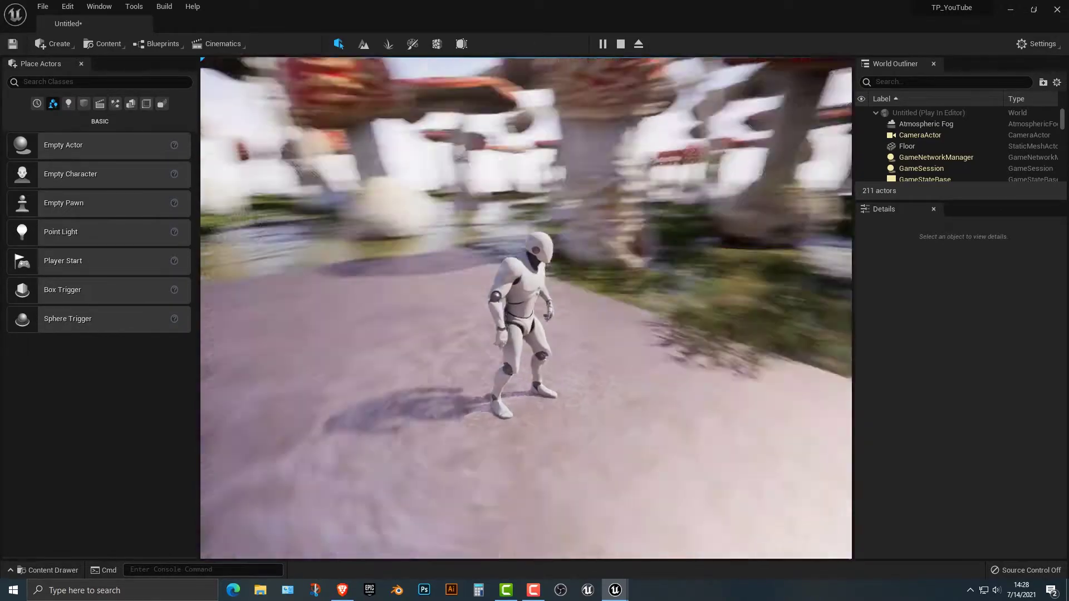
{"action": "key", "text": "w"}
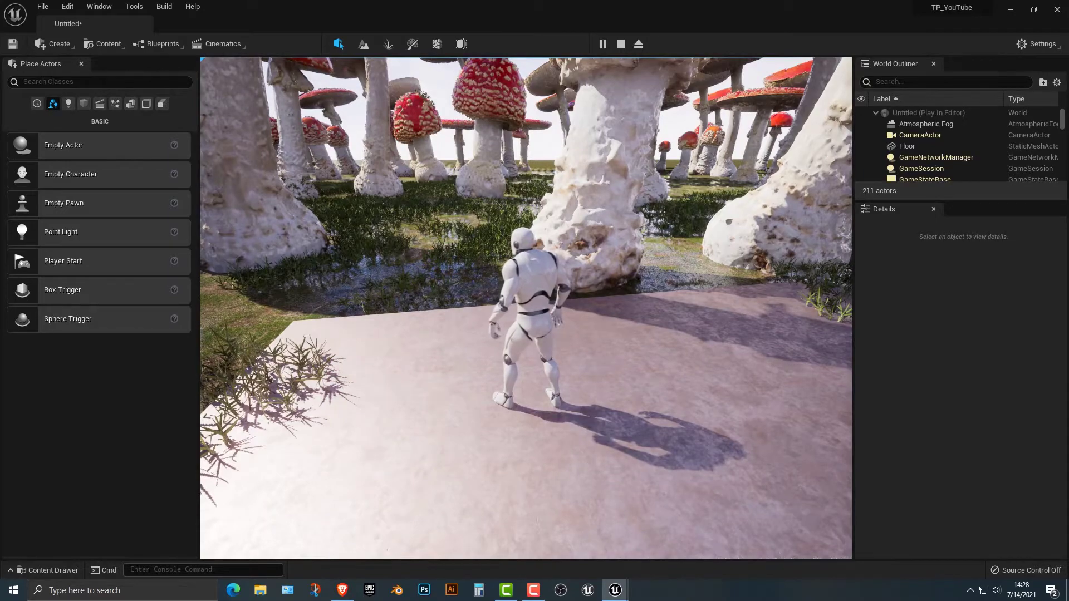
{"action": "key", "text": "w"}
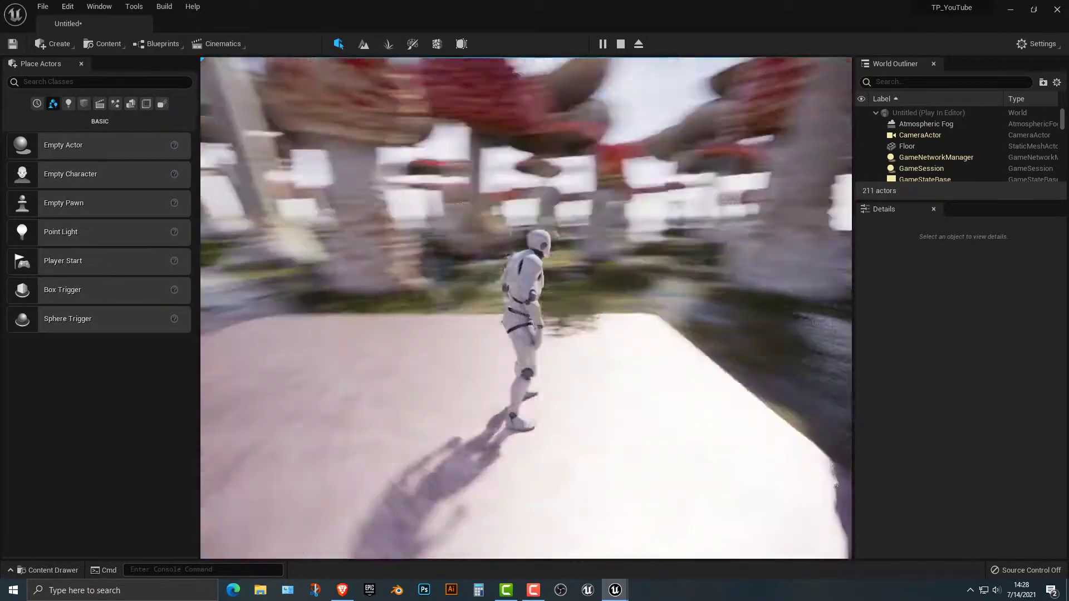
{"action": "key", "text": "w"}
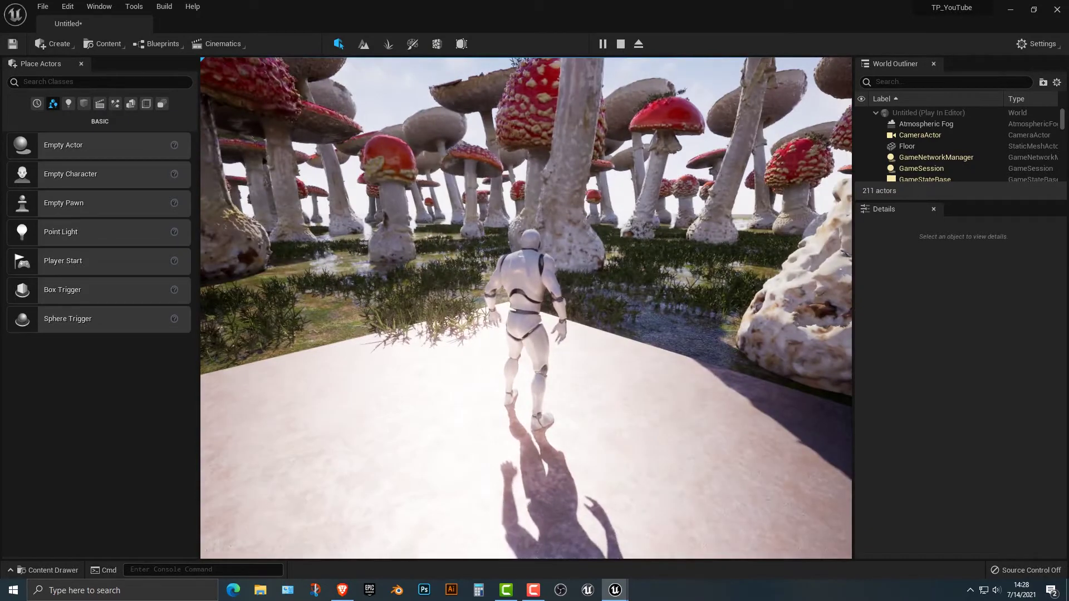